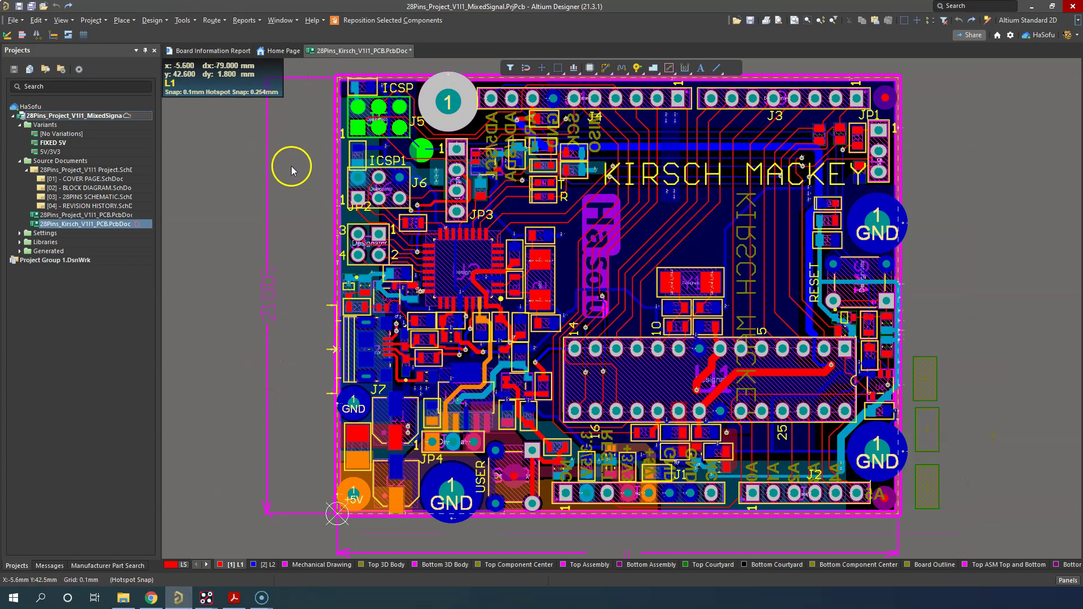
Switch to OrCAD PCB Designer and inspect the mixed28pinsboard layout
{"action": "mouse_move", "coordinate": [210, 604]}
{"action": "left_click", "coordinate": [144, 550]}
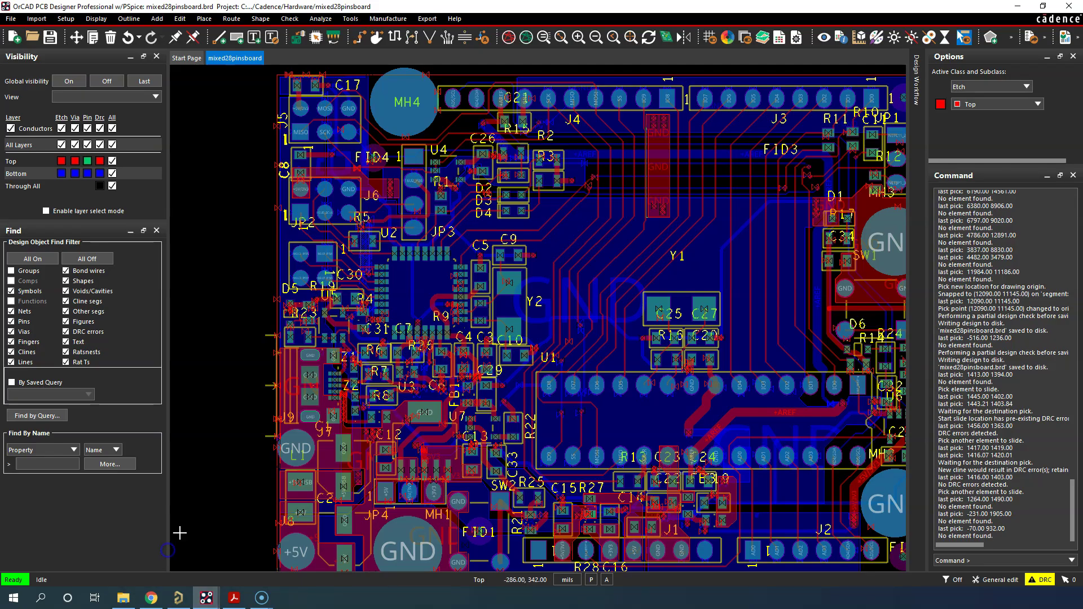
{"action": "scroll", "coordinate": [323, 188], "scroll_direction": "down", "scroll_amount": 3}
{"action": "scroll", "coordinate": [323, 188], "scroll_direction": "up", "scroll_amount": 3}
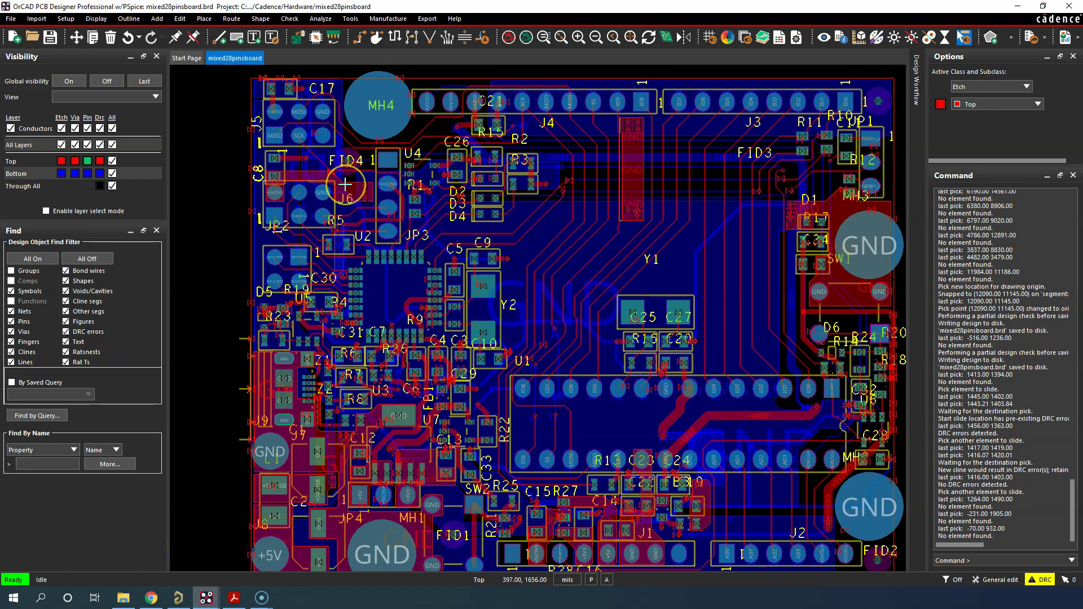
{"action": "left_click", "coordinate": [228, 206]}
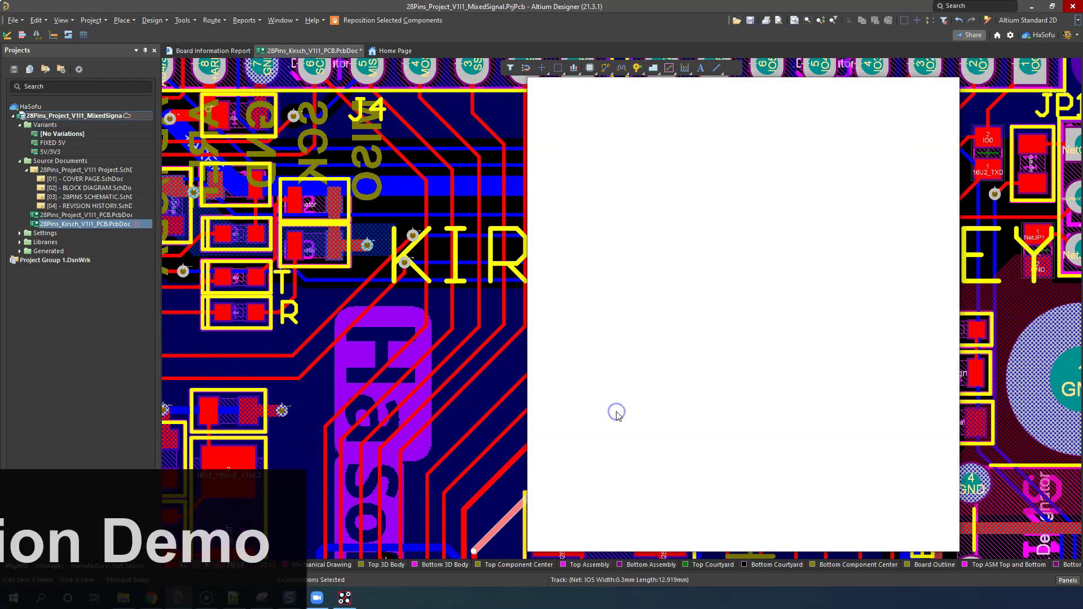
Close the track properties and slide the diagonal top-layer tracks above crystal Y1 closer together
{"action": "left_click", "coordinate": [953, 89]}
{"action": "left_click", "coordinate": [604, 398]}
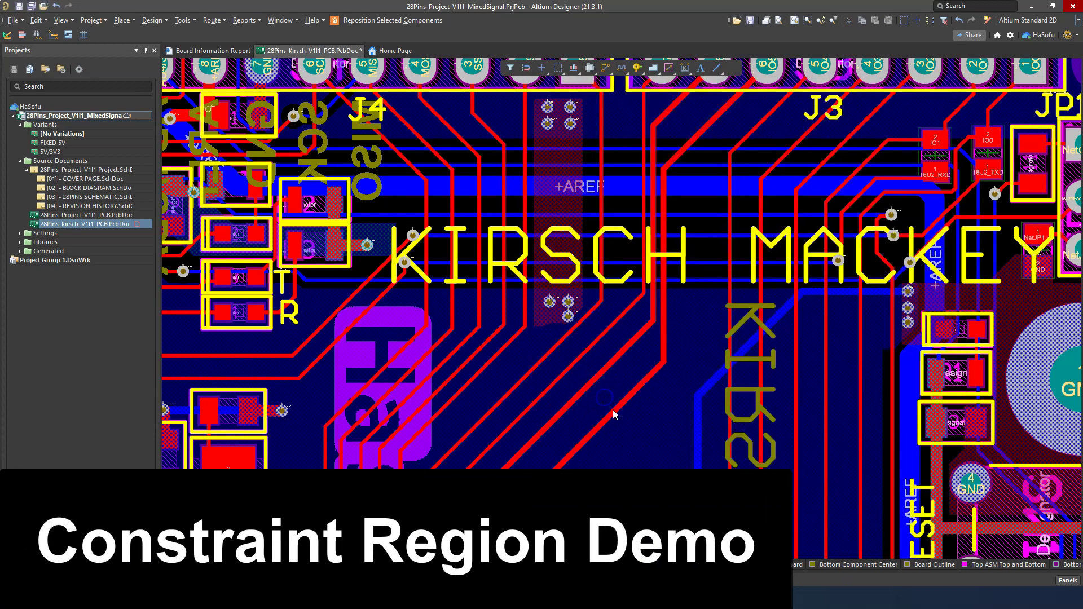
{"action": "left_click_drag", "start_coordinate": [613, 410], "coordinate": [595, 396]}
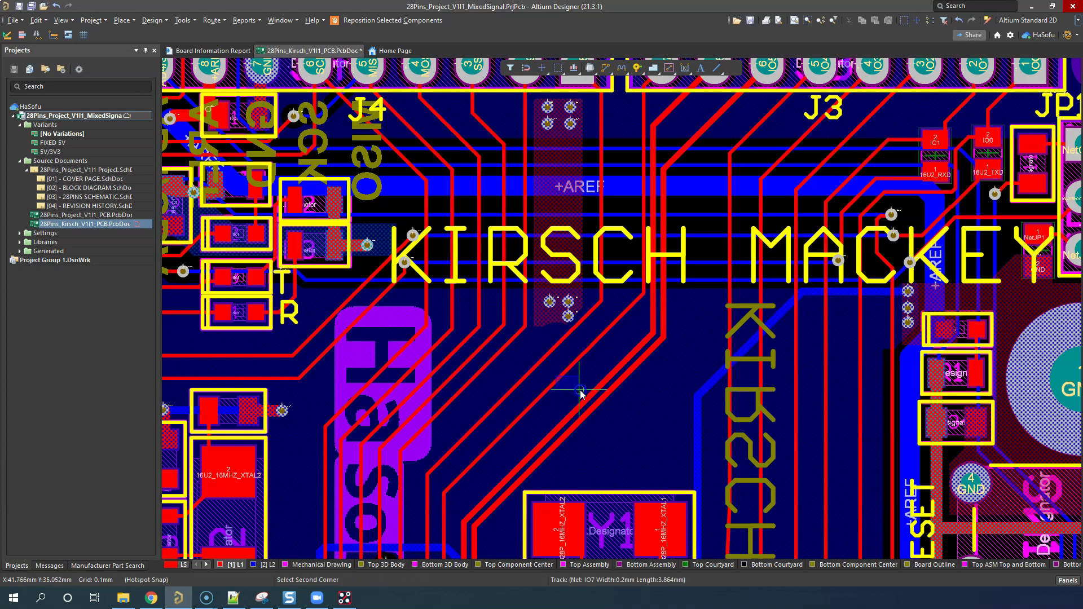
{"action": "left_click_drag", "start_coordinate": [562, 373], "coordinate": [564, 401]}
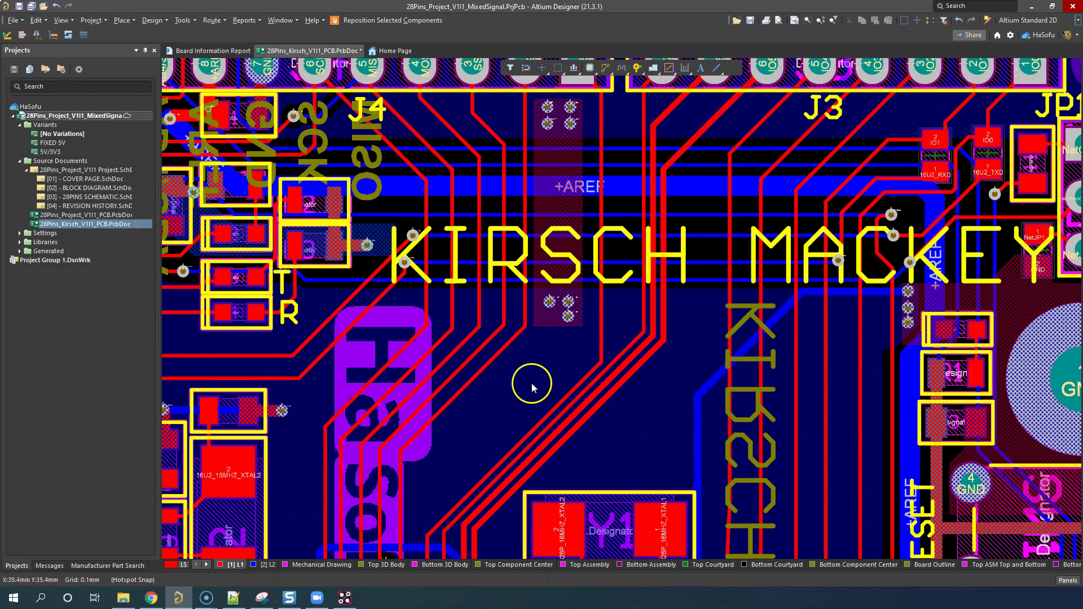
Place a rectangular room about 5.8 by 4.1 mm over the closely spaced diagonal tracks above Y1
{"action": "scroll", "coordinate": [597, 446], "scroll_direction": "up", "scroll_amount": 1, "text": "ctrl"}
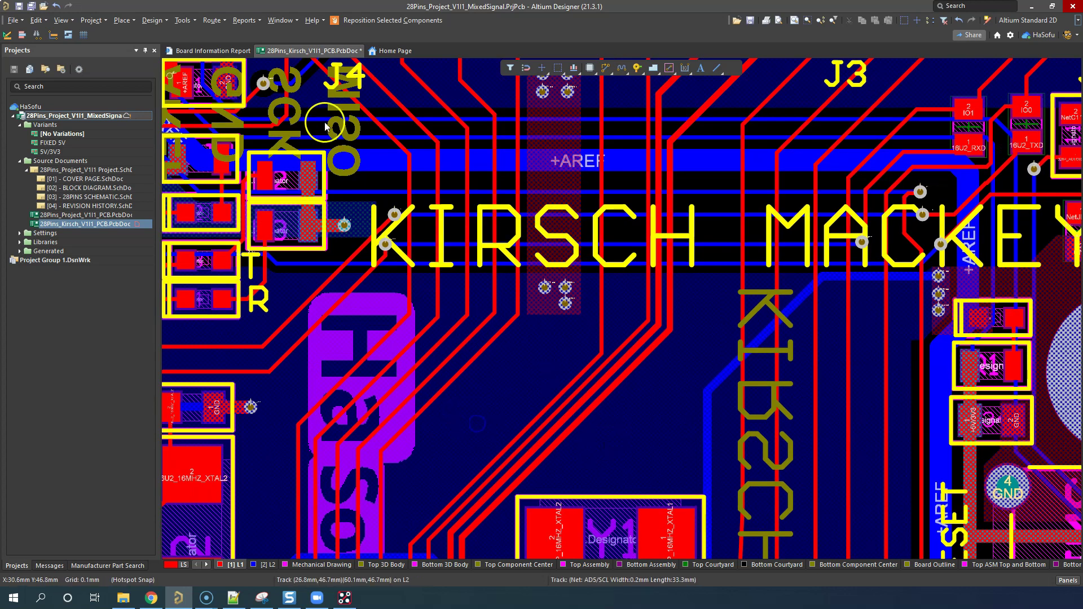
{"action": "left_click", "coordinate": [152, 20]}
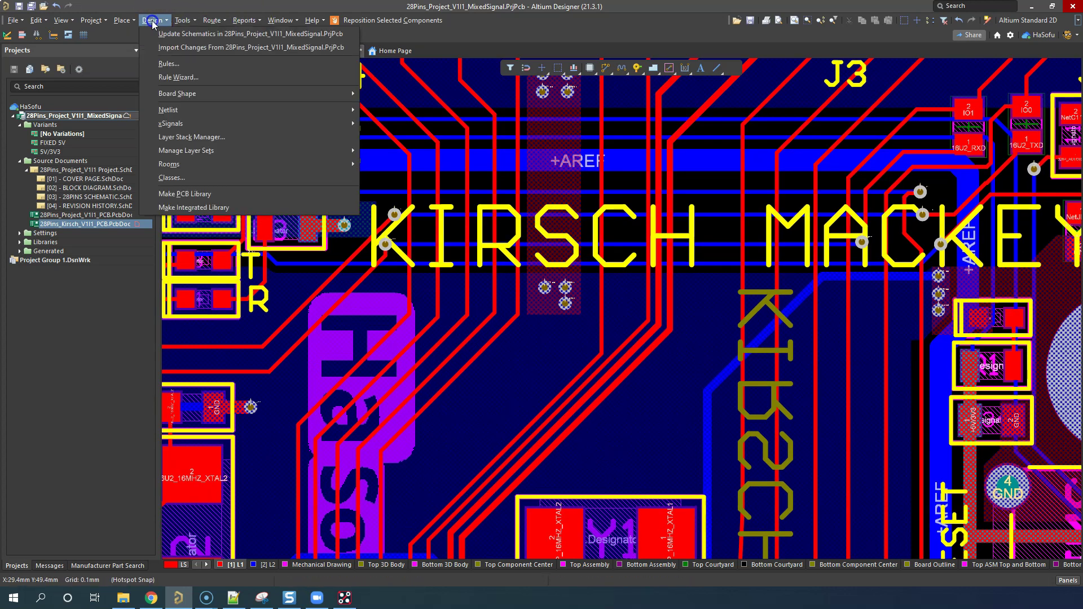
{"action": "mouse_move", "coordinate": [297, 164]}
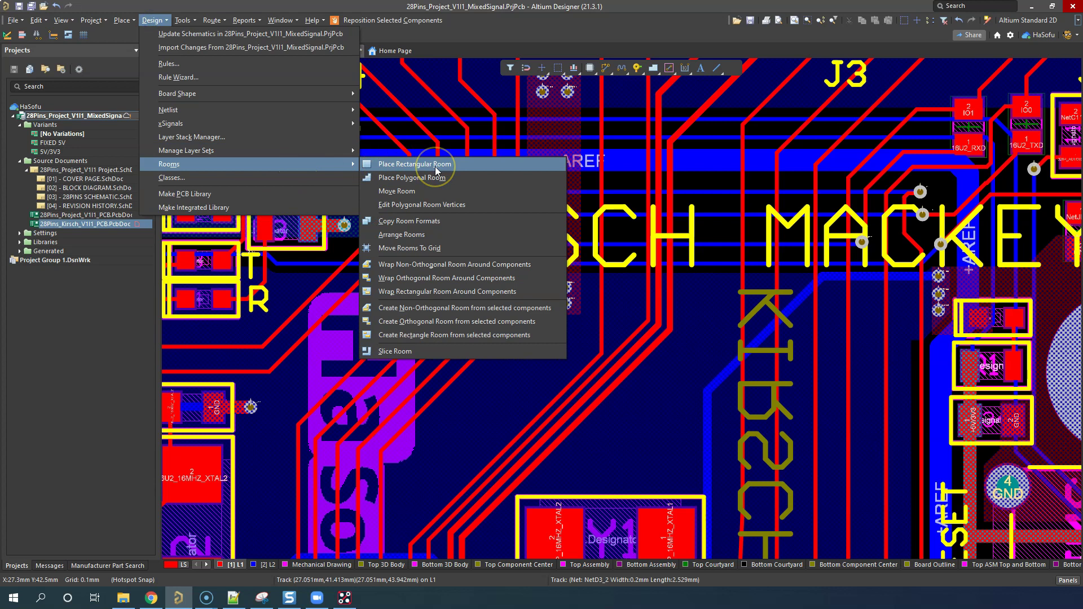
{"action": "left_click", "coordinate": [436, 164]}
{"action": "left_click", "coordinate": [515, 354]}
{"action": "left_click", "coordinate": [648, 448]}
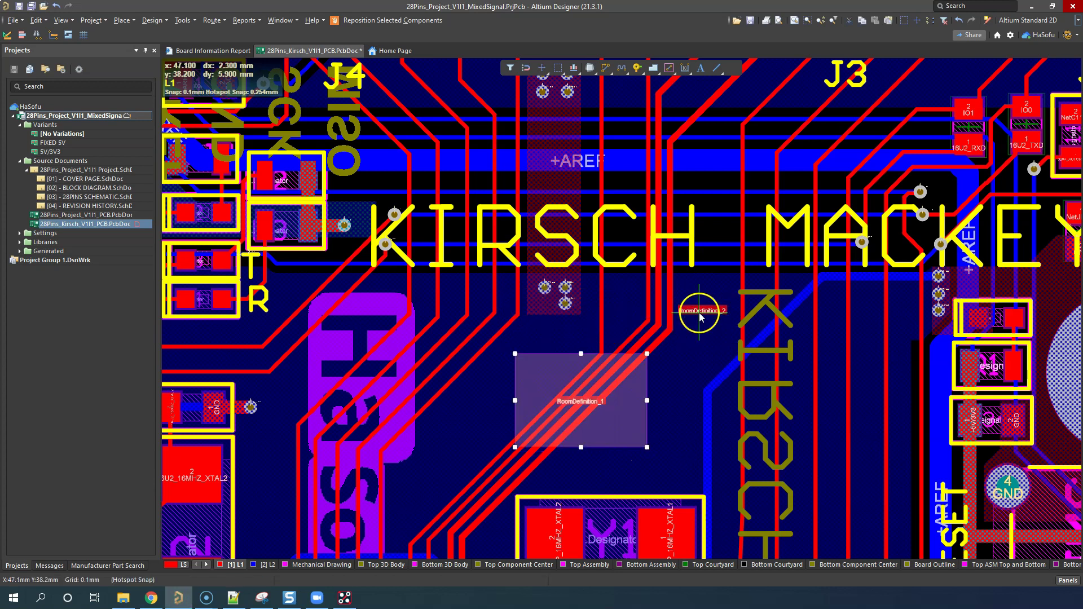
Rename the new rectangular room as space1mm
{"action": "double_click", "coordinate": [581, 399]}
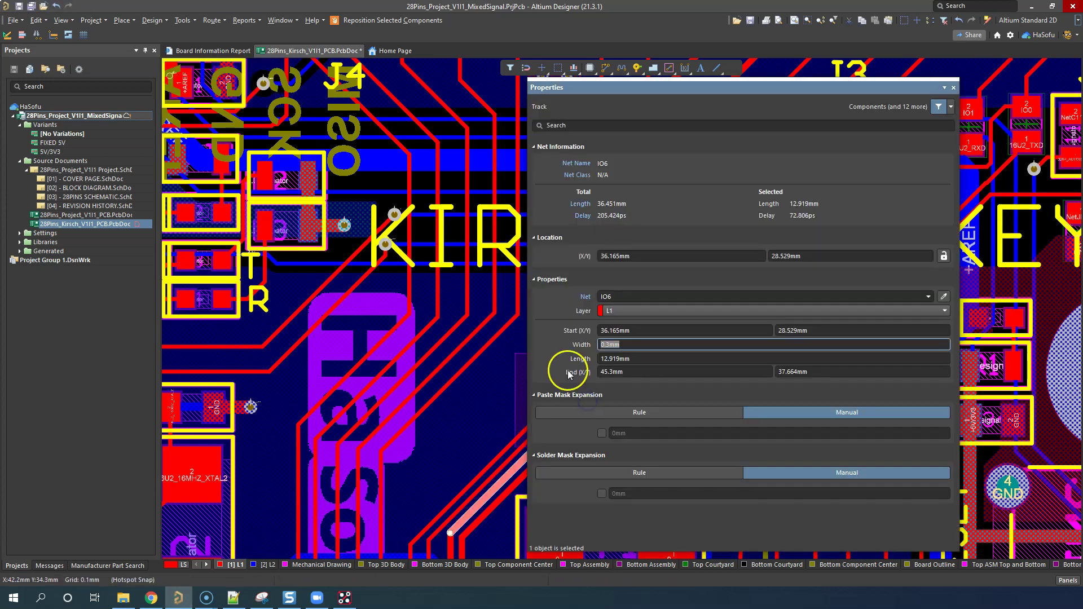
{"action": "left_click", "coordinate": [953, 87]}
{"action": "left_click", "coordinate": [517, 366]}
{"action": "scroll", "coordinate": [609, 425], "scroll_direction": "up", "scroll_amount": 4, "text": "ctrl"}
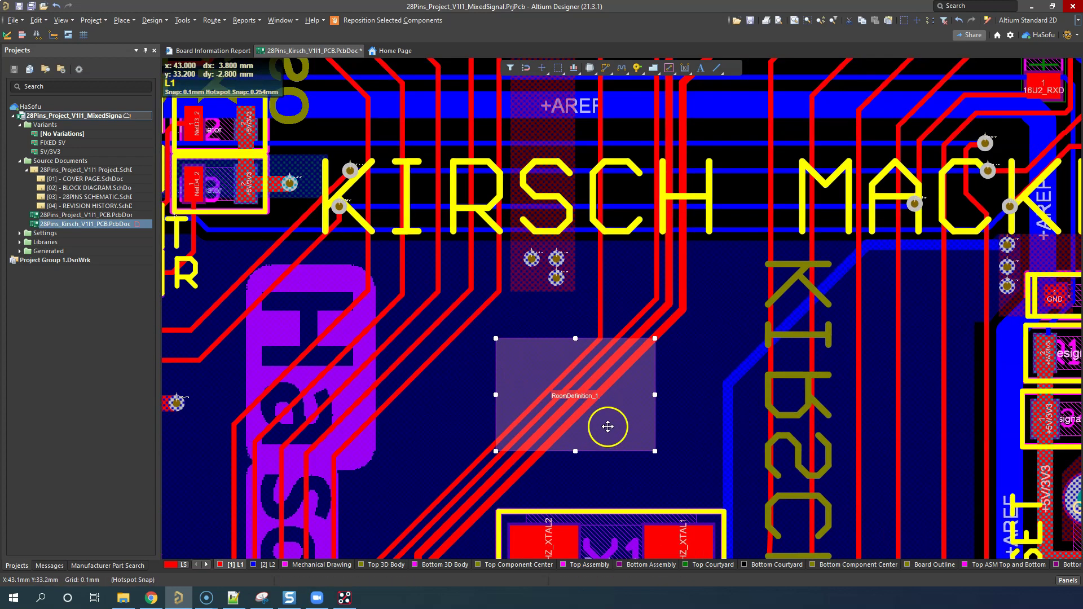
{"action": "scroll", "coordinate": [613, 426], "scroll_direction": "down", "scroll_amount": 2, "text": "ctrl"}
{"action": "double_click", "coordinate": [621, 407]}
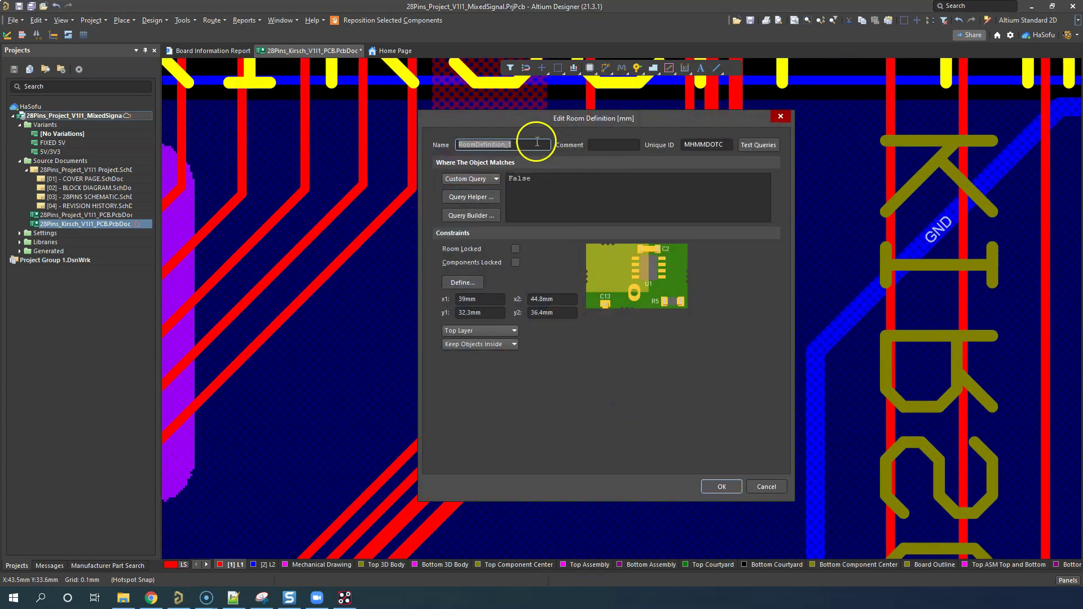
{"action": "type", "text": "space1mm"}
{"action": "key", "text": "Return"}
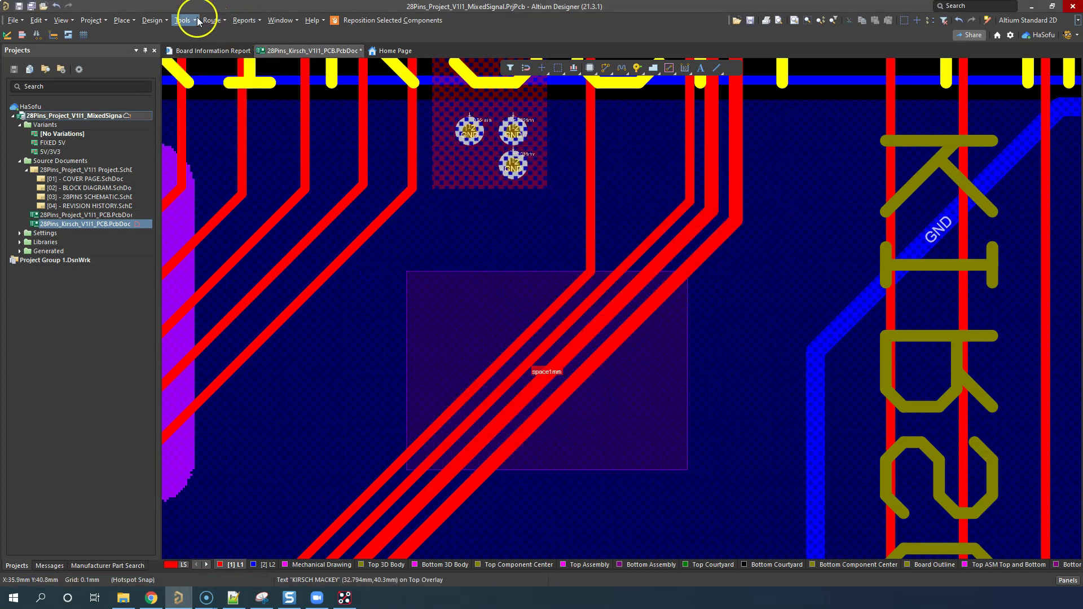
In the design rules, set the first object match of the Clearance_1mm rule to WithinRoom('space1mm')
{"action": "left_click", "coordinate": [164, 20]}
{"action": "left_click", "coordinate": [169, 64]}
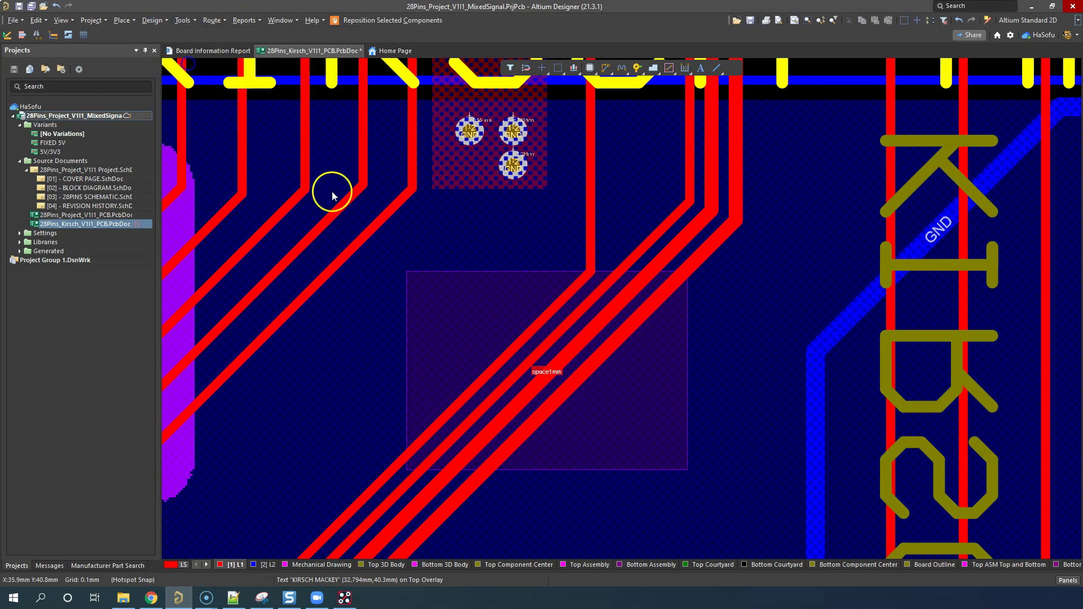
{"action": "left_click", "coordinate": [320, 148]}
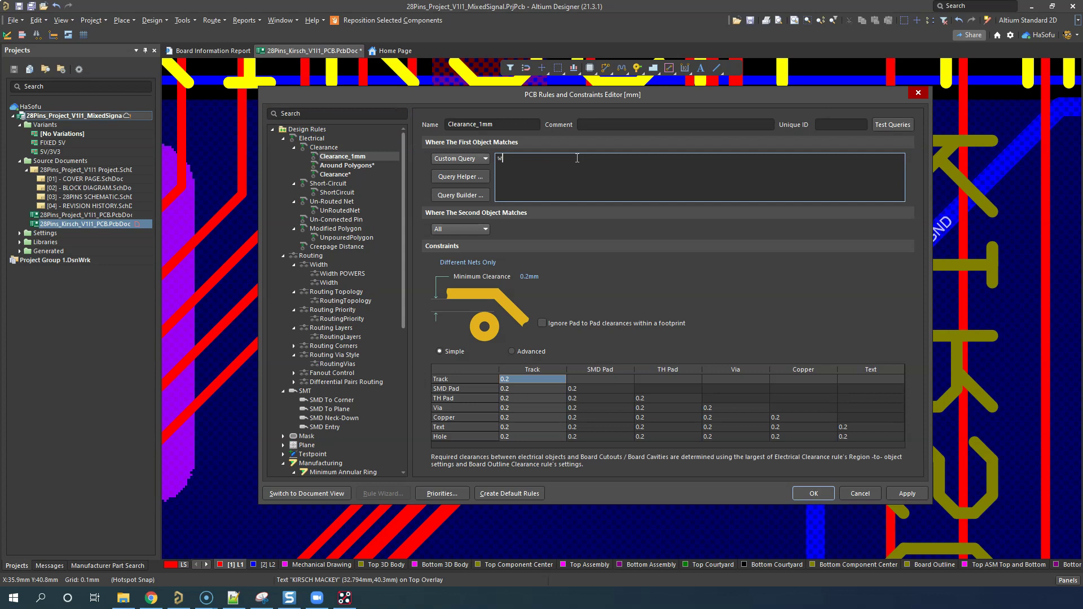
{"action": "type", "text": "ith "}
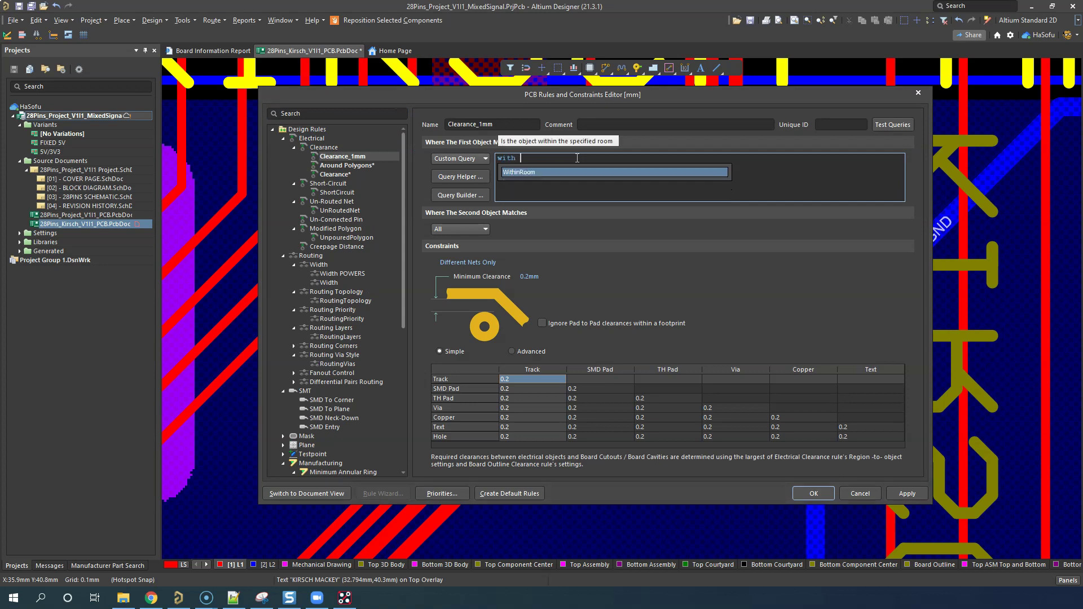
{"action": "type", "text": "n"}
{"action": "key", "text": "Return"}
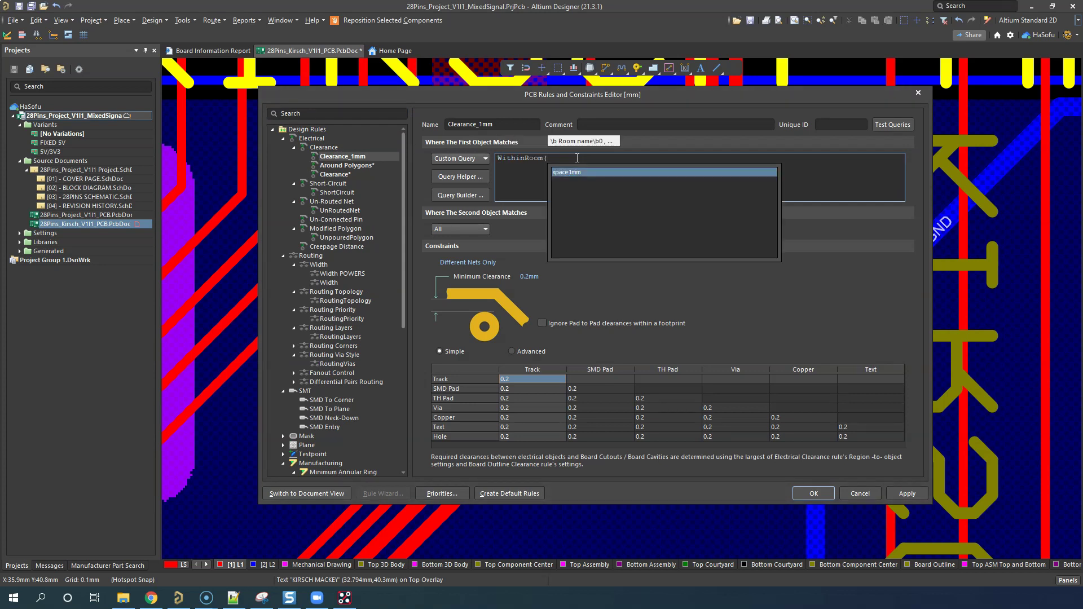
{"action": "key", "text": "Return"}
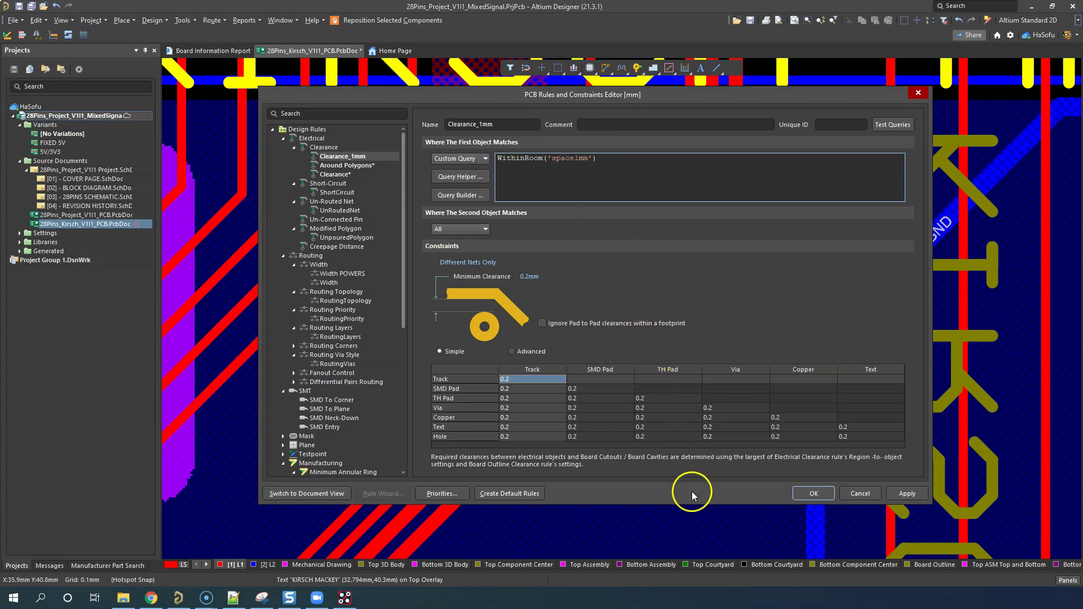
Set the rule's track-to-track clearance to 1 mm, then apply and accept the design rules
{"action": "left_click", "coordinate": [530, 277]}
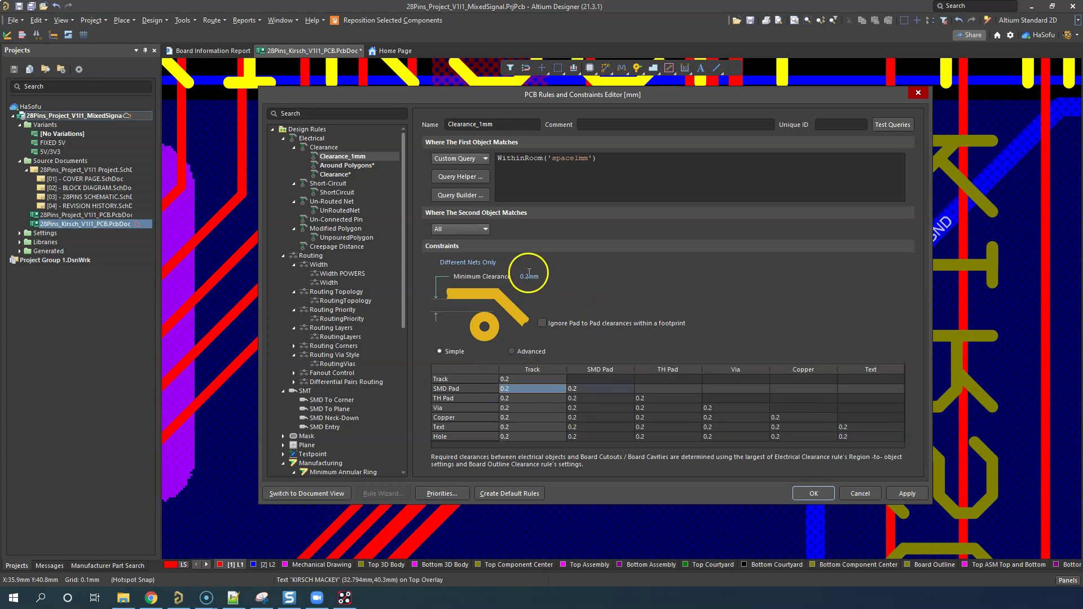
{"action": "left_click", "coordinate": [528, 380]}
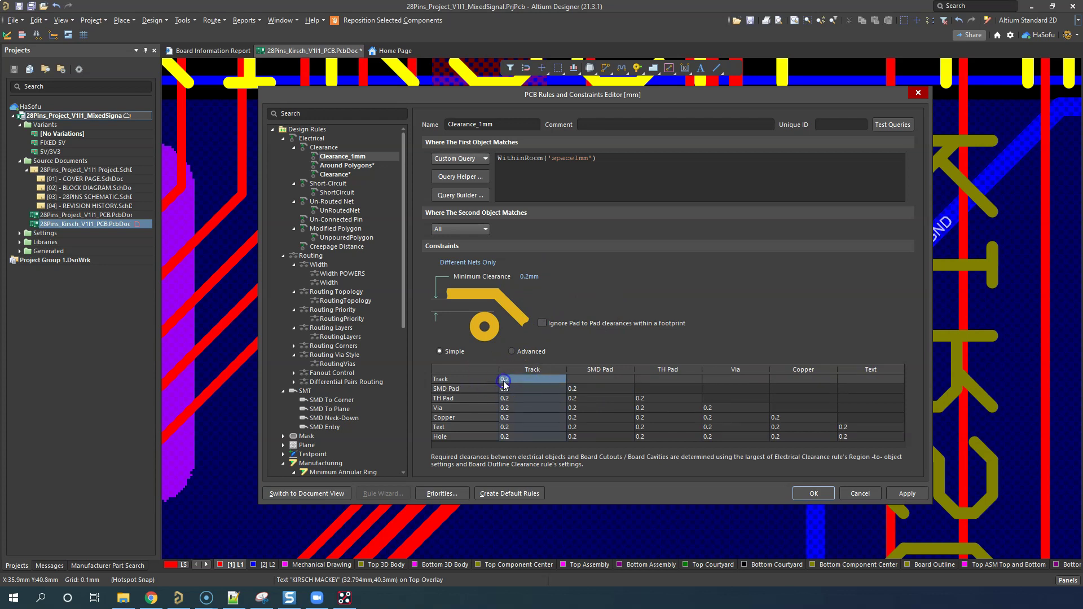
{"action": "type", "text": "1"}
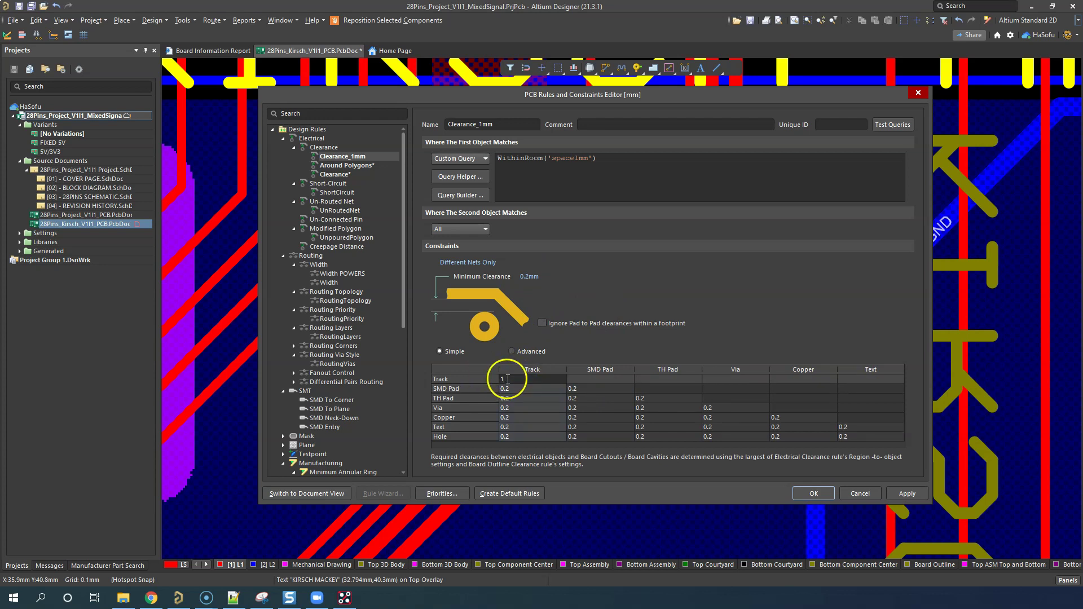
{"action": "key", "text": "Return"}
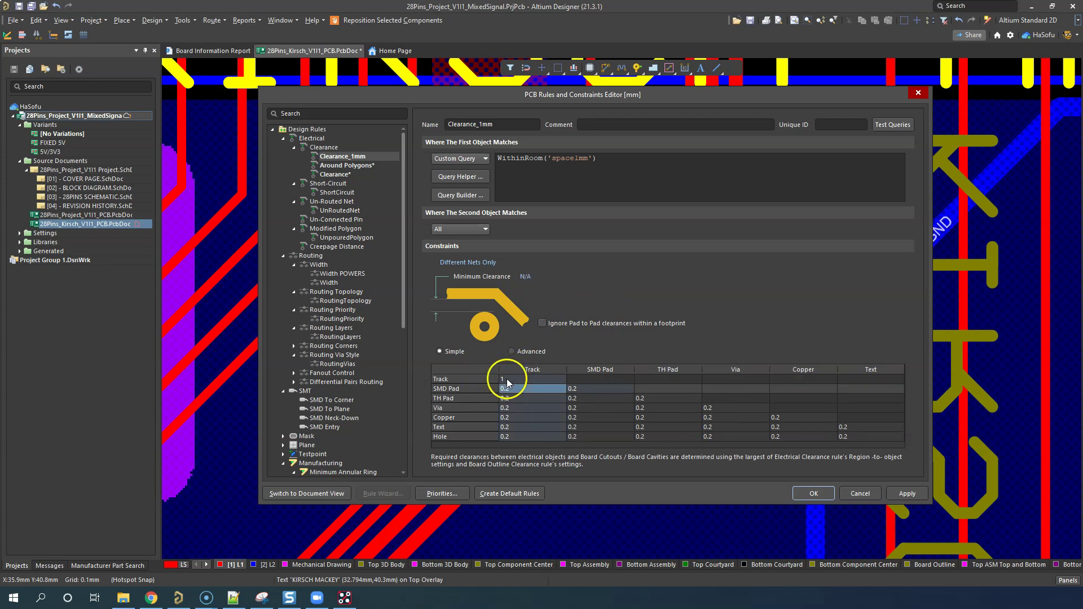
{"action": "left_click", "coordinate": [906, 493]}
{"action": "left_click", "coordinate": [814, 493]}
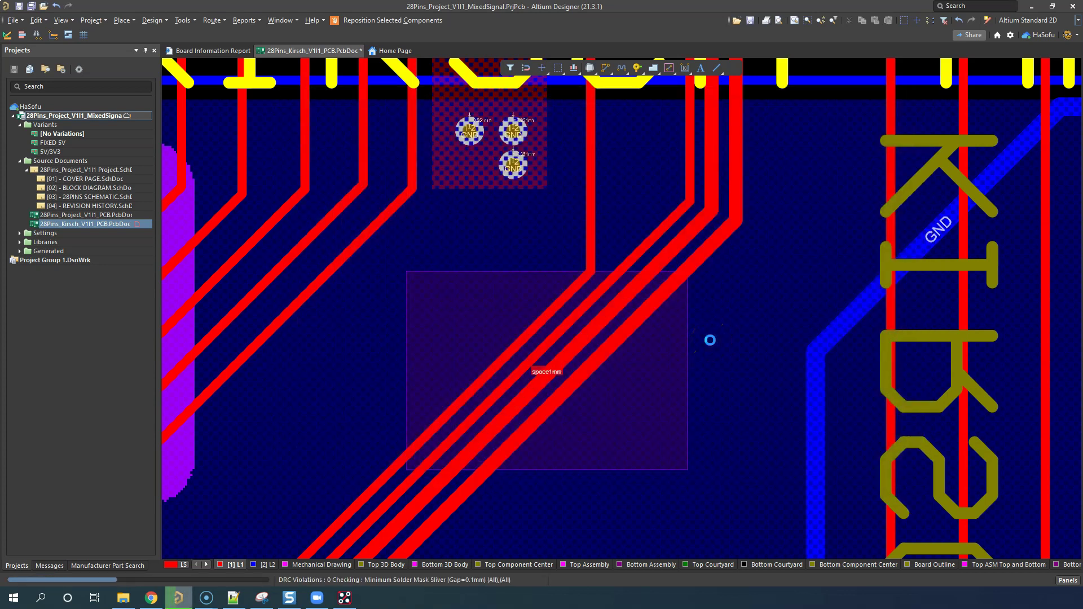
Slide the diagonal tracks inside the space1mm room to space them under the new clearance rule
{"action": "left_click", "coordinate": [605, 355]}
{"action": "left_click_drag", "start_coordinate": [605, 355], "coordinate": [640, 384]}
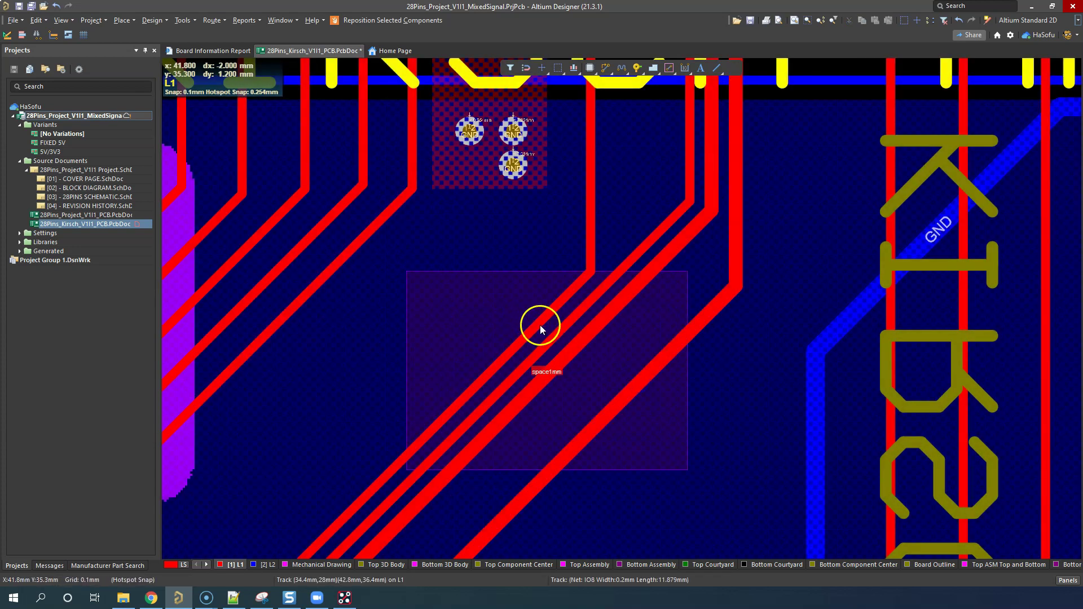
{"action": "mouse_move", "coordinate": [540, 324]}
{"action": "left_mouse_down"}
{"action": "mouse_move", "coordinate": [486, 286]}
{"action": "mouse_move", "coordinate": [542, 321]}
{"action": "mouse_move", "coordinate": [507, 308]}
{"action": "mouse_move", "coordinate": [569, 321]}
{"action": "left_mouse_up"}
{"action": "left_click", "coordinate": [784, 254]}
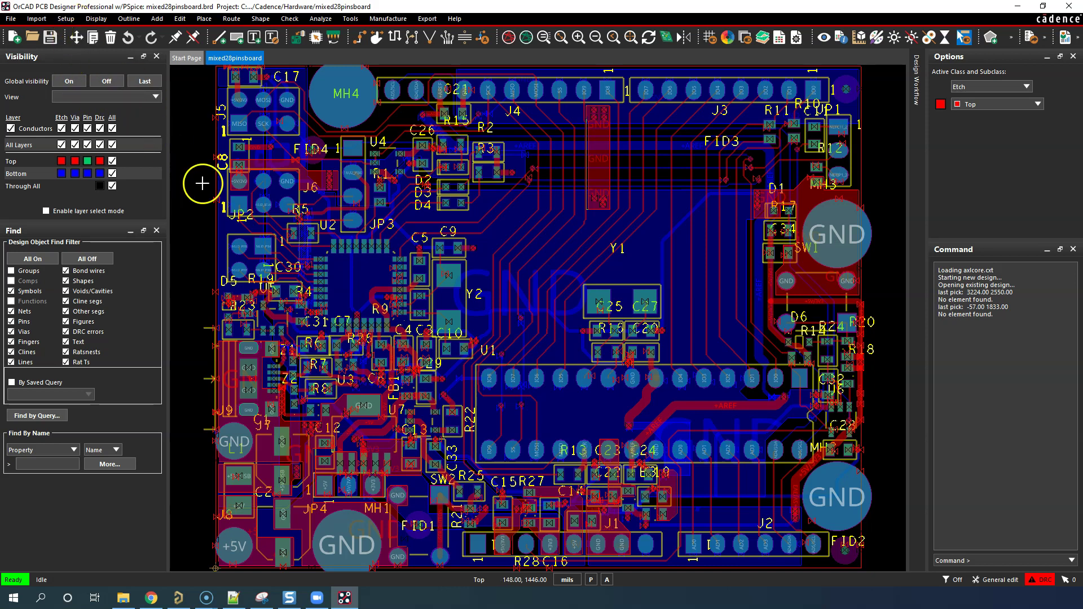
Slide the diagonal IO5 to IO8 traces close together above crystal Y1 on the Top layer
{"action": "scroll", "coordinate": [585, 241], "scroll_direction": "up", "scroll_amount": 4}
{"action": "scroll", "coordinate": [605, 242], "scroll_direction": "down", "scroll_amount": 3}
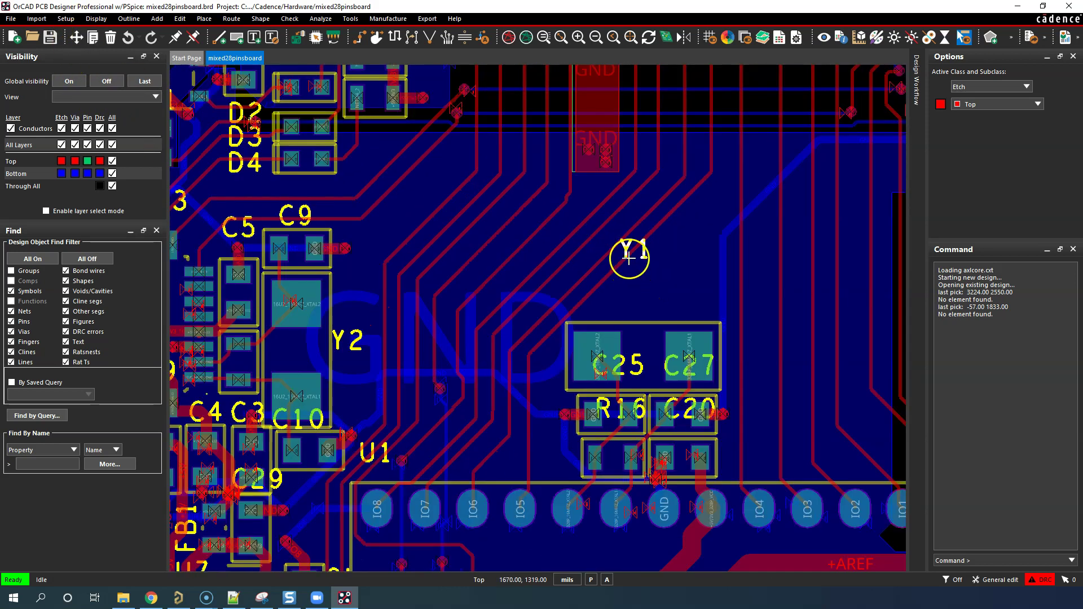
{"action": "scroll", "coordinate": [617, 243], "scroll_direction": "up", "scroll_amount": 2}
{"action": "left_click", "coordinate": [580, 261]}
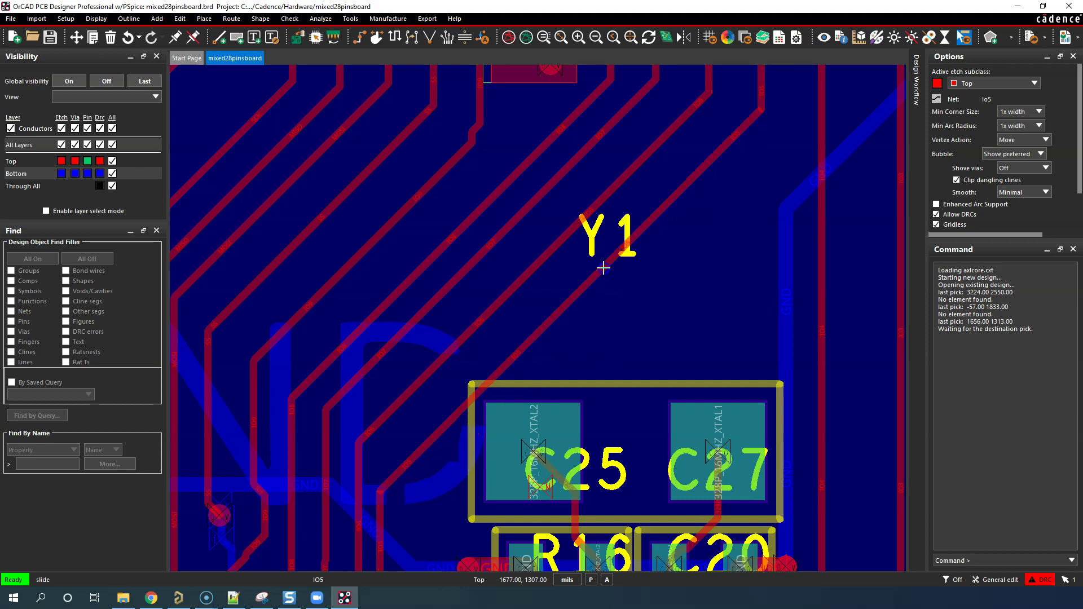
{"action": "left_click", "coordinate": [562, 257]}
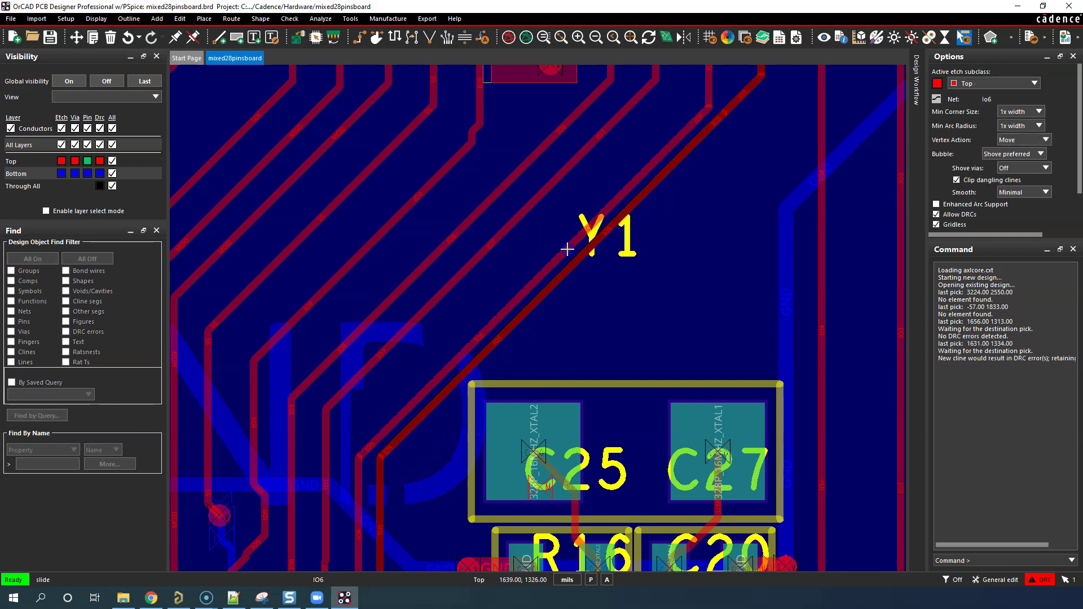
{"action": "left_click", "coordinate": [551, 235]}
{"action": "left_click", "coordinate": [522, 210]}
{"action": "left_click", "coordinate": [521, 213]}
{"action": "left_click", "coordinate": [495, 193]}
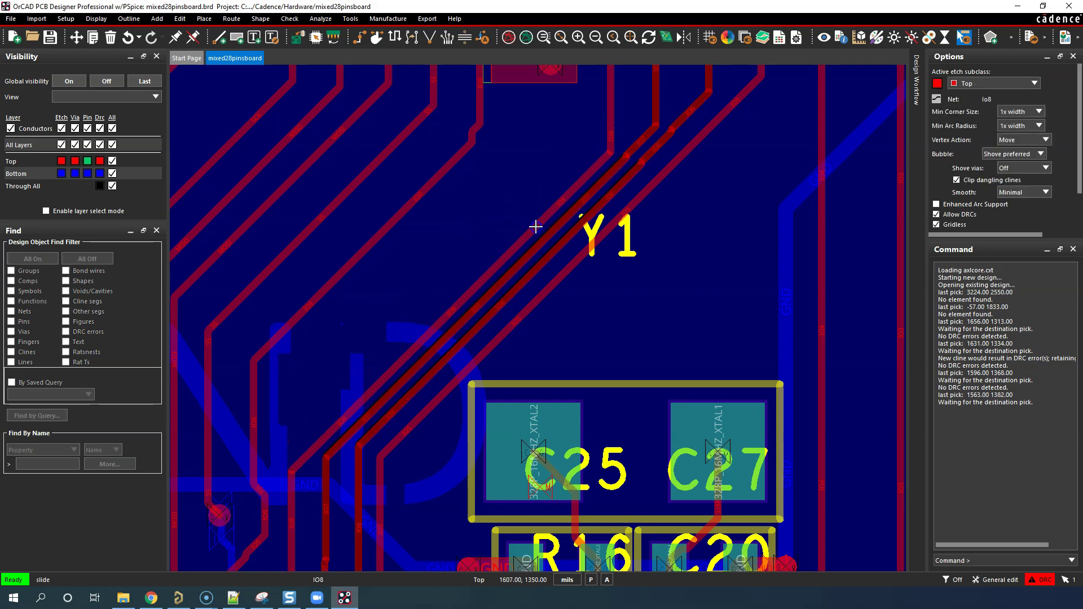
{"action": "left_click", "coordinate": [537, 228]}
{"action": "left_click", "coordinate": [574, 262]}
{"action": "left_click", "coordinate": [563, 251]}
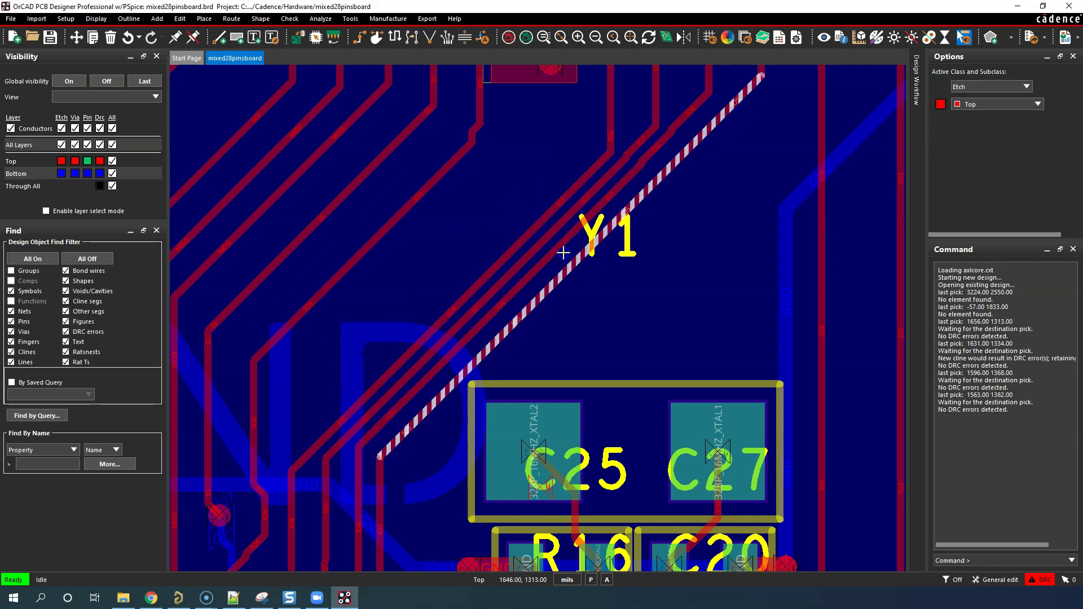
{"action": "key", "text": "Escape"}
{"action": "left_click", "coordinate": [689, 186]}
Draw a rectangular Top constraint region about 227 by 117 mils over the closely spaced diagonal traces, assigned to region Spacing1mm
{"action": "scroll", "coordinate": [689, 186], "scroll_direction": "down", "scroll_amount": 5}
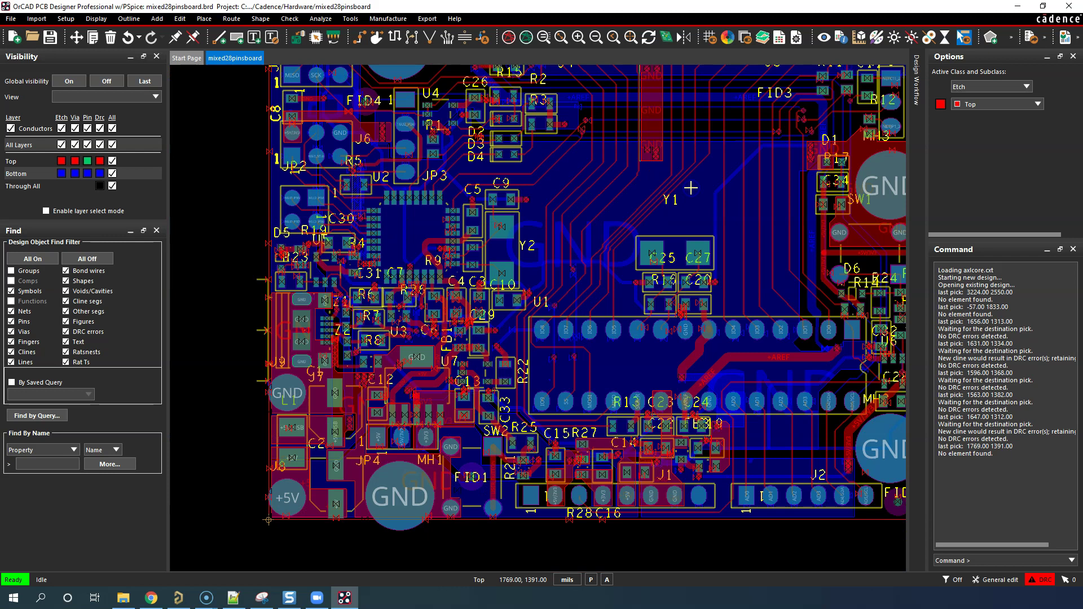
{"action": "scroll", "coordinate": [690, 188], "scroll_direction": "up", "scroll_amount": 5}
{"action": "scroll", "coordinate": [1055, 135], "scroll_direction": "down", "scroll_amount": 2}
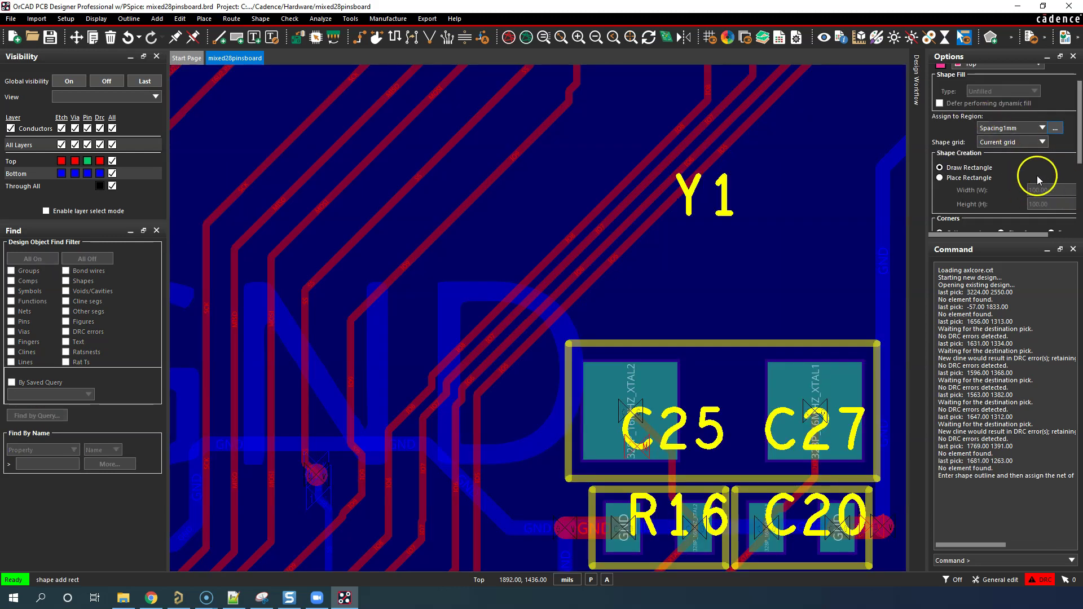
{"action": "scroll", "coordinate": [1010, 179], "scroll_direction": "down", "scroll_amount": 2}
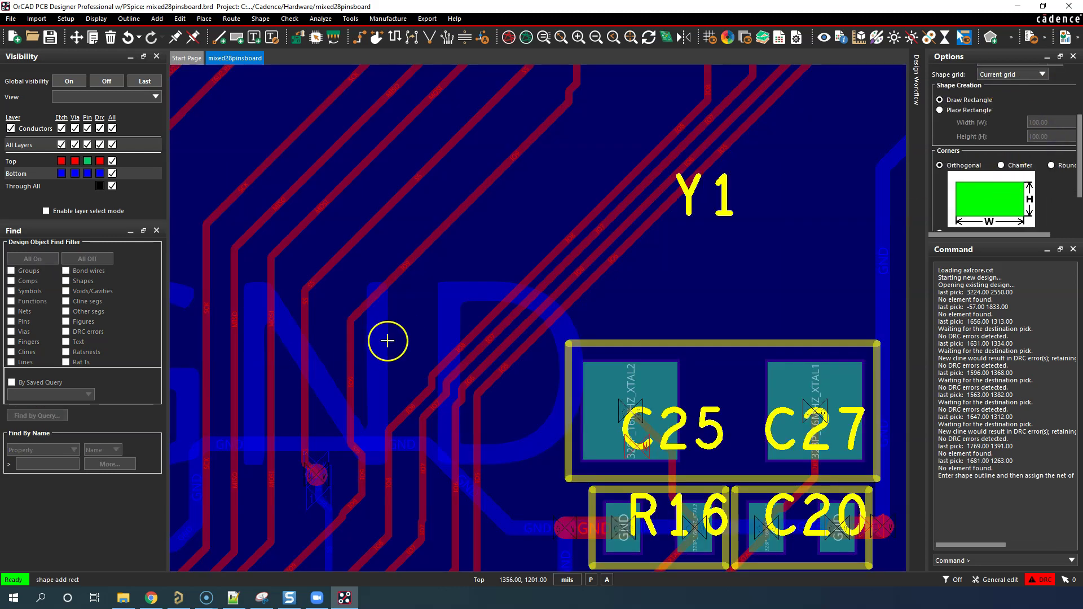
{"action": "left_click", "coordinate": [516, 167]}
{"action": "left_click", "coordinate": [733, 279]}
{"action": "right_click", "coordinate": [786, 196]}
{"action": "left_click", "coordinate": [790, 202]}
{"action": "left_click", "coordinate": [787, 159]}
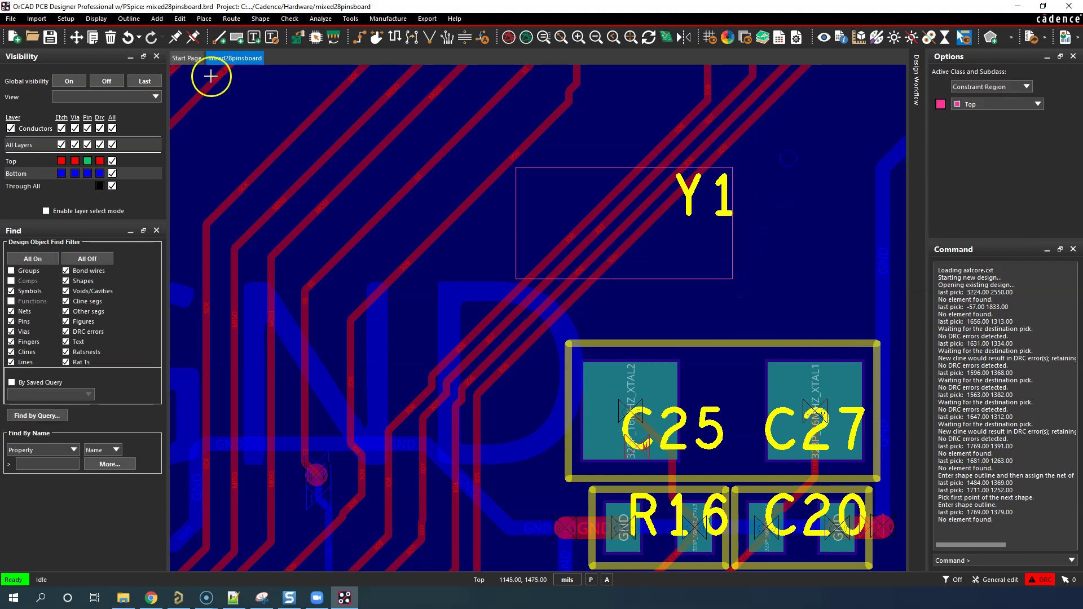
Set the line-to-line spacing of region SPACING1MM to 40 mil in the Constraint Manager, then return to the board layout
{"action": "left_click", "coordinate": [108, 39]}
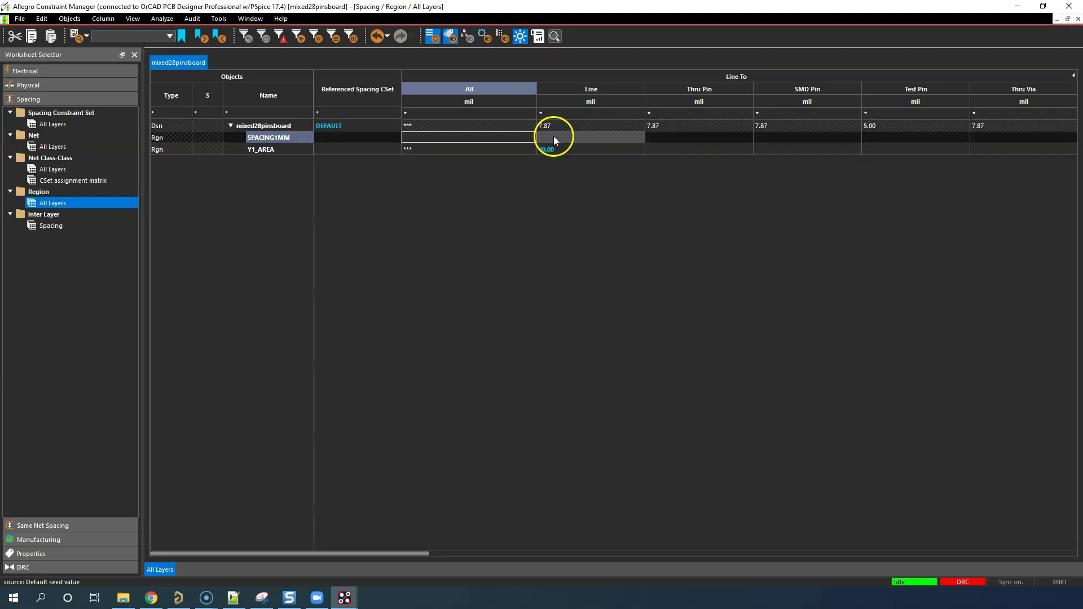
{"action": "left_click", "coordinate": [556, 138]}
{"action": "type", "text": "40"}
{"action": "key", "text": "Return"}
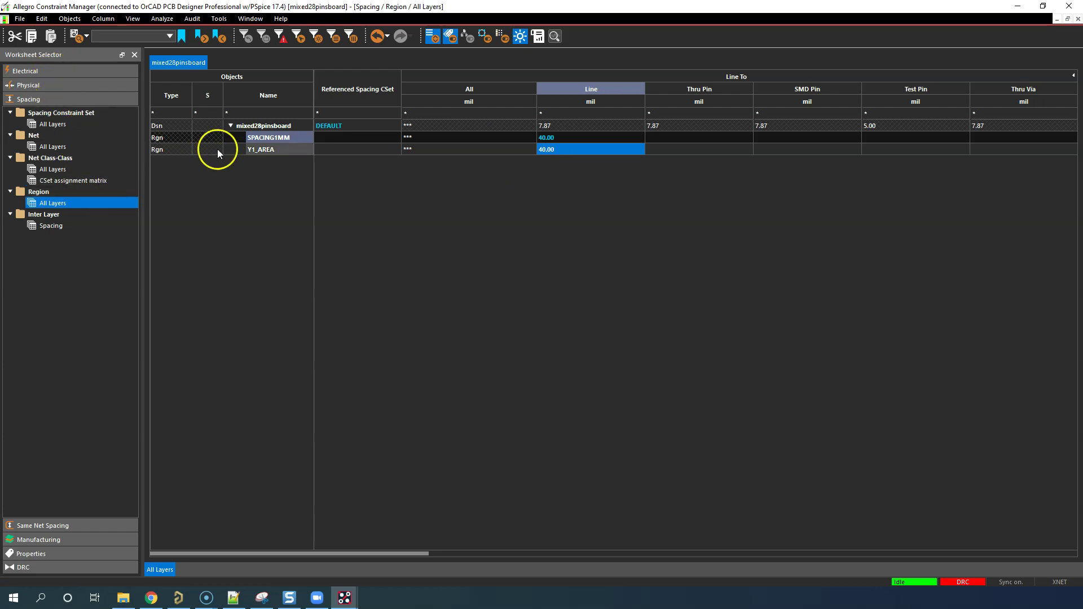
{"action": "left_click", "coordinate": [1018, 6]}
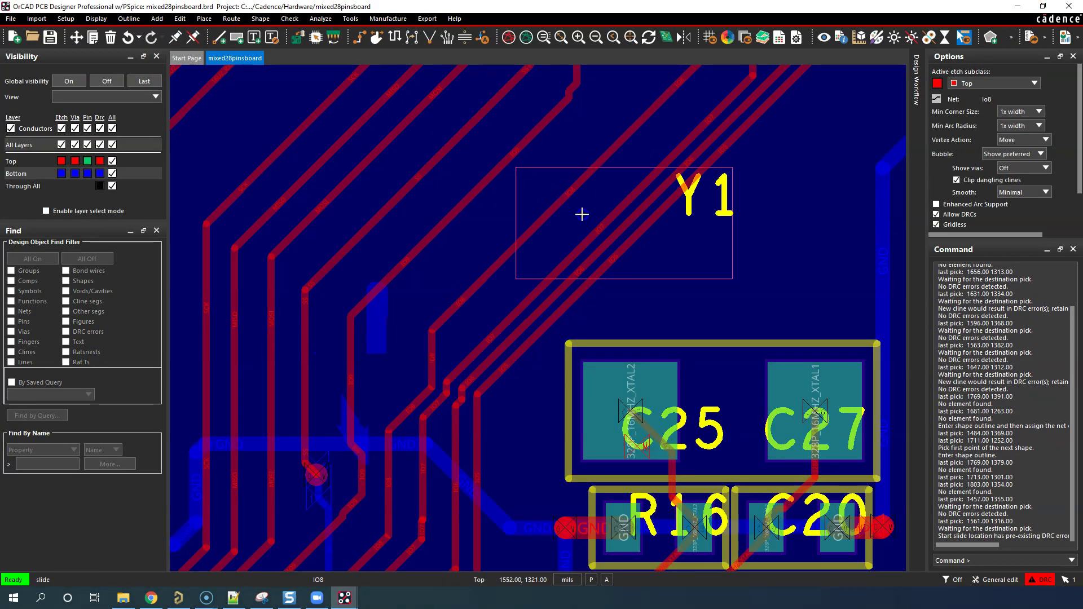
Slide the diagonal IO8 and IO5 traces apart inside the Spacing1mm constraint region beside Y1 and end the slide
{"action": "left_click", "coordinate": [551, 201]}
{"action": "left_click", "coordinate": [612, 229]}
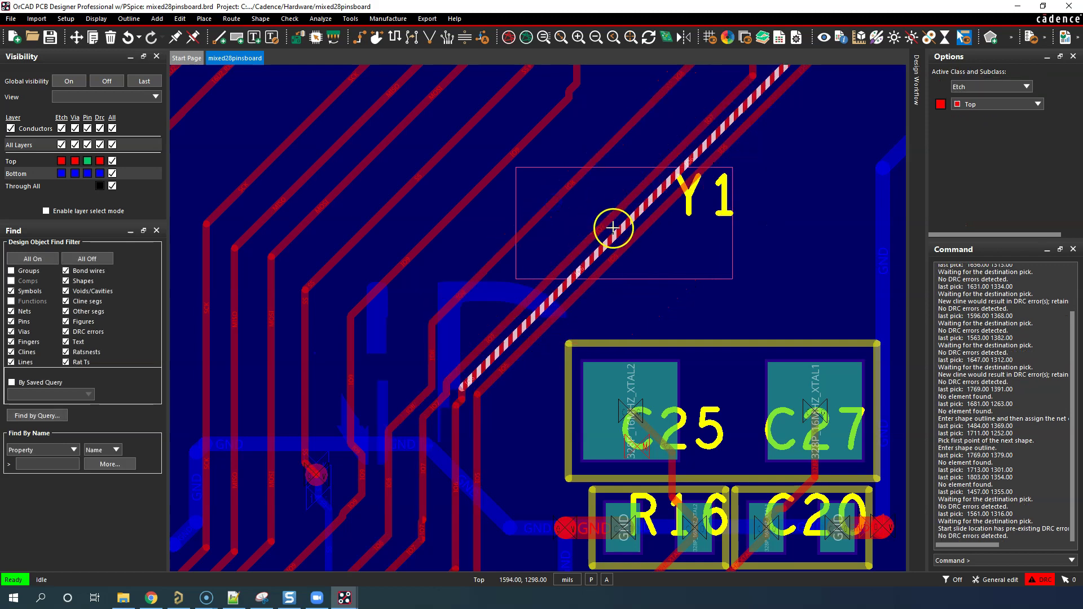
{"action": "left_click", "coordinate": [626, 245]}
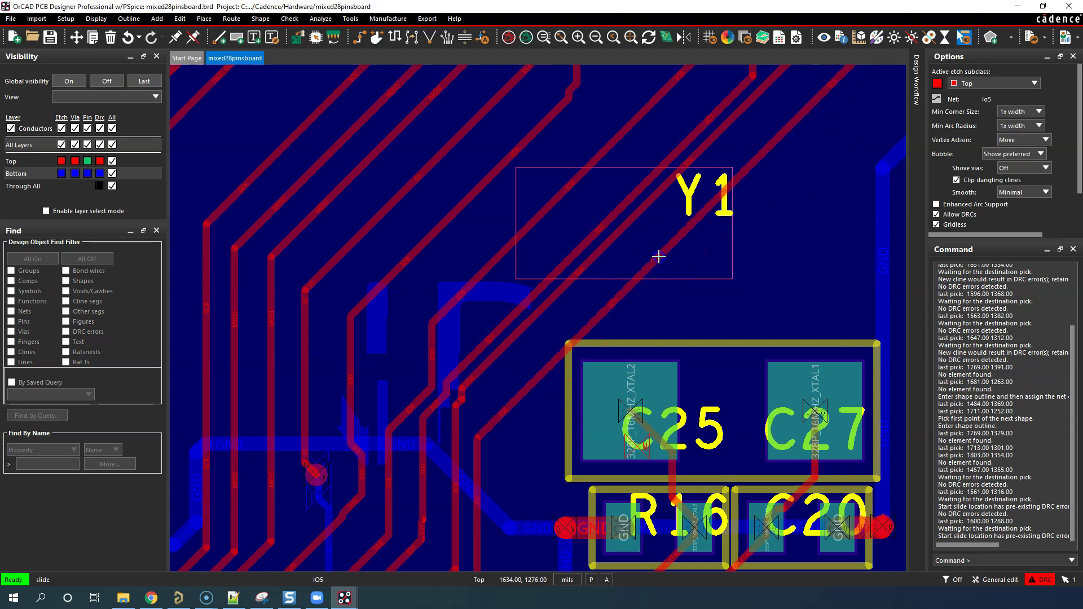
{"action": "left_click", "coordinate": [656, 256]}
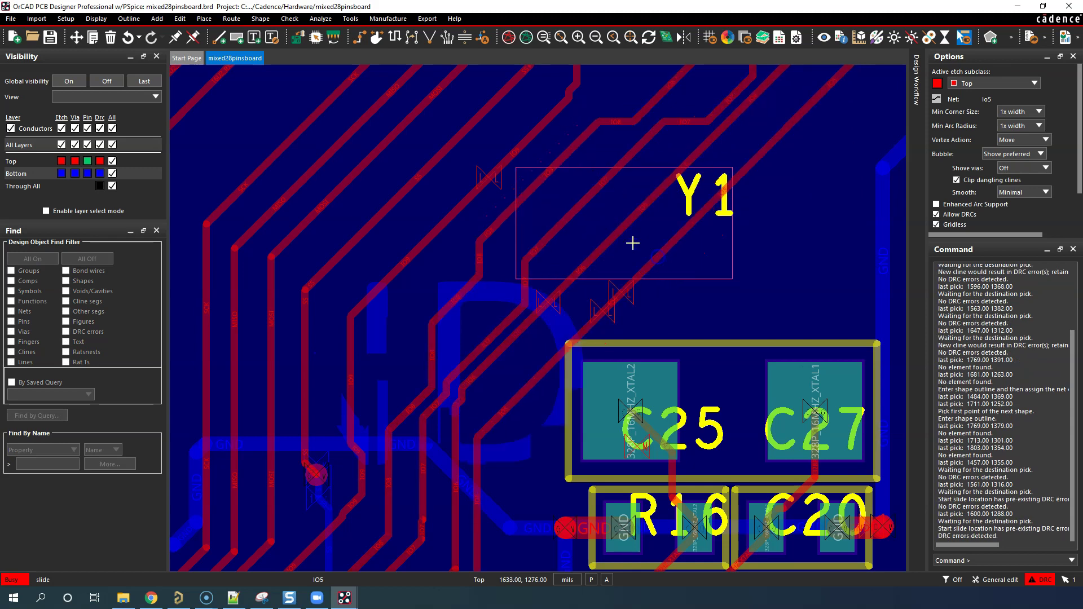
{"action": "left_click", "coordinate": [795, 193]}
{"action": "right_click", "coordinate": [795, 193]}
{"action": "left_click", "coordinate": [784, 194]}
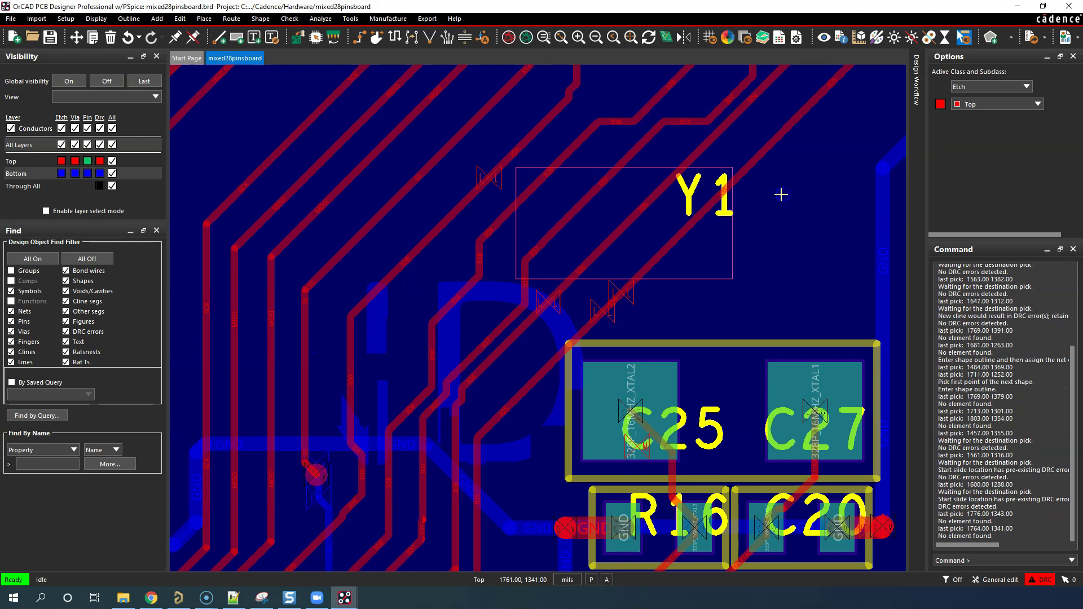
Slide the diagonal traces crossing the constraint region again to test their spacing under the region rule
{"action": "right_click", "coordinate": [733, 235]}
{"action": "left_click", "coordinate": [768, 278]}
{"action": "left_click", "coordinate": [693, 222]}
{"action": "left_click_drag", "start_coordinate": [693, 223], "coordinate": [629, 196]}
{"action": "left_click_drag", "start_coordinate": [552, 168], "coordinate": [606, 193]}
{"action": "left_click", "coordinate": [703, 251]}
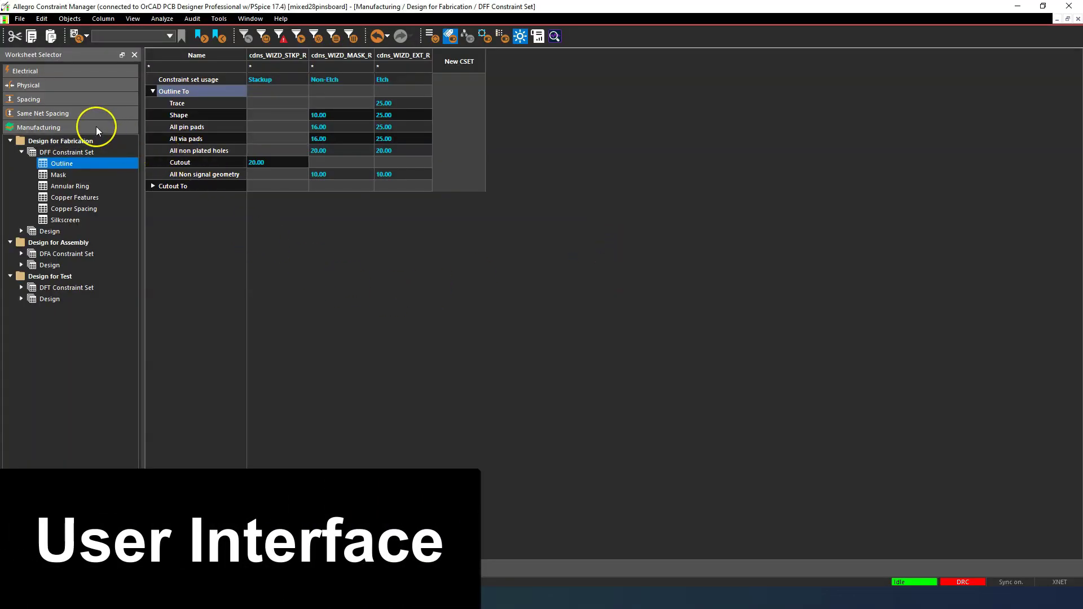
Look through the Constraint Manager's Electrical, Physical, Spacing, Same Net Spacing, Manufacturing, Properties and DRC domains
{"action": "left_click", "coordinate": [64, 85]}
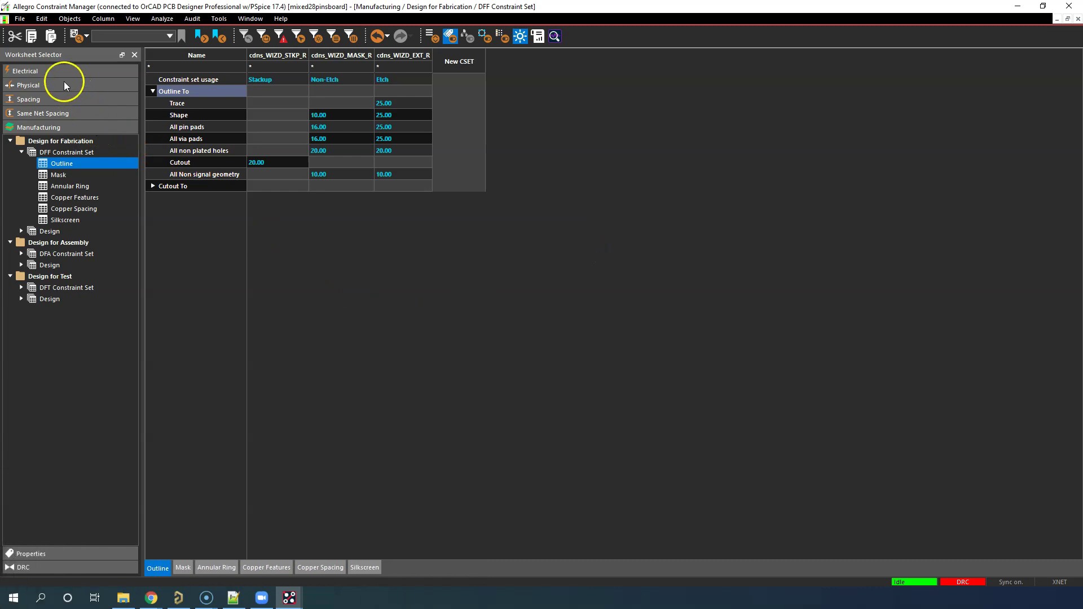
{"action": "left_click", "coordinate": [60, 71]}
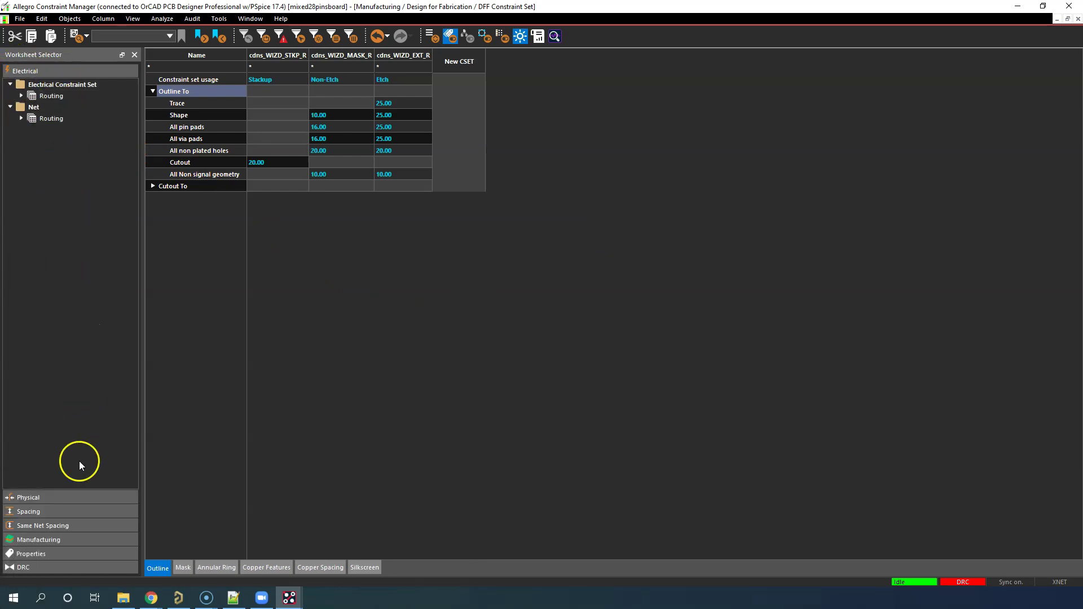
{"action": "left_click", "coordinate": [67, 496]}
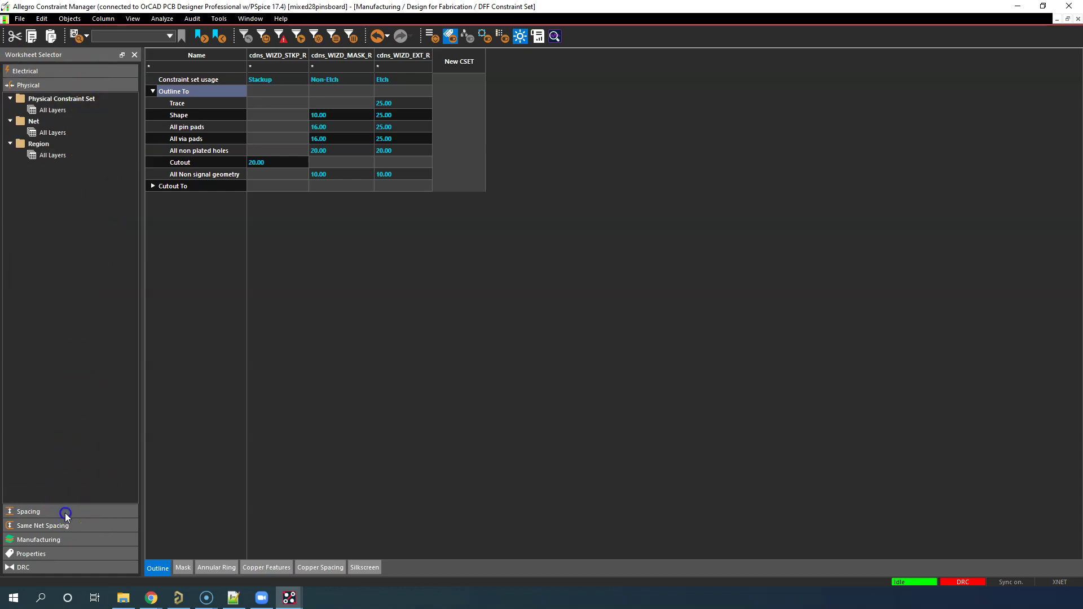
{"action": "left_click", "coordinate": [66, 514]}
{"action": "left_click", "coordinate": [63, 526]}
{"action": "left_click", "coordinate": [63, 540]}
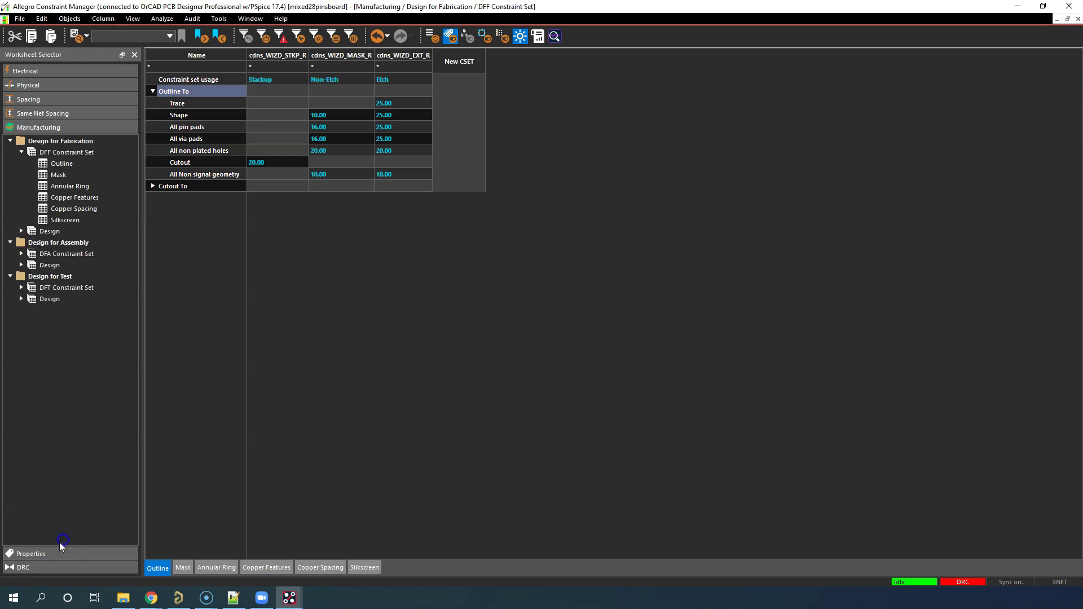
{"action": "left_click", "coordinate": [56, 552]}
{"action": "left_click", "coordinate": [54, 565]}
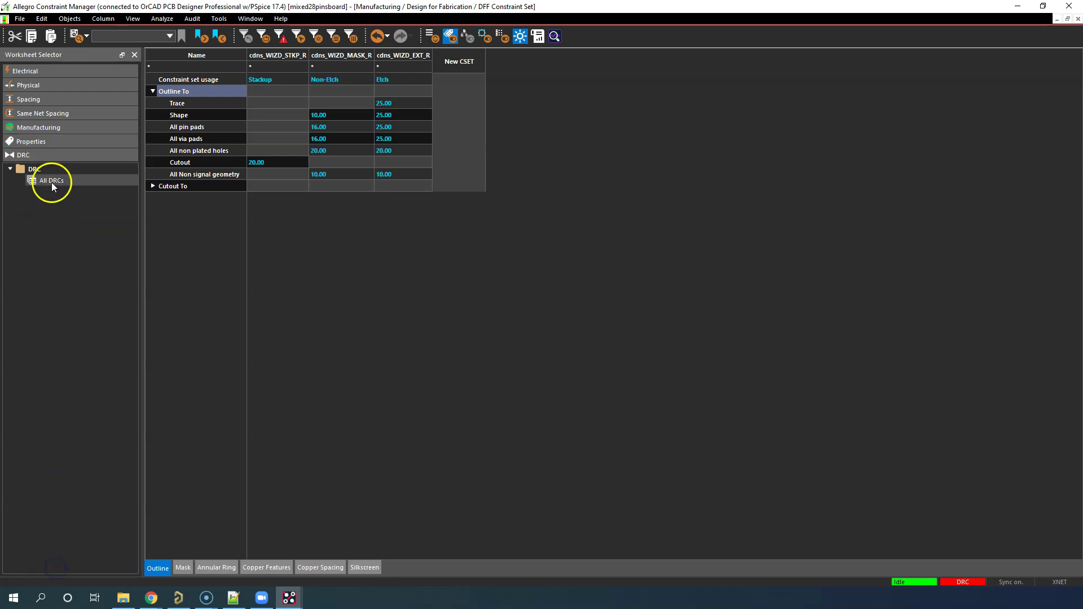
View the all-layers worksheets of the Physical Constraint Set and the Spacing Constraint Set
{"action": "left_click", "coordinate": [114, 86]}
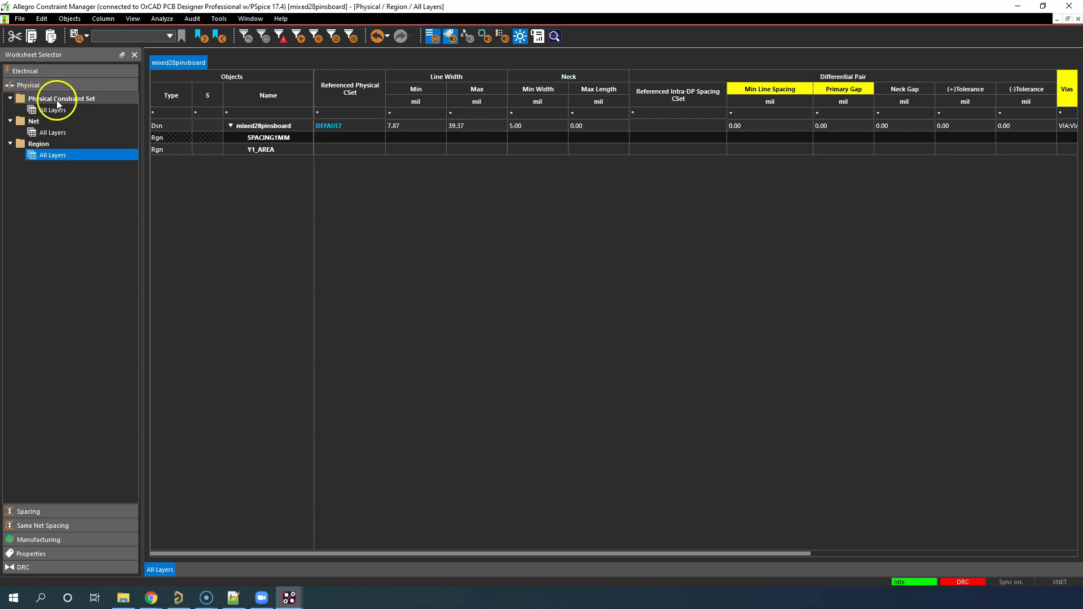
{"action": "left_click", "coordinate": [64, 111]}
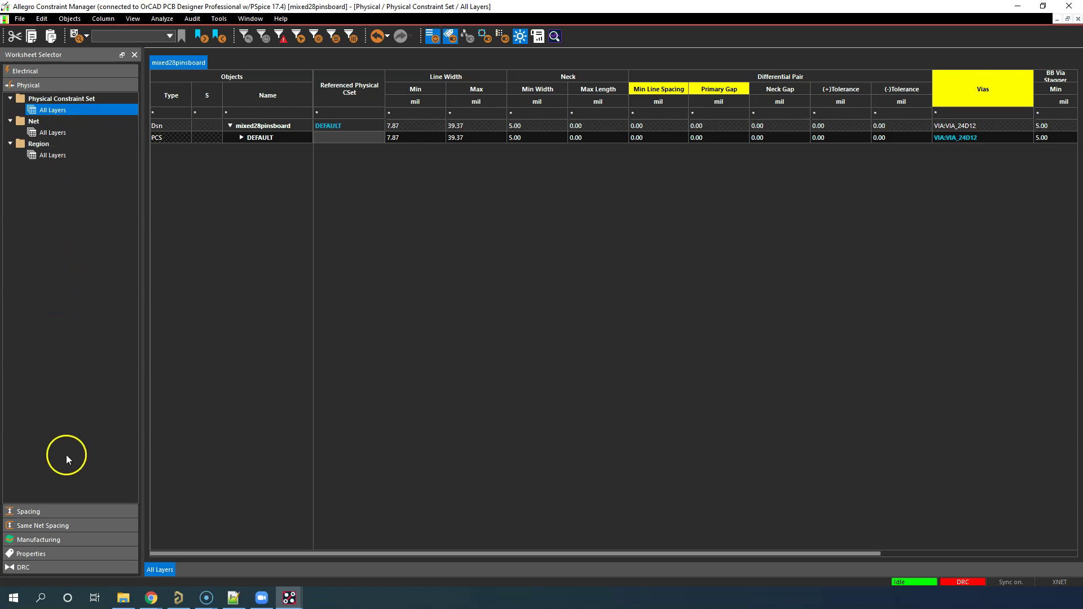
{"action": "left_click", "coordinate": [67, 511]}
{"action": "left_click", "coordinate": [52, 123]}
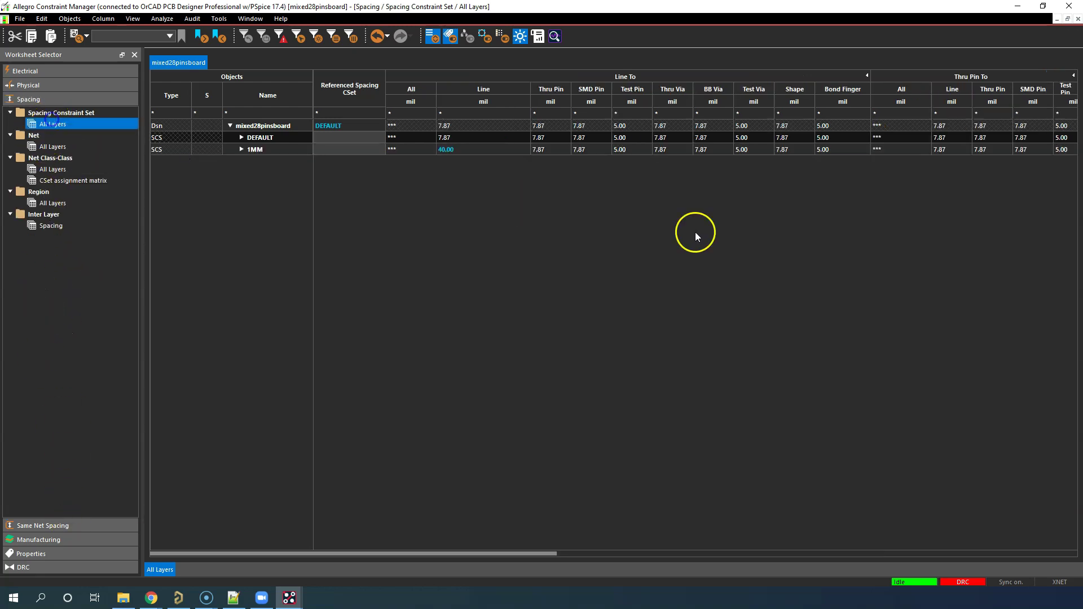
Return to the board layout and open the constraint Analysis Modes settings
{"action": "left_click", "coordinate": [1018, 6]}
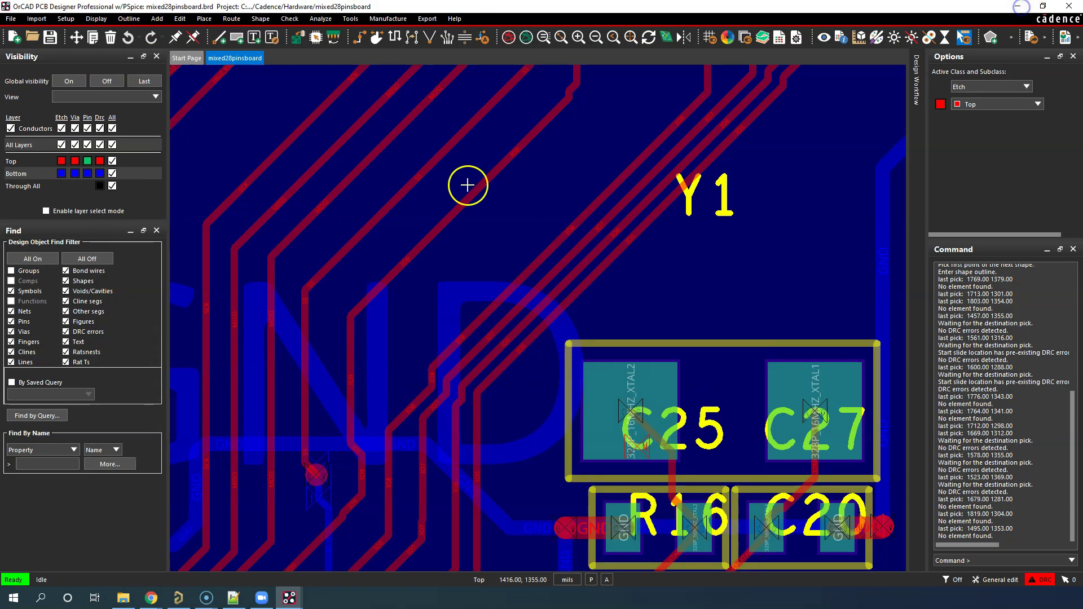
{"action": "left_click", "coordinate": [273, 115]}
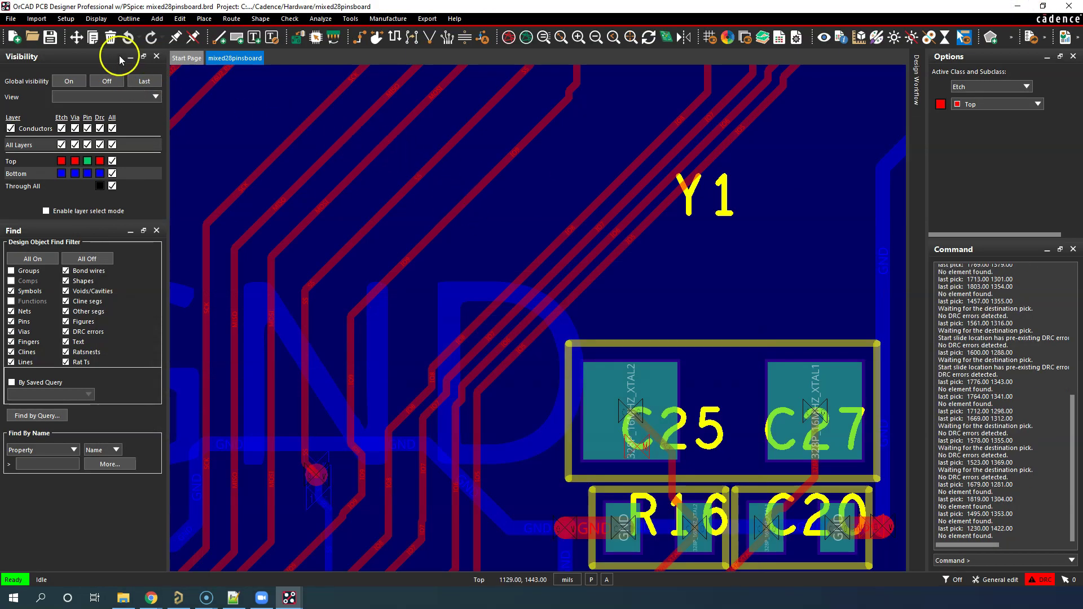
{"action": "left_click", "coordinate": [65, 18]}
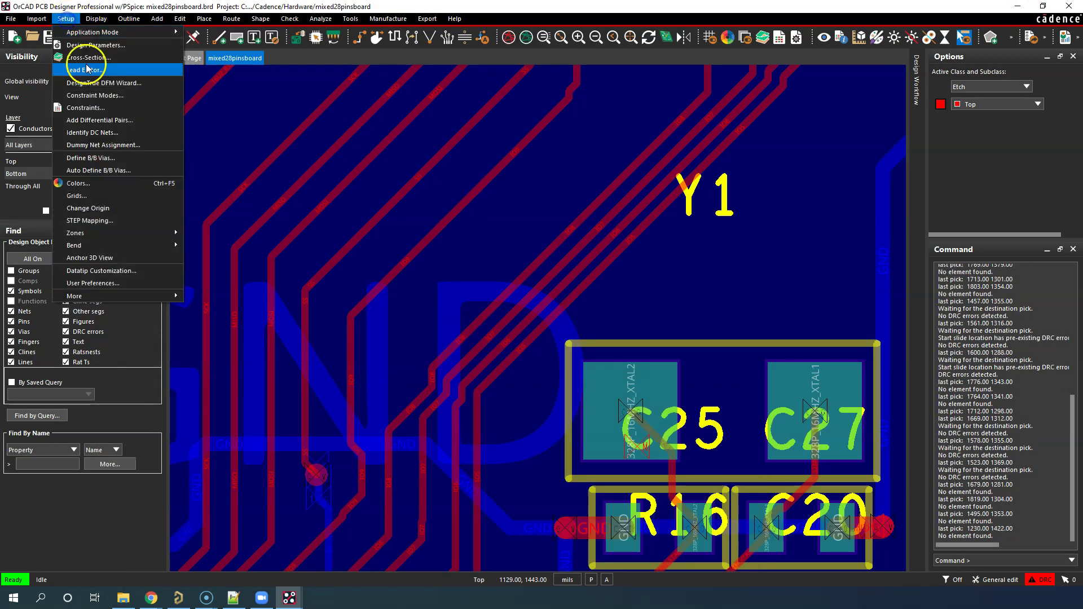
{"action": "left_click", "coordinate": [107, 95]}
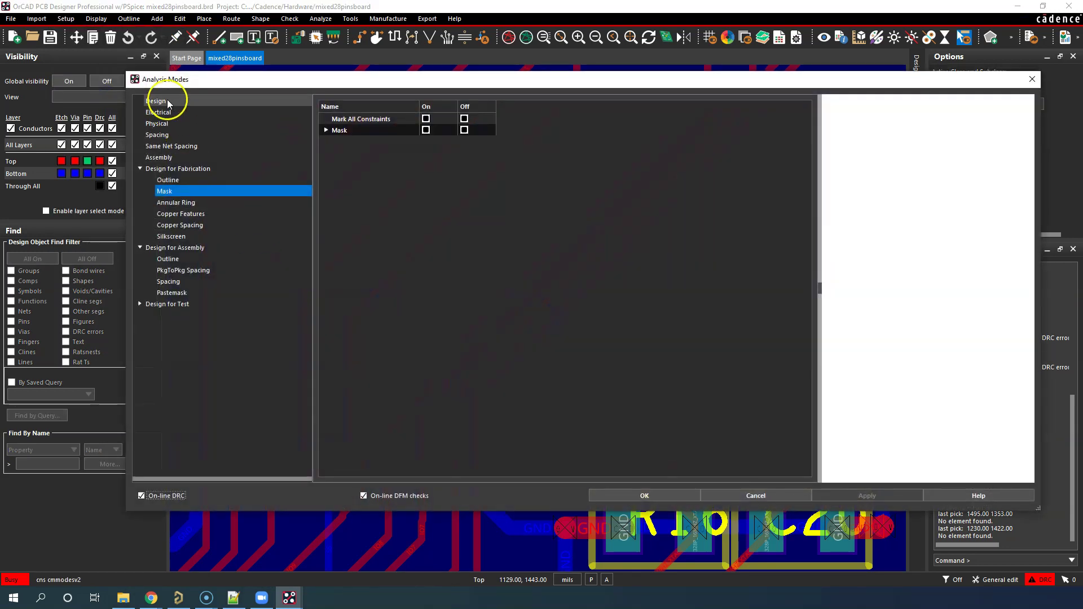
Review the descriptions of the Line To spacing checks through Bond Finger, then expand the Thru Pin To checks
{"action": "left_click", "coordinate": [412, 141]}
{"action": "left_click", "coordinate": [407, 153]}
{"action": "left_click", "coordinate": [415, 164]}
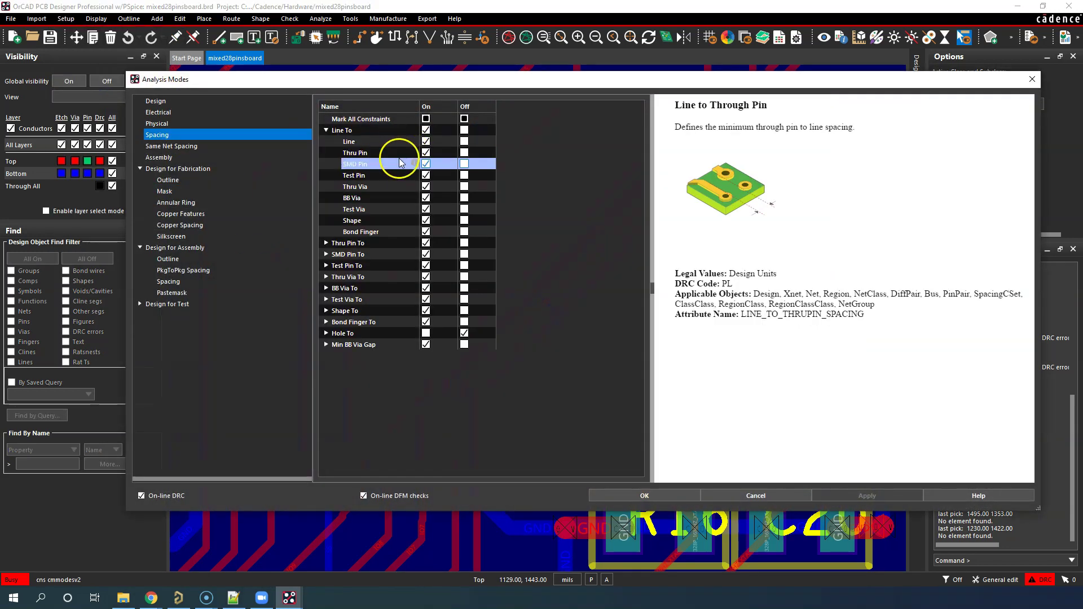
{"action": "left_click", "coordinate": [405, 174]}
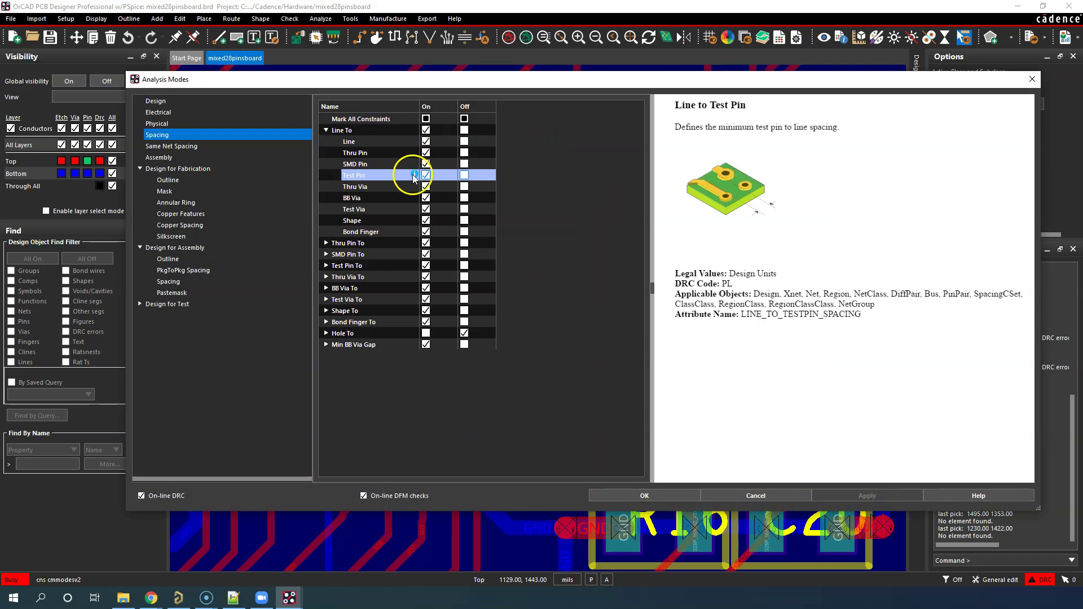
{"action": "left_click", "coordinate": [410, 187]}
{"action": "left_click", "coordinate": [410, 198]}
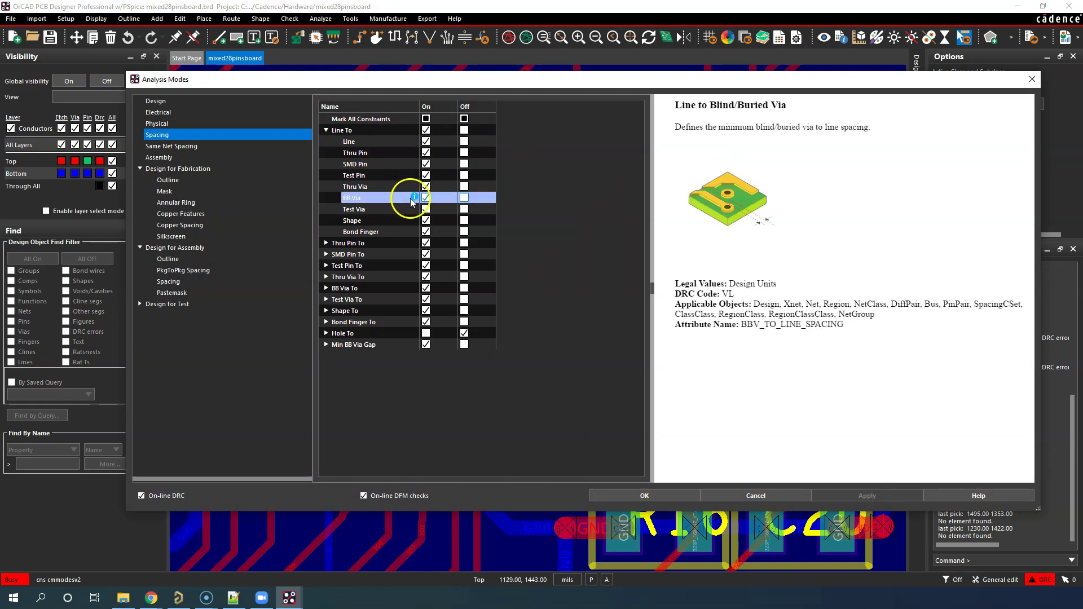
{"action": "left_click", "coordinate": [411, 208]}
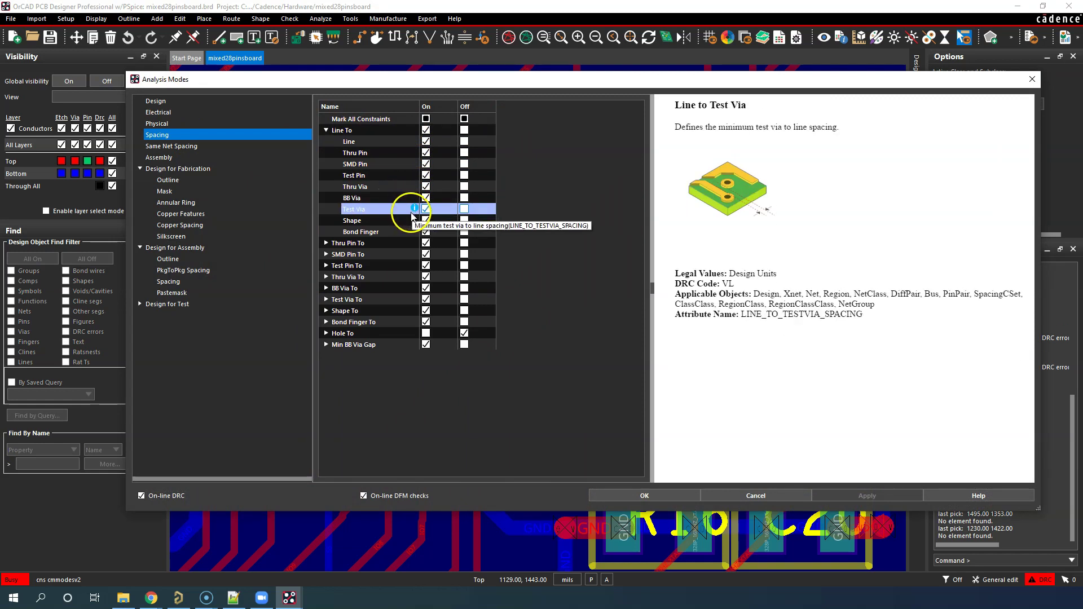
{"action": "left_click", "coordinate": [409, 220]}
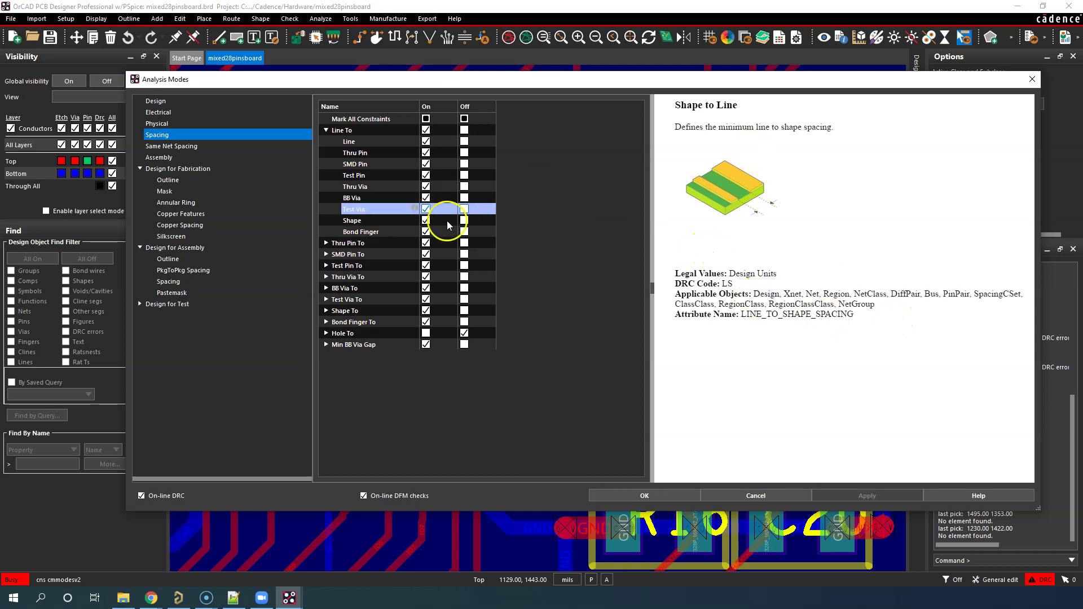
{"action": "left_click", "coordinate": [407, 222]}
{"action": "mouse_move", "coordinate": [413, 229]}
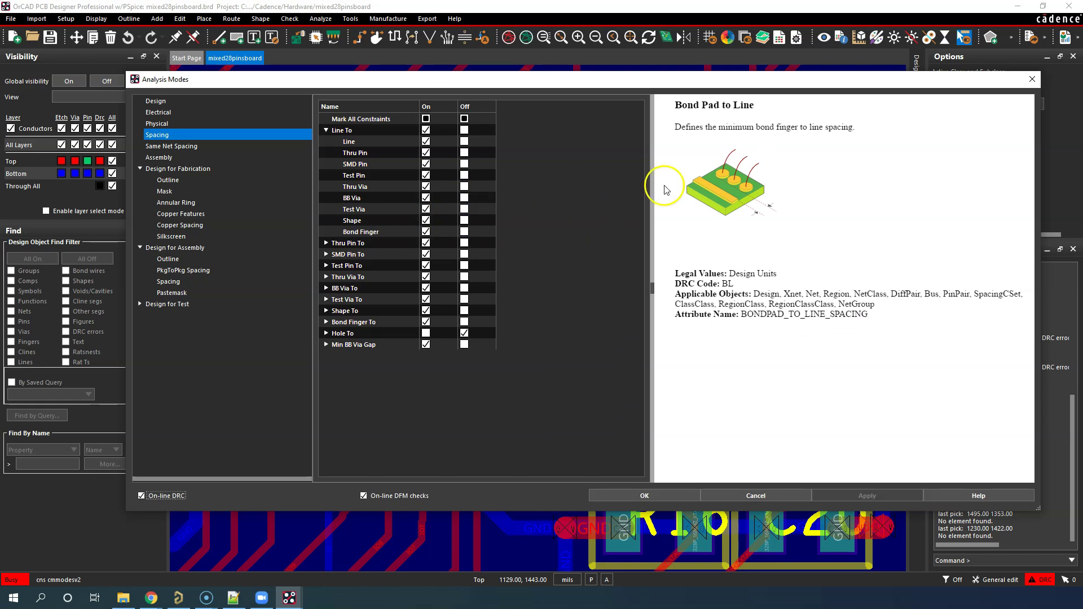
{"action": "left_click", "coordinate": [350, 242]}
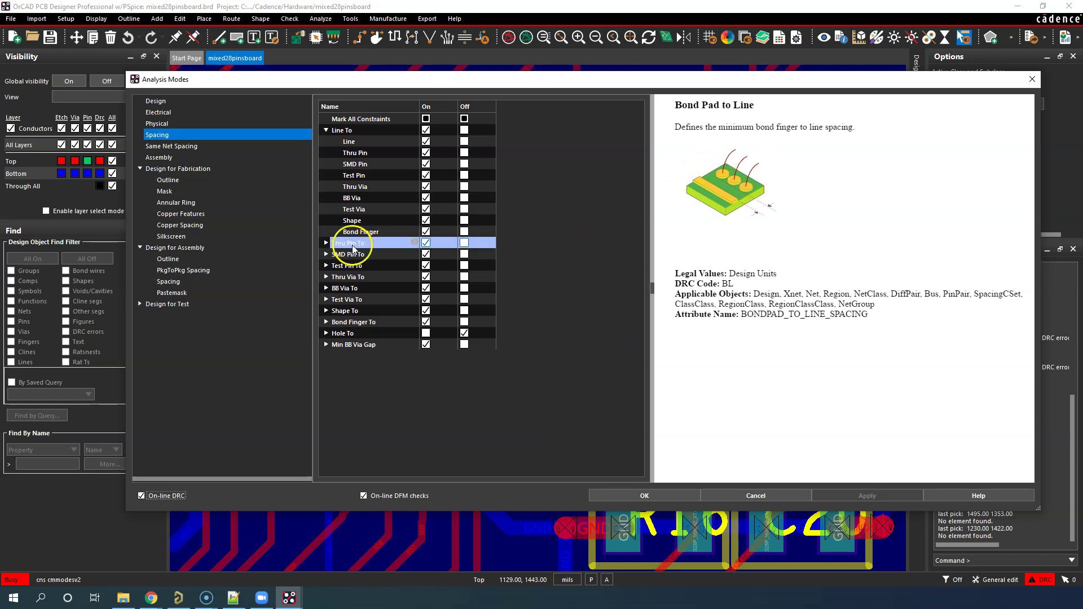
{"action": "left_click", "coordinate": [327, 243]}
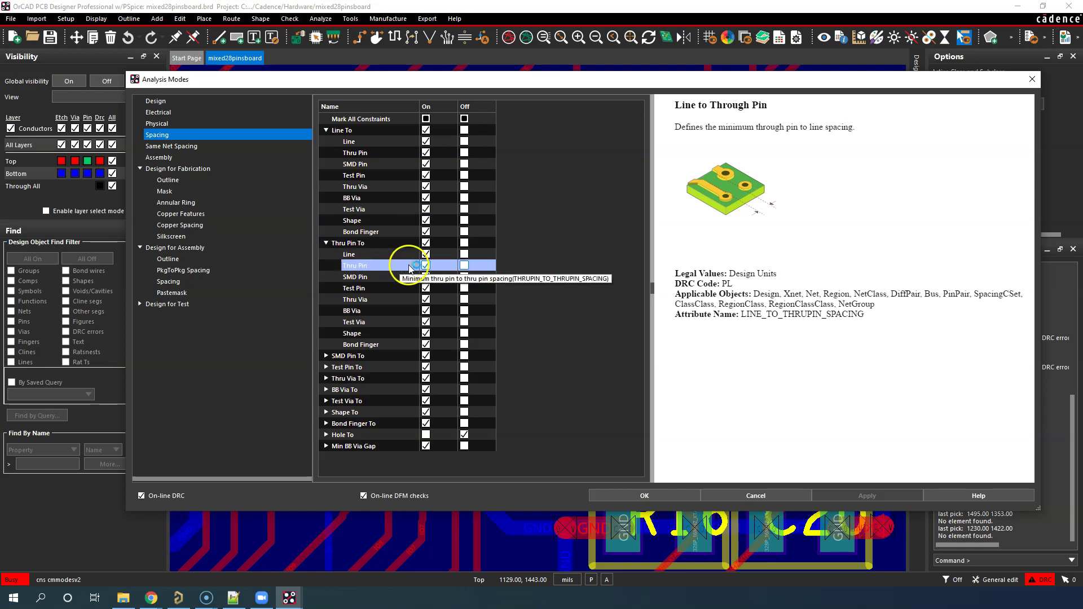
Switch to the Constraint Manager, close Analysis Modes, and show the all-layers Spacing Constraint Set worksheet
{"action": "mouse_move", "coordinate": [289, 598]}
{"action": "left_click", "coordinate": [314, 563]}
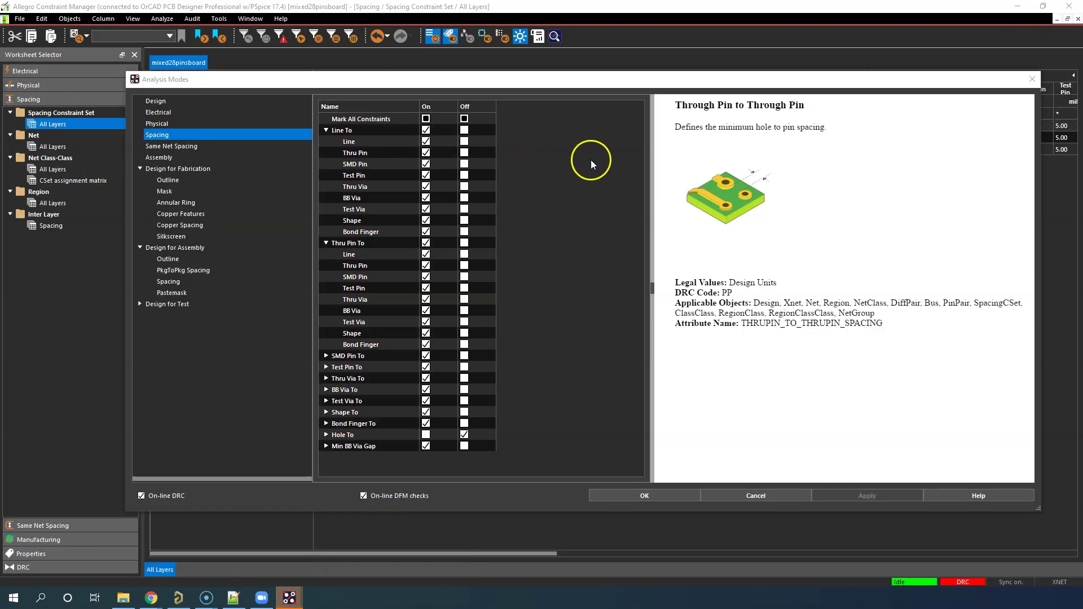
{"action": "left_click", "coordinate": [1032, 79]}
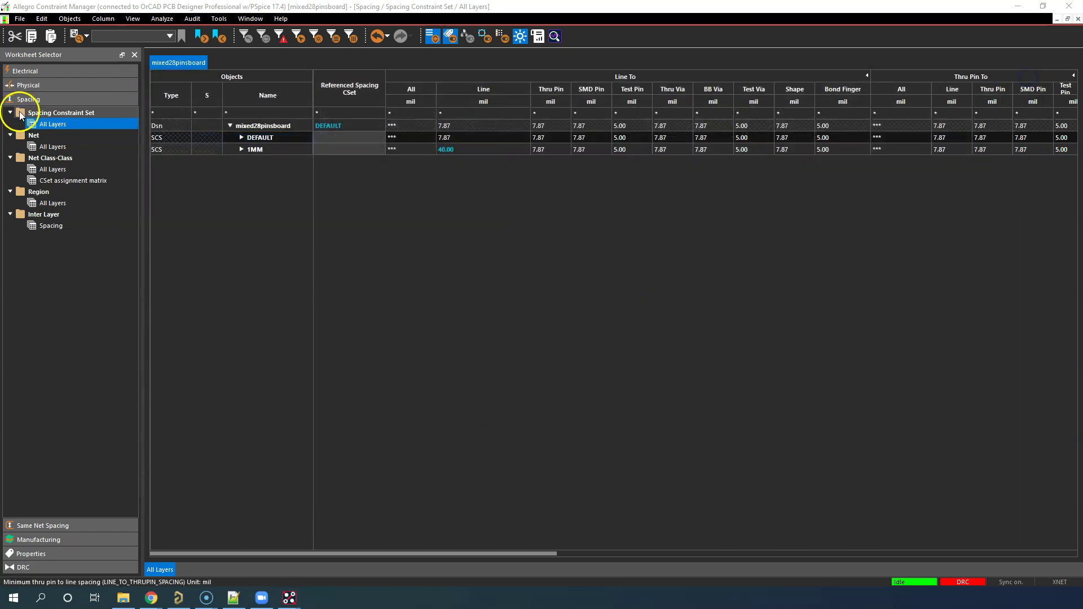
{"action": "left_click", "coordinate": [67, 124]}
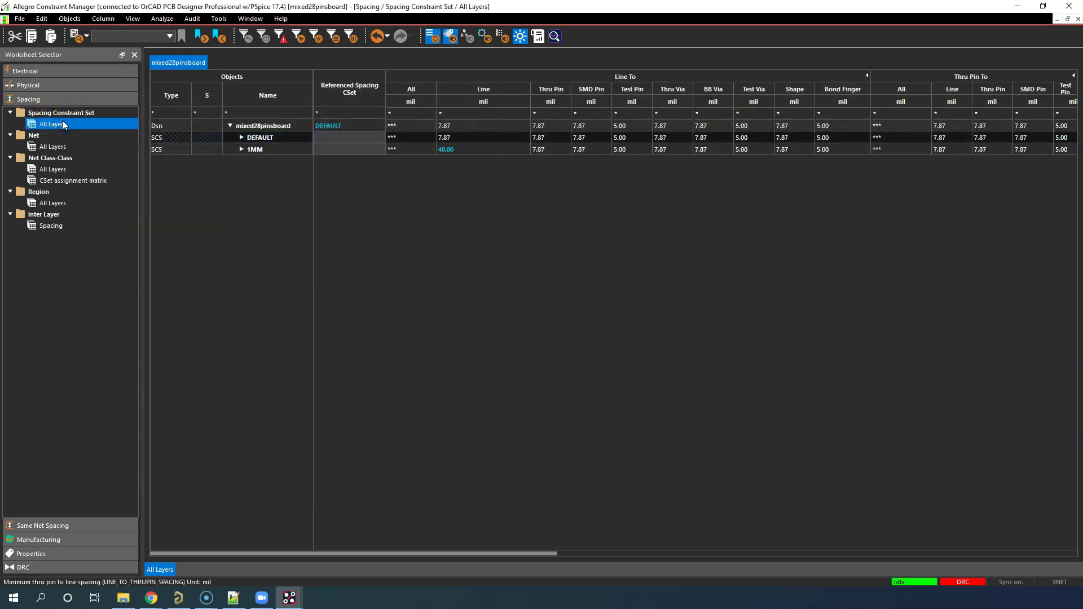
{"action": "left_click", "coordinate": [66, 122]}
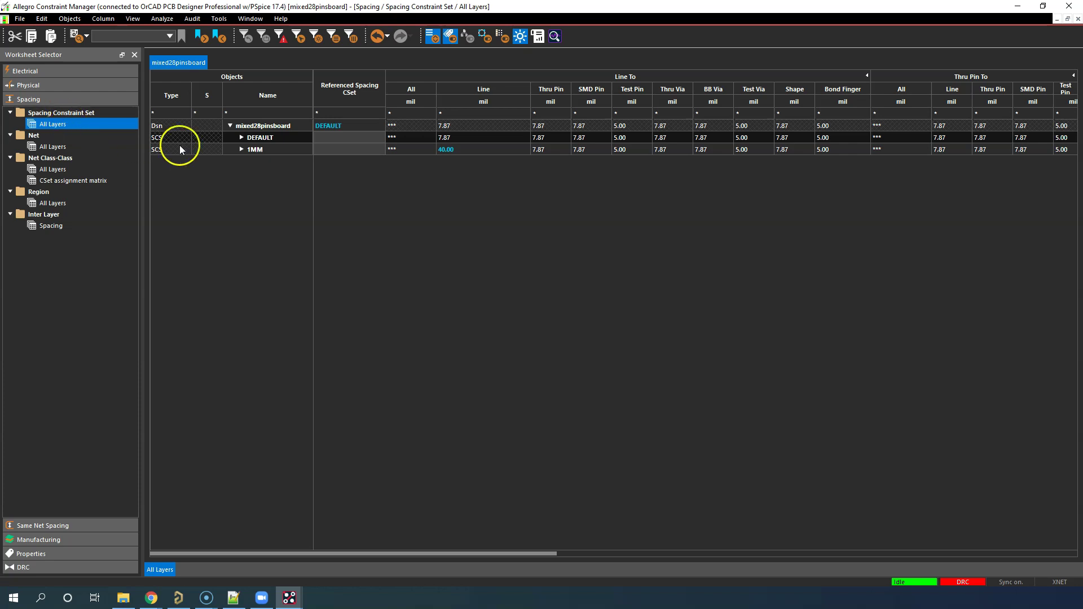
Show the Physical CSet creation option for the mixed28pinsboard design, dismiss it, and expand the Spacing domain
{"action": "left_click", "coordinate": [74, 86]}
{"action": "left_click", "coordinate": [72, 108]}
{"action": "left_click", "coordinate": [268, 124]}
{"action": "right_click", "coordinate": [269, 124]}
{"action": "mouse_move", "coordinate": [363, 217]}
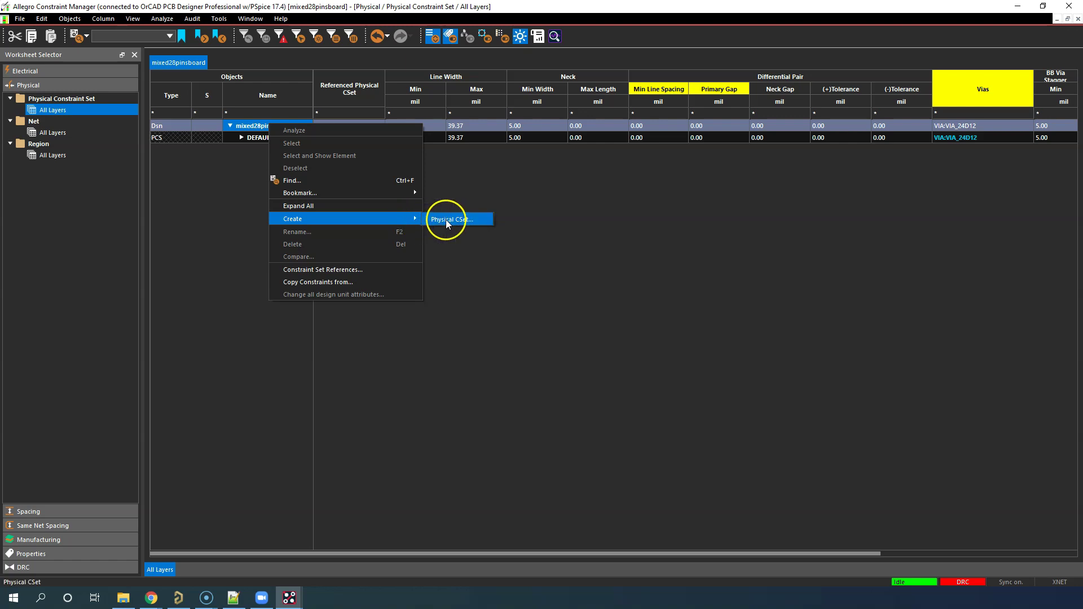
{"action": "left_click", "coordinate": [468, 249]}
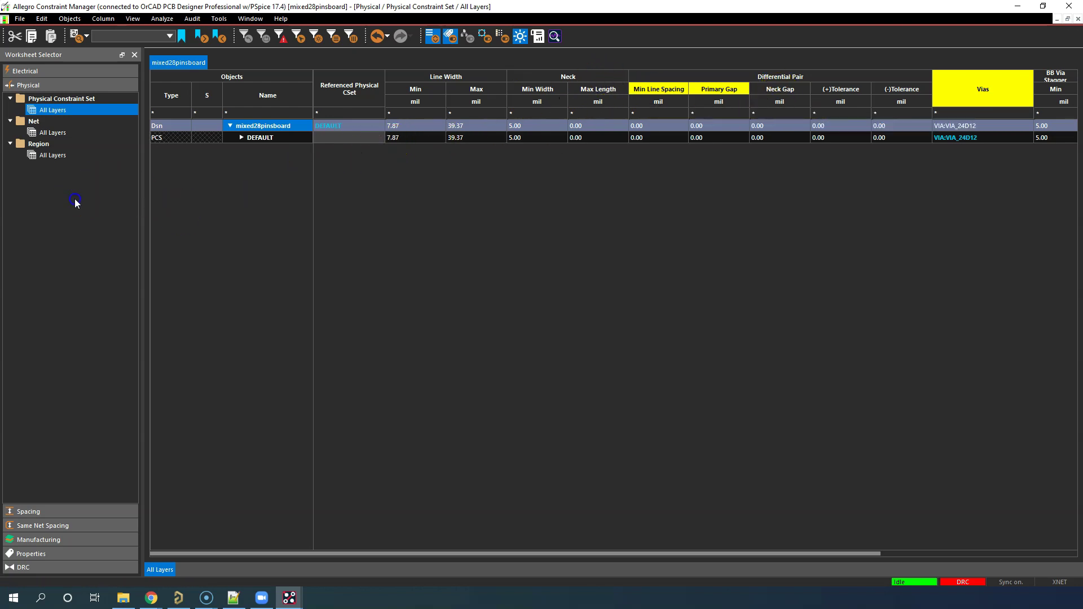
{"action": "left_click", "coordinate": [79, 512]}
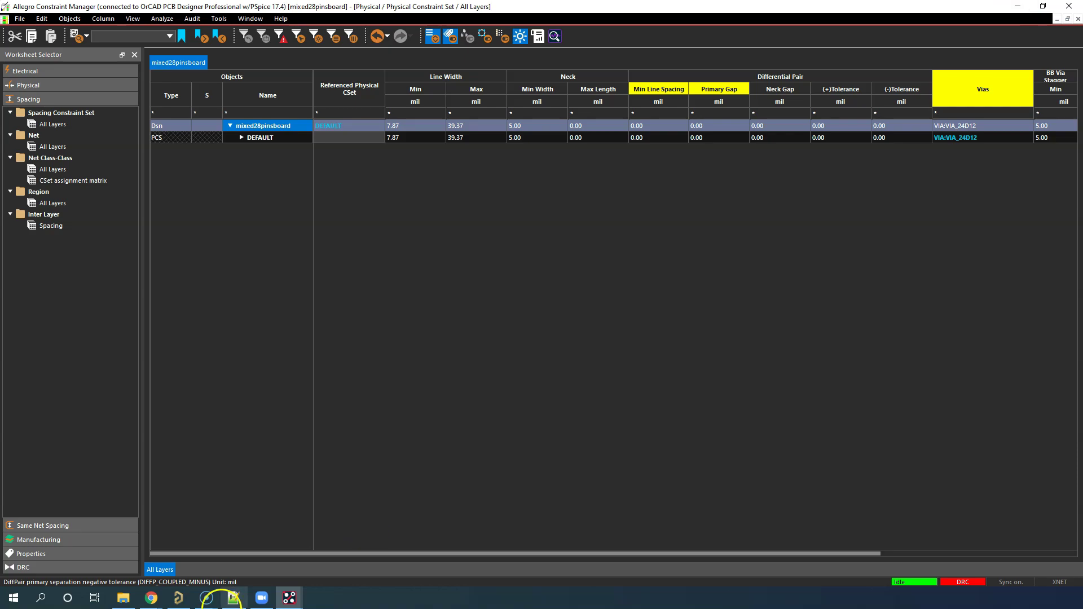
Switch to Altium Designer, open the PCB design rules editor, and enlarge its window over the board
{"action": "left_click", "coordinate": [179, 598]}
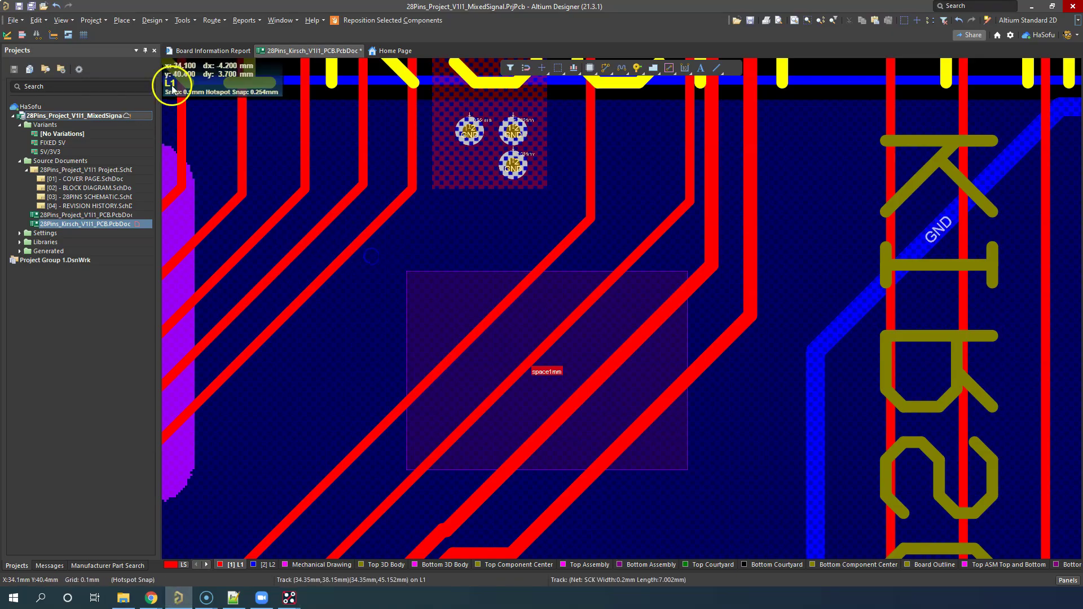
{"action": "left_click", "coordinate": [153, 20]}
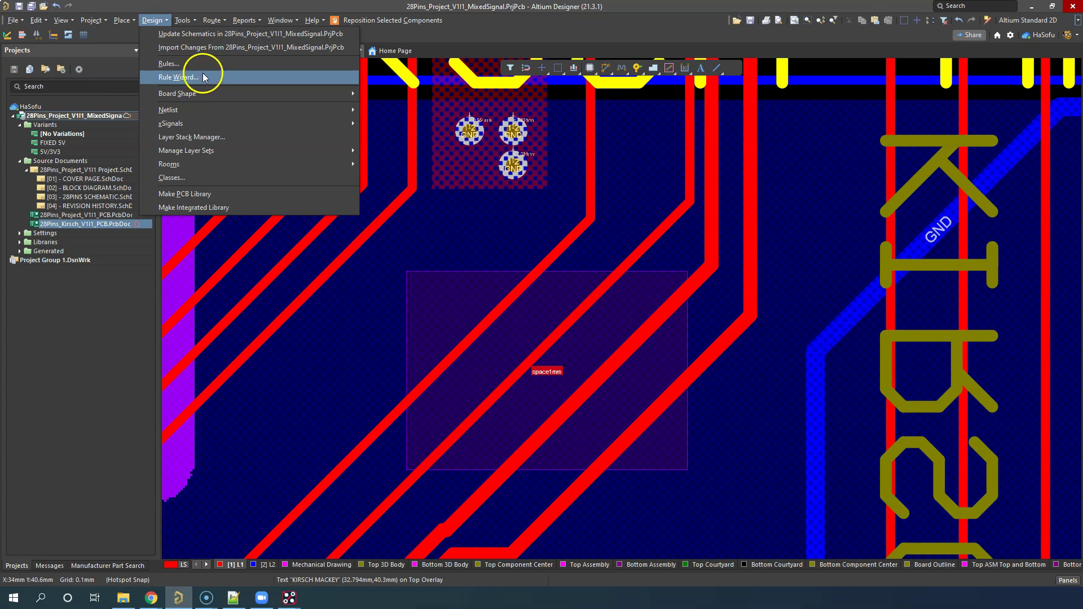
{"action": "left_click", "coordinate": [205, 63]}
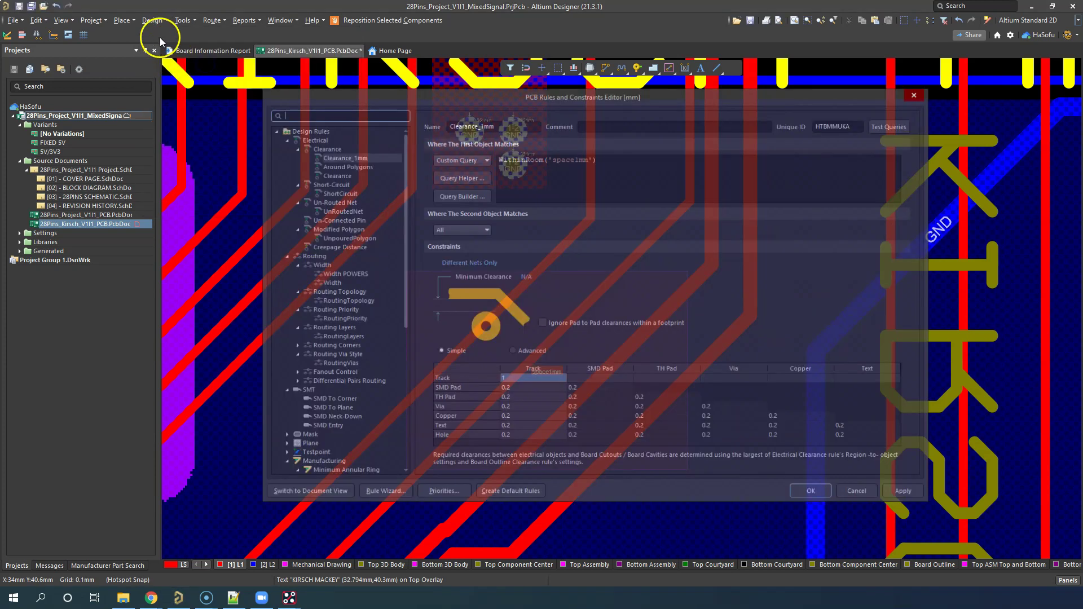
{"action": "left_click_drag", "start_coordinate": [482, 101], "coordinate": [414, 73]}
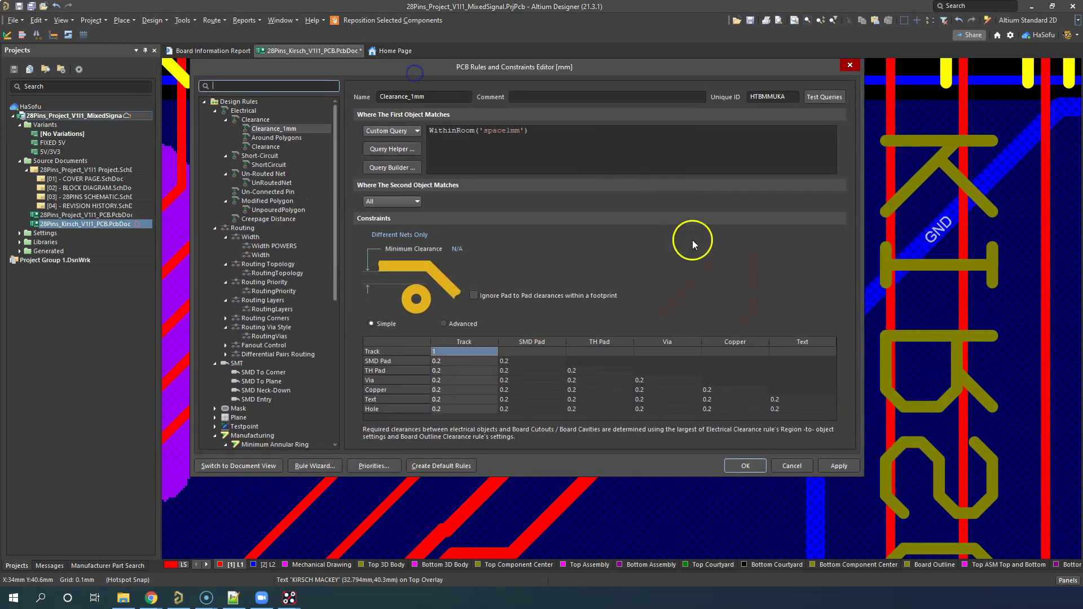
{"action": "left_click_drag", "start_coordinate": [862, 474], "coordinate": [993, 533]}
Collapse the Electrical, Routing, SMT, Manufacturing and High Speed rule categories to show only the top-level design rule groups
{"action": "left_click", "coordinate": [243, 111]}
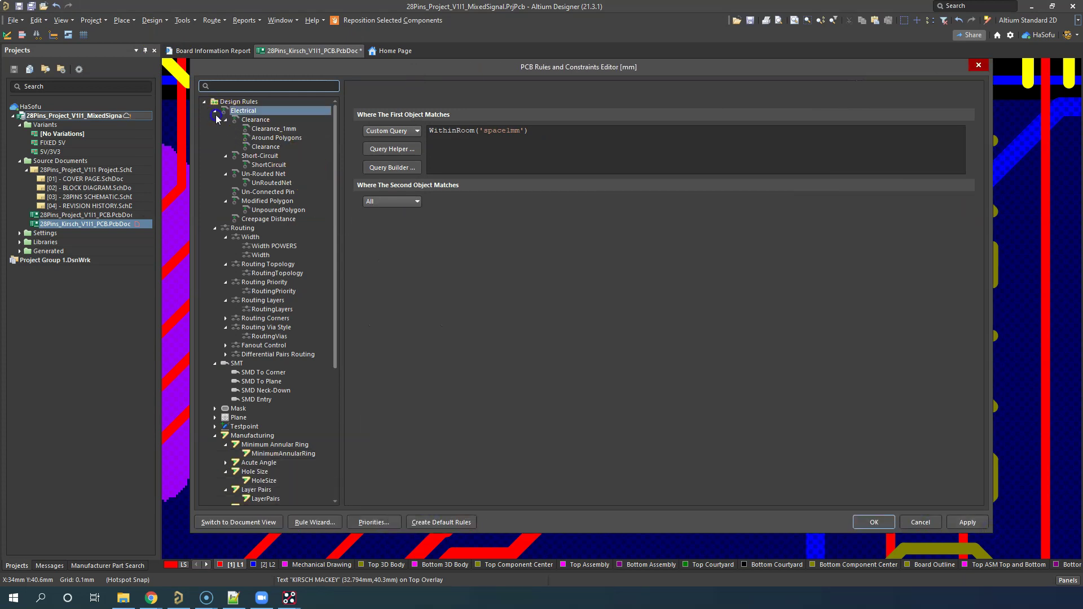
{"action": "left_click", "coordinate": [215, 110]}
{"action": "left_click", "coordinate": [214, 120]}
{"action": "left_click", "coordinate": [215, 128]}
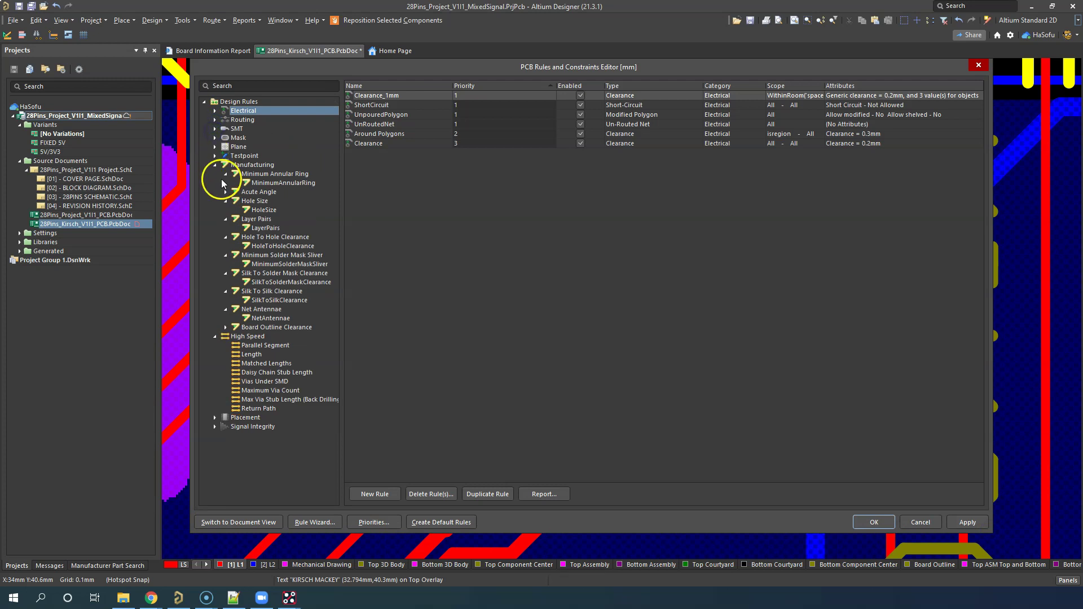
{"action": "left_click", "coordinate": [215, 165]}
{"action": "left_click", "coordinate": [215, 174]}
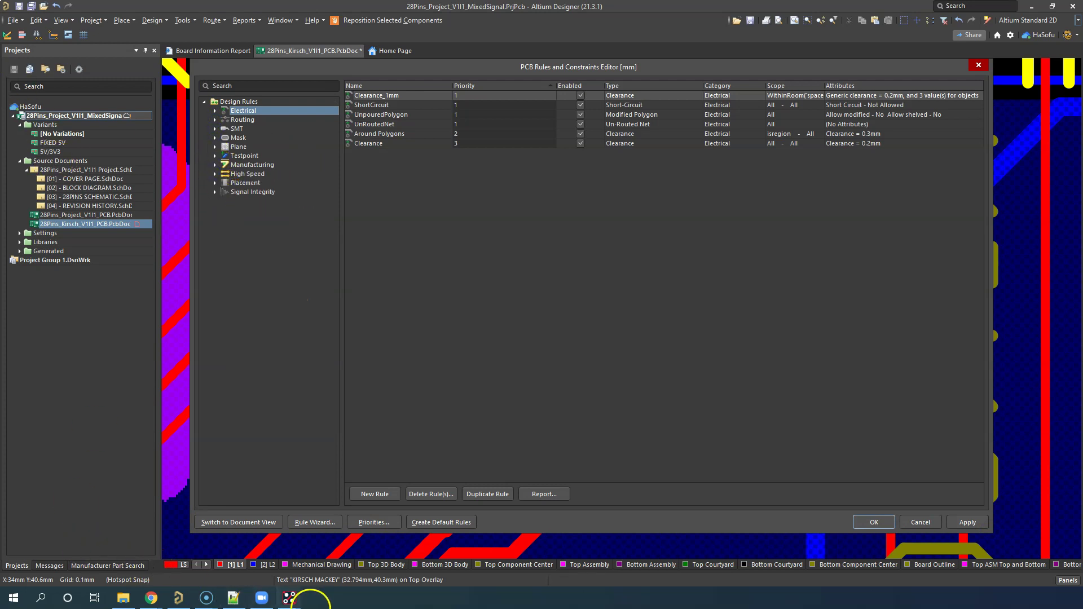
Review the Electrical clearance rules Clearance_1mm, Around Polygons and Clearance, and close the rules editor
{"action": "left_click", "coordinate": [215, 110]}
{"action": "left_click", "coordinate": [255, 120]}
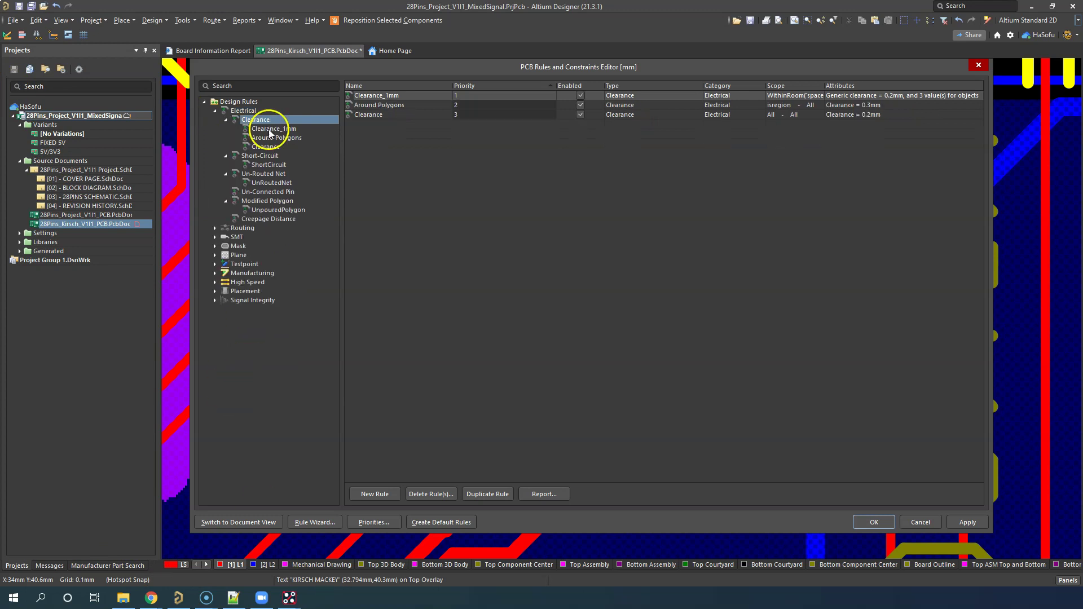
{"action": "left_click", "coordinate": [274, 129]}
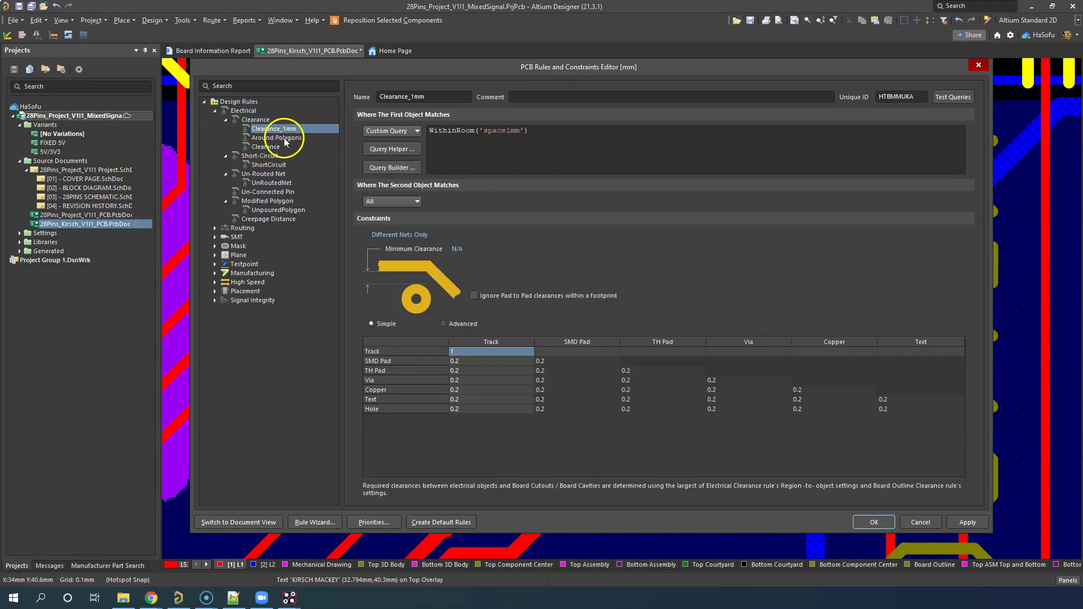
{"action": "left_click", "coordinate": [268, 120]}
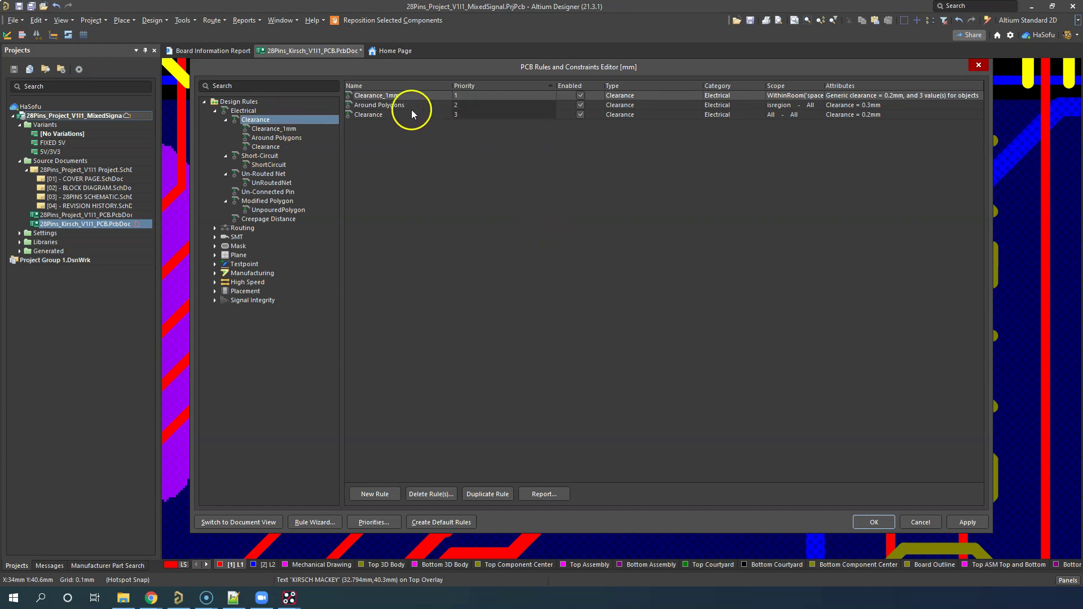
{"action": "left_click", "coordinate": [282, 139]}
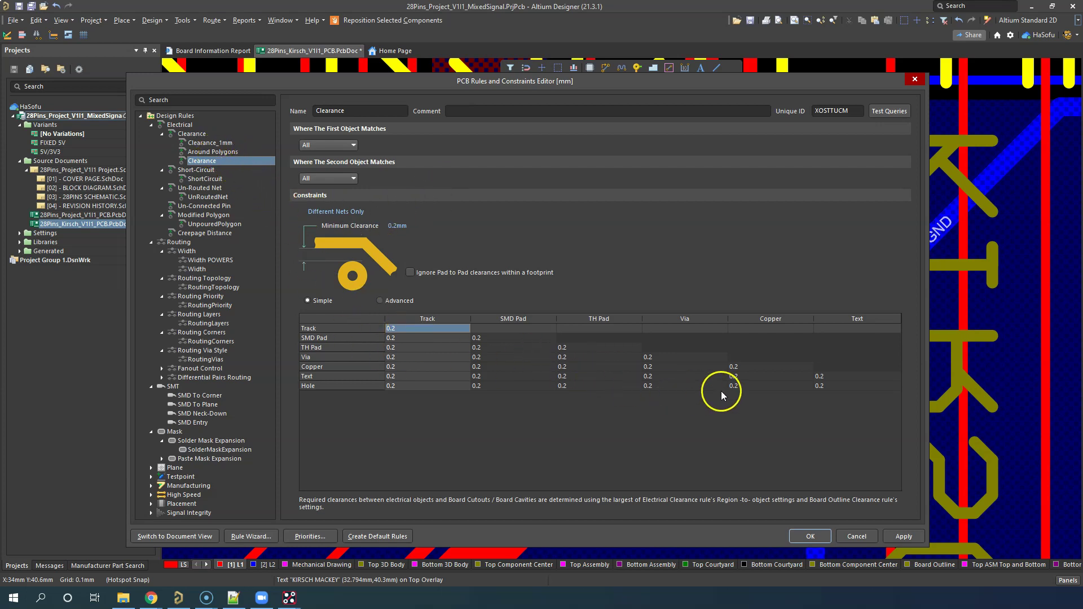
{"action": "left_click", "coordinate": [914, 80]}
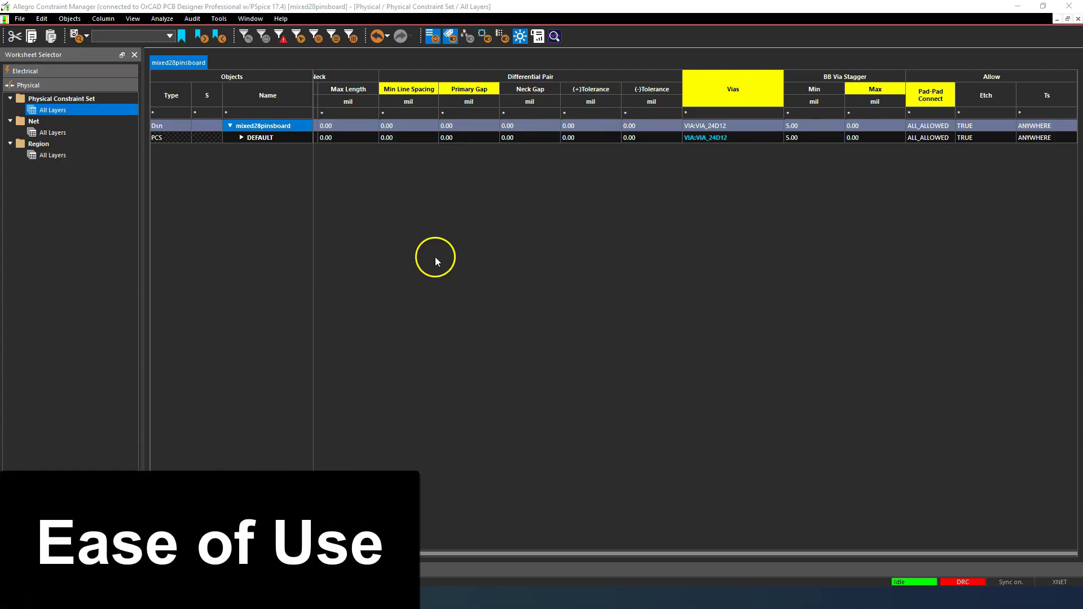
In the Allegro Constraint Manager, create a Physical CSet named POWER from the DEFAULT constraint set
{"action": "left_click", "coordinate": [455, 218]}
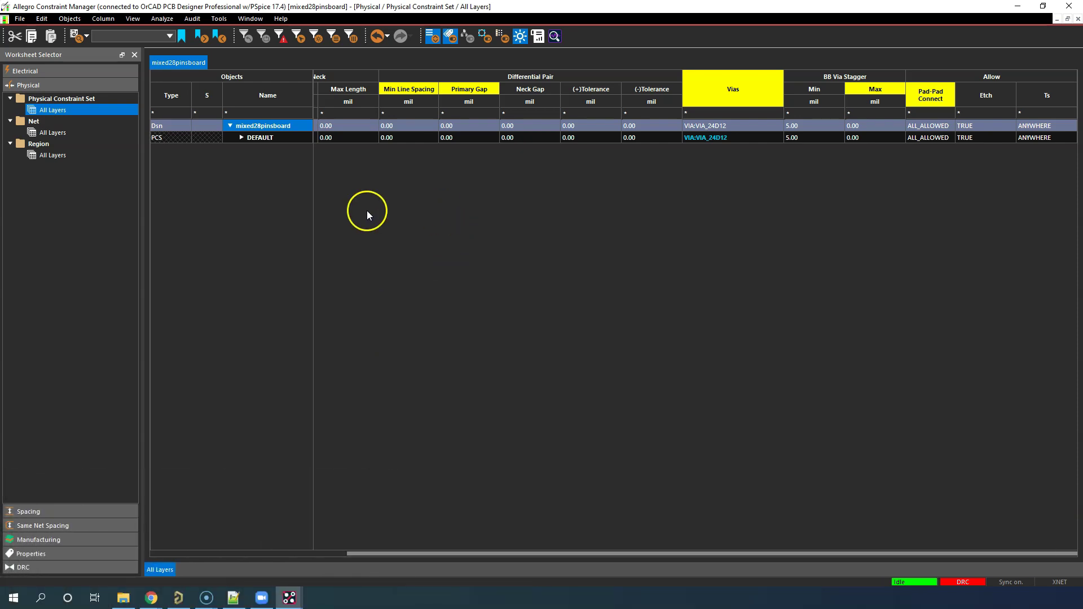
{"action": "left_click", "coordinate": [241, 138]}
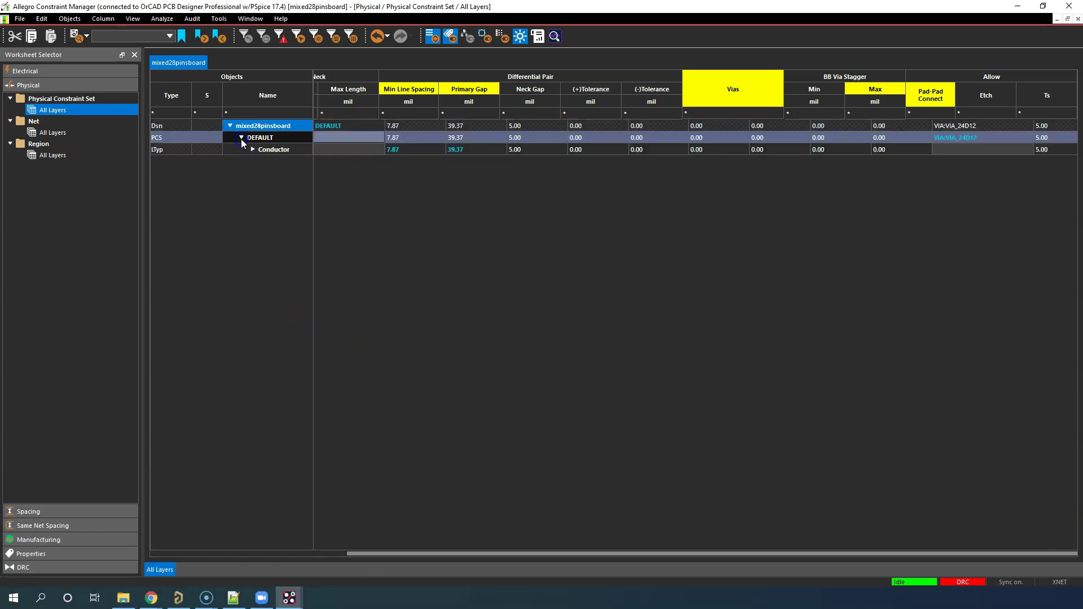
{"action": "left_click", "coordinate": [302, 136]}
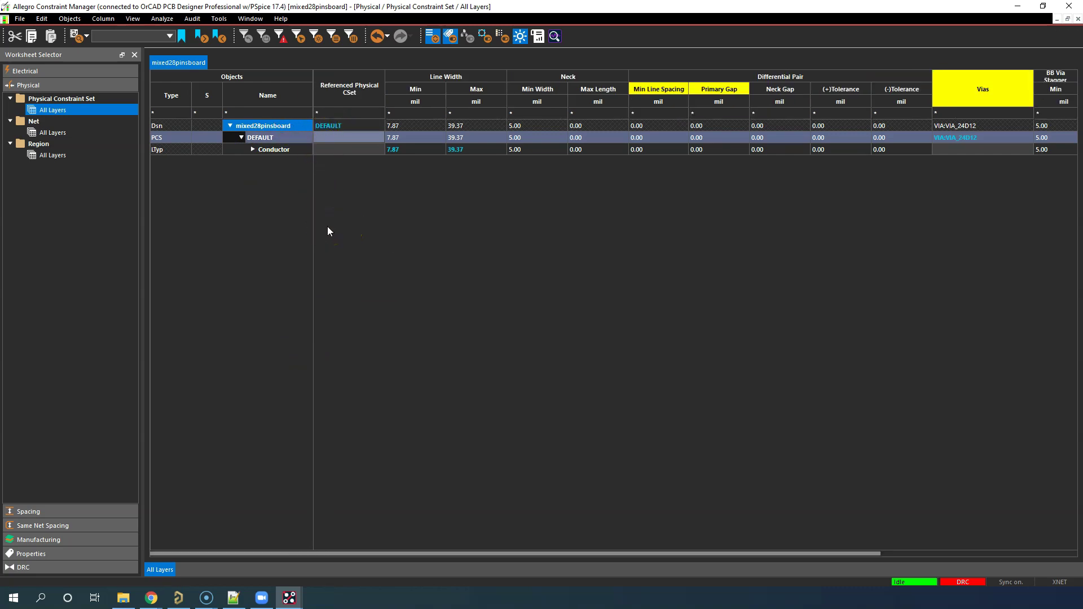
{"action": "right_click", "coordinate": [289, 137]}
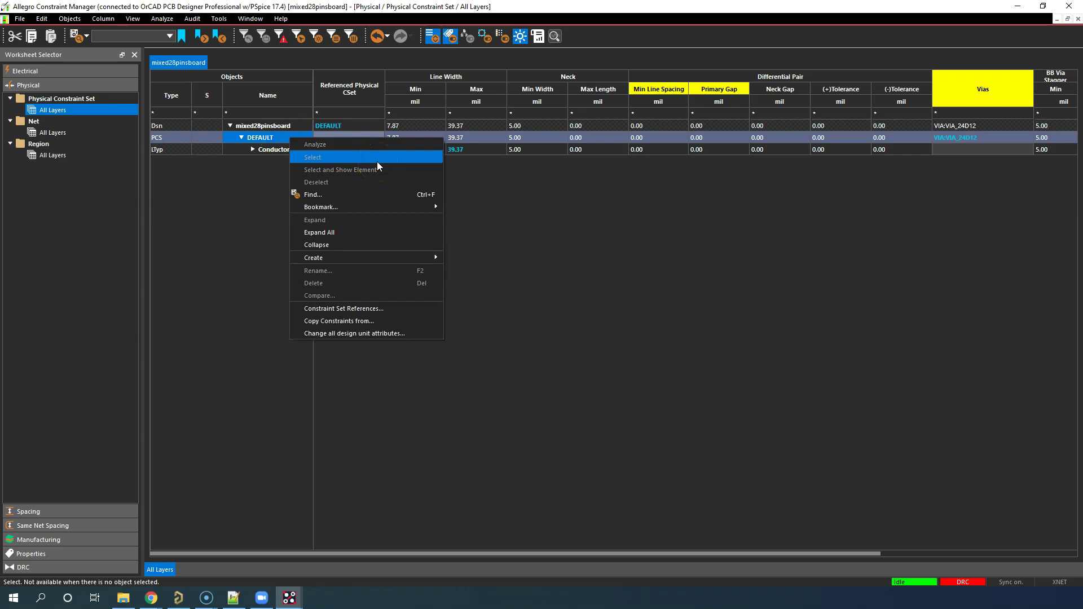
{"action": "mouse_move", "coordinate": [392, 255]}
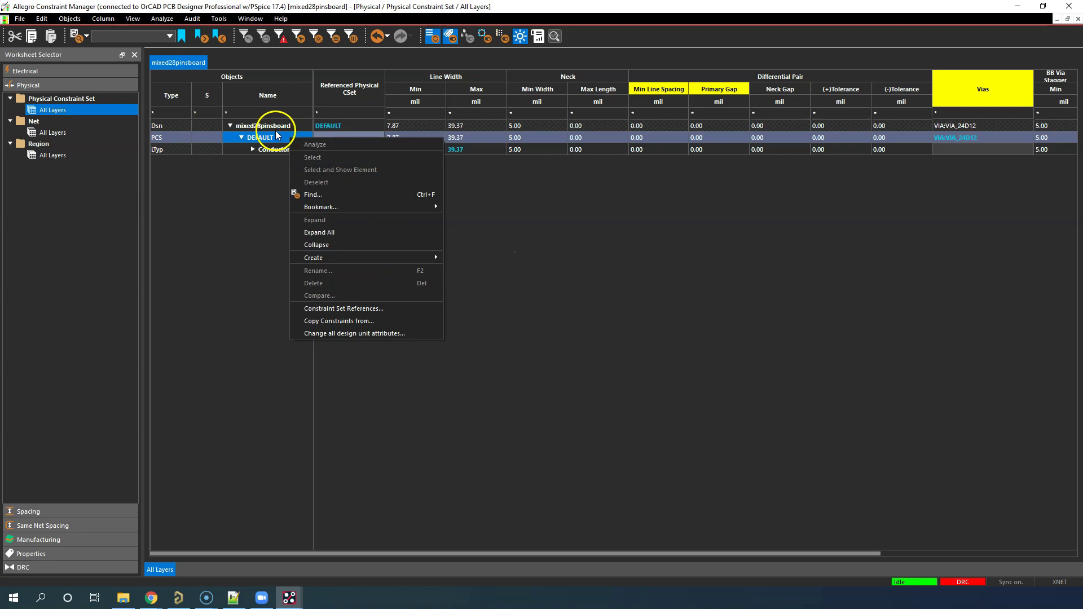
{"action": "mouse_move", "coordinate": [408, 260]}
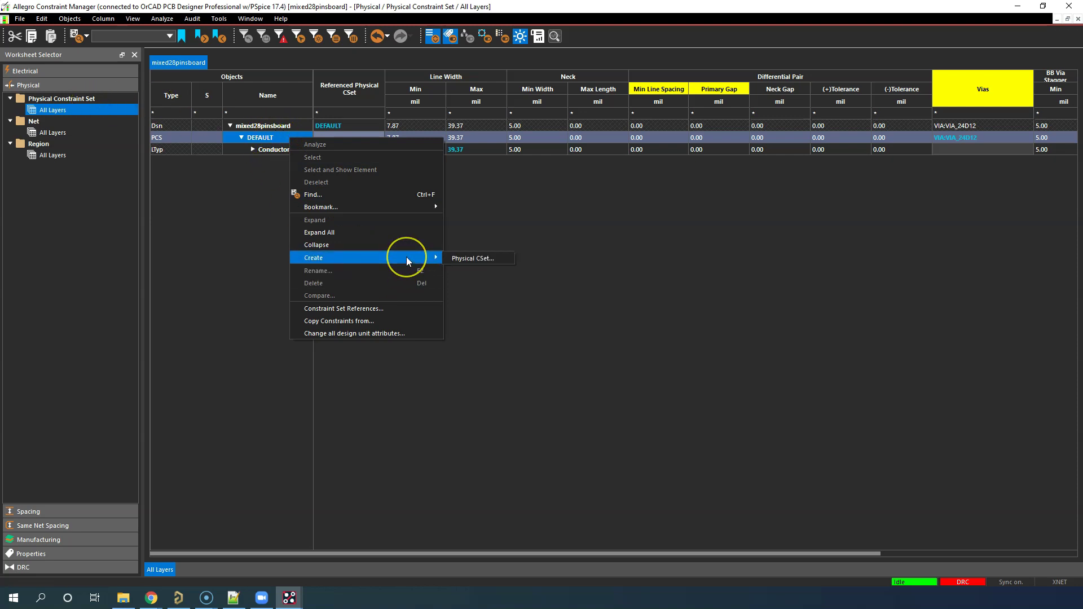
{"action": "left_click", "coordinate": [458, 258]}
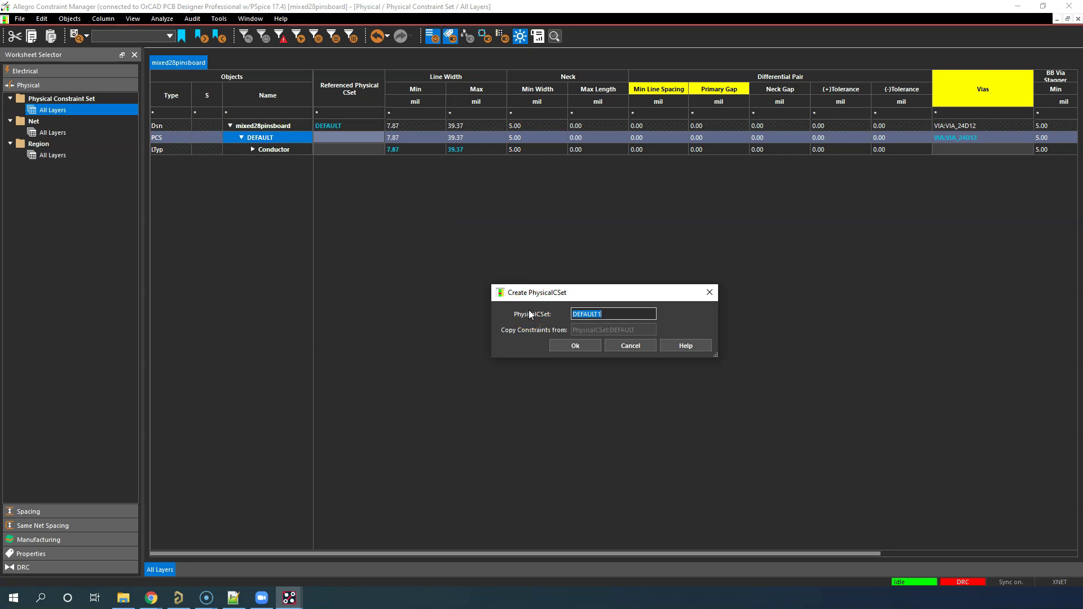
{"action": "type", "text": "POWER"}
{"action": "left_click", "coordinate": [580, 344]}
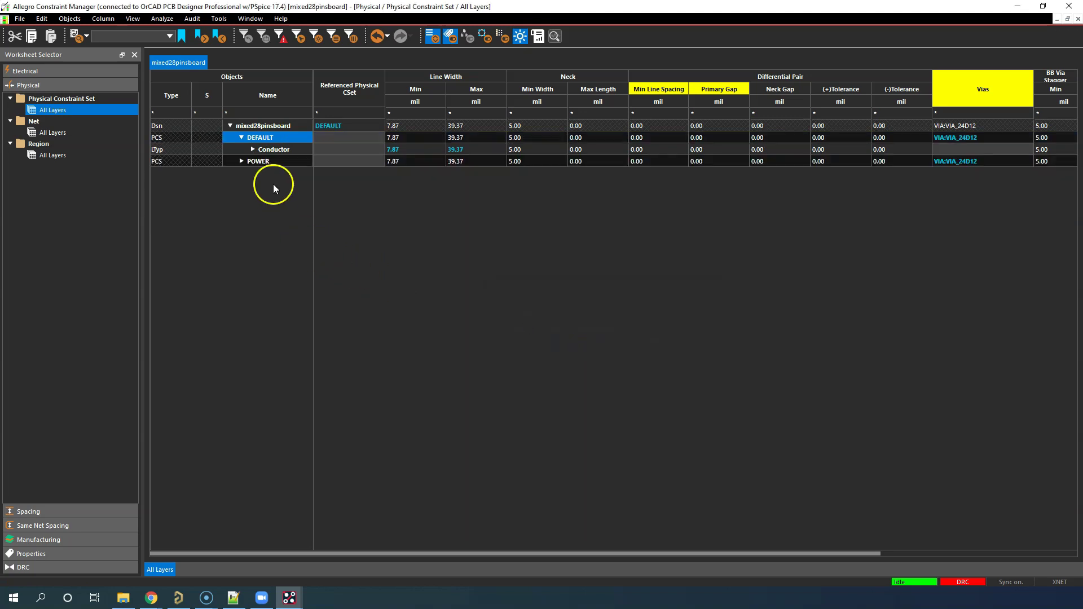
Collapse the DEFAULT set and set the POWER set's minimum line width to 15 mil
{"action": "left_click", "coordinate": [241, 137]}
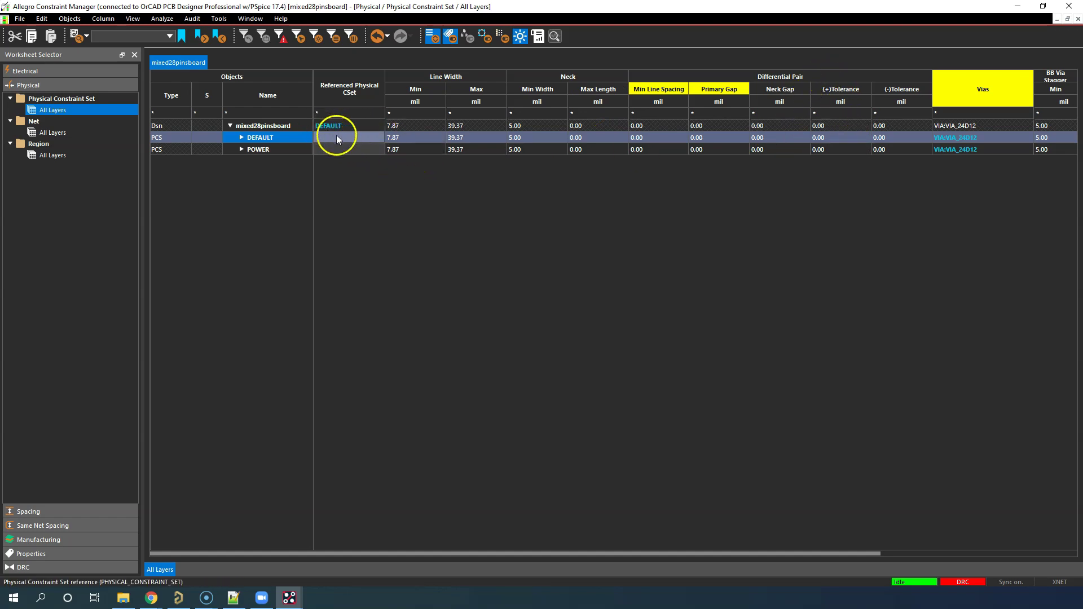
{"action": "left_click", "coordinate": [412, 150]}
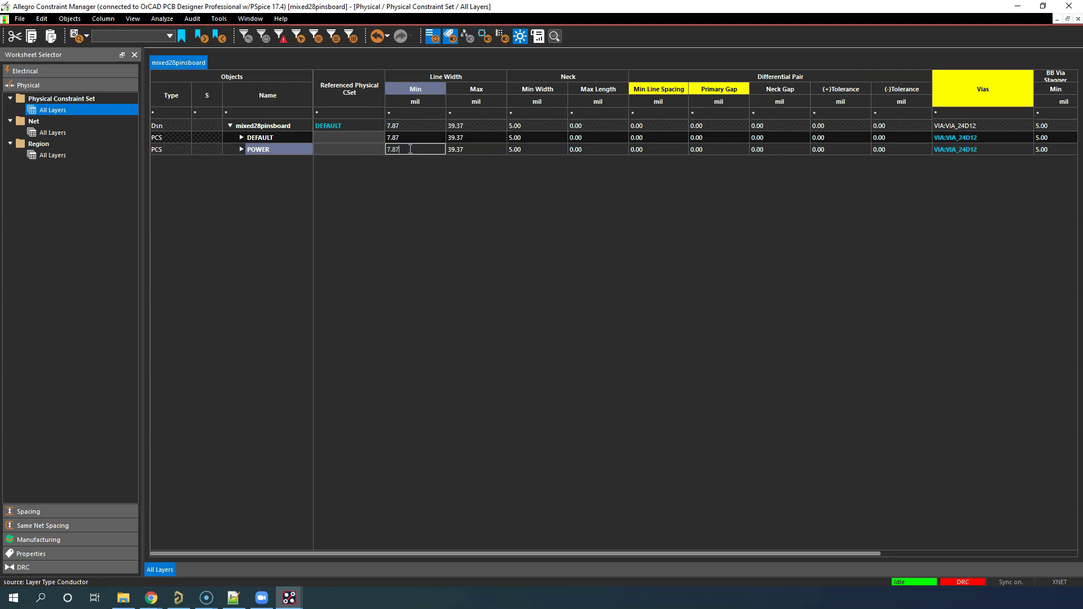
{"action": "double_click", "coordinate": [412, 149]}
{"action": "type", "text": "15"}
{"action": "key", "text": "Tab"}
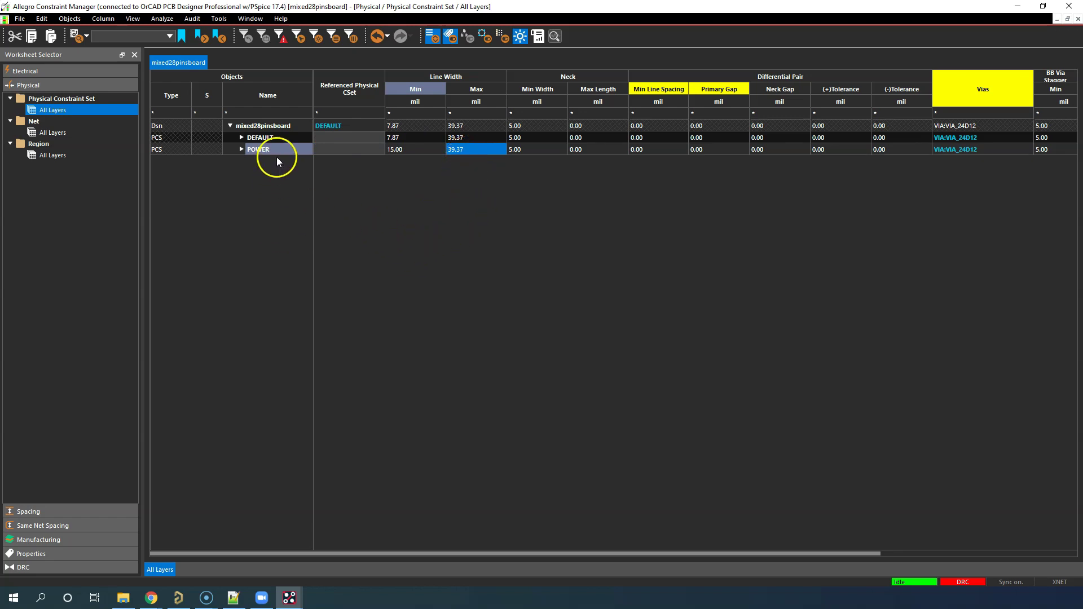
Assign the POWER Physical CSet to the +5V/3V3_328P_AVCC net and look through the rest of the net list
{"action": "left_click", "coordinate": [77, 137]}
{"action": "left_click", "coordinate": [380, 208]}
{"action": "left_click", "coordinate": [381, 209]}
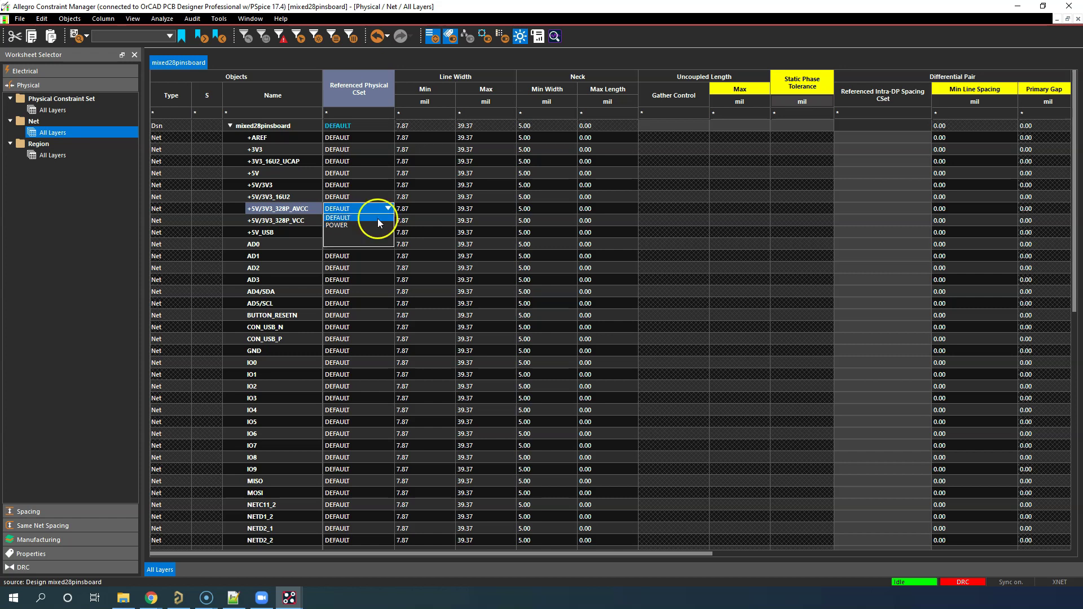
{"action": "left_click", "coordinate": [370, 224]}
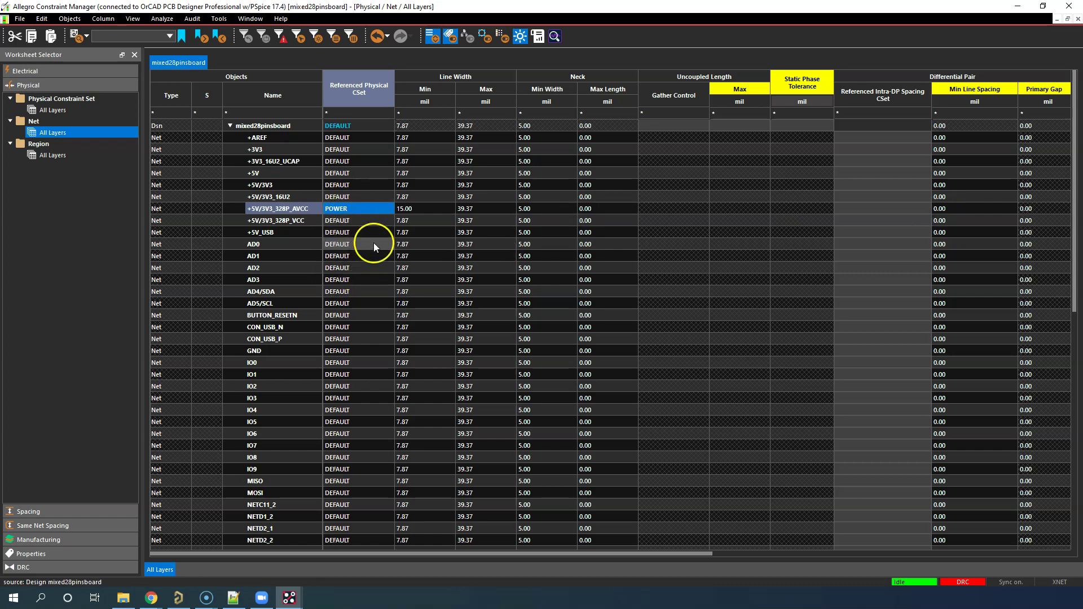
{"action": "scroll", "coordinate": [374, 245], "scroll_direction": "down", "scroll_amount": 9}
{"action": "scroll", "coordinate": [380, 346], "scroll_direction": "down", "scroll_amount": 3}
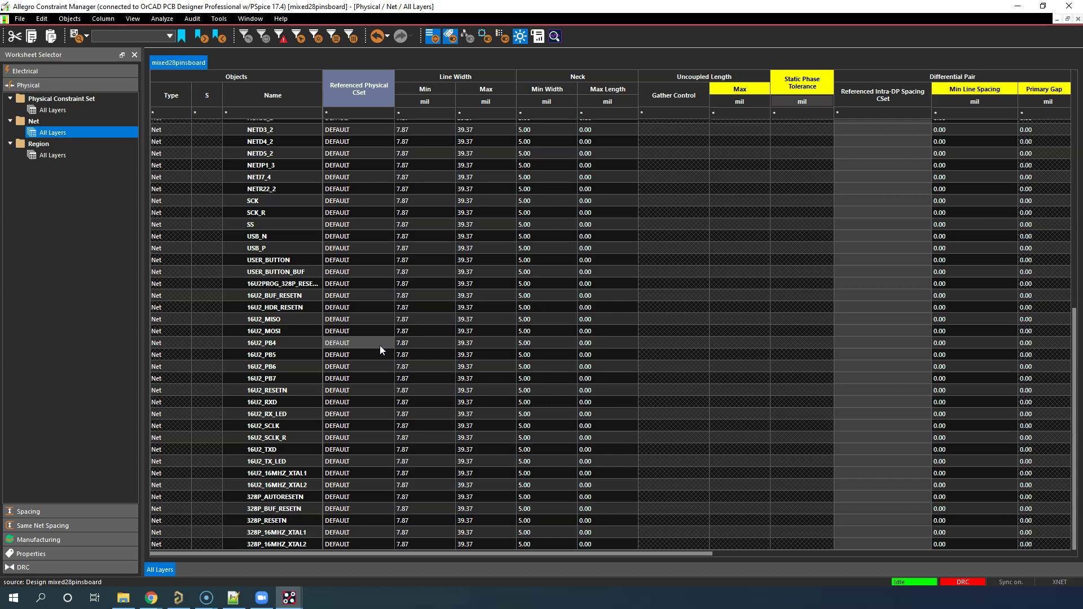
{"action": "scroll", "coordinate": [381, 345], "scroll_direction": "up", "scroll_amount": 10}
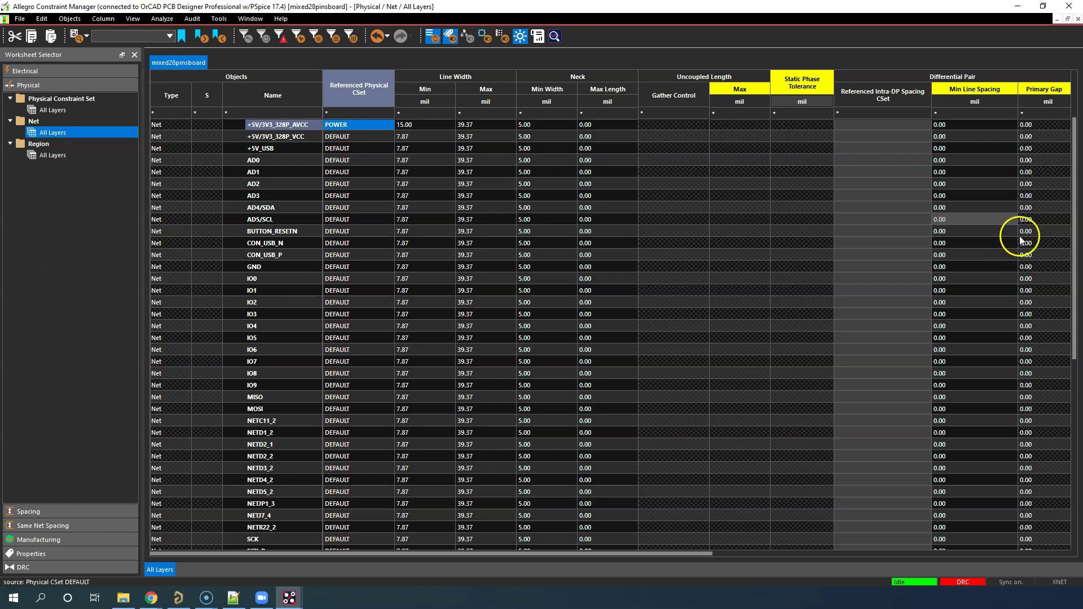
Close the Constraint Manager, return to the OrCAD PCB Designer board, and start the DesignTrue DFM Wizard
{"action": "left_click", "coordinate": [1066, 6]}
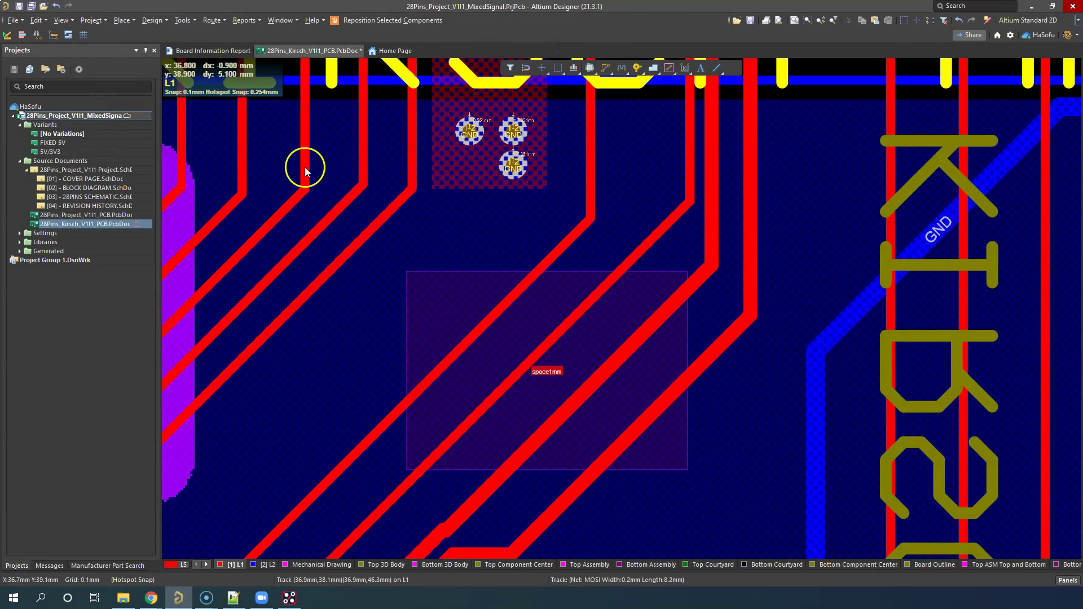
{"action": "left_click", "coordinate": [289, 597]}
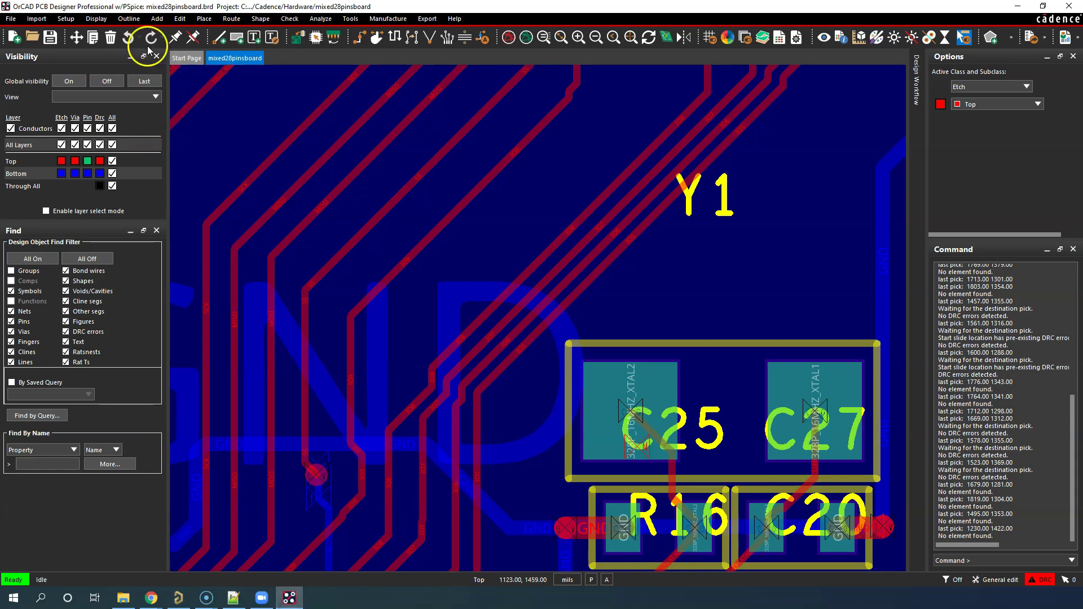
{"action": "double_click", "coordinate": [71, 6]}
{"action": "double_click", "coordinate": [218, 7]}
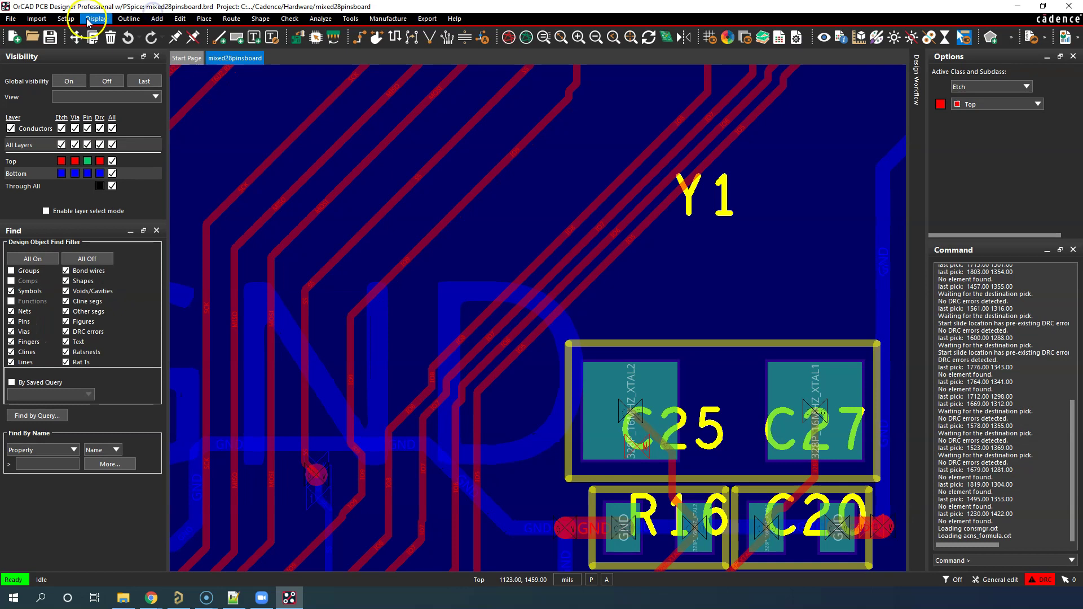
{"action": "left_click", "coordinate": [66, 19]}
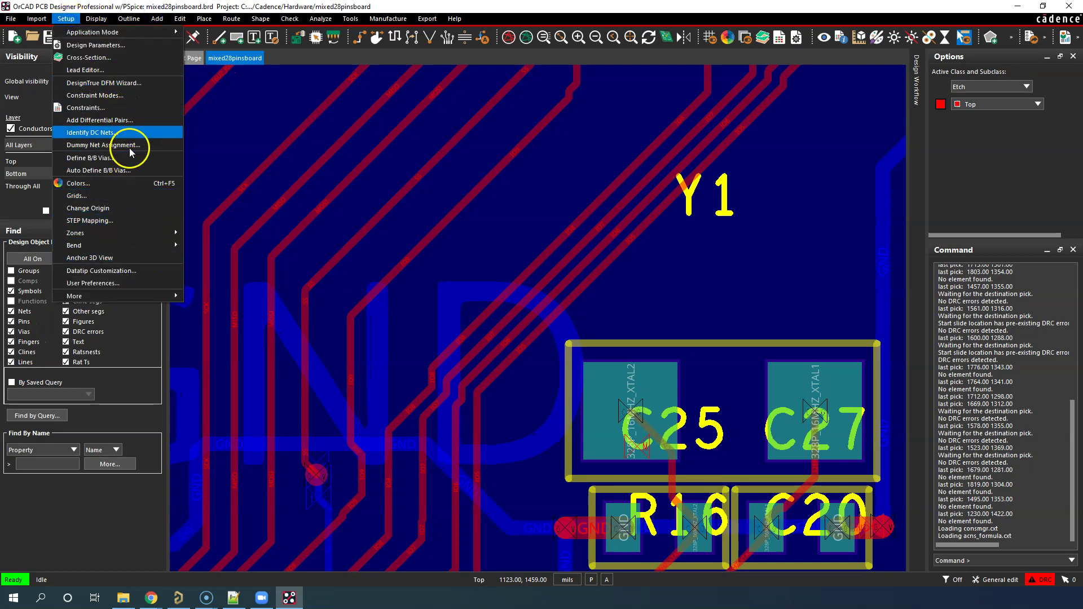
{"action": "left_click", "coordinate": [127, 87]}
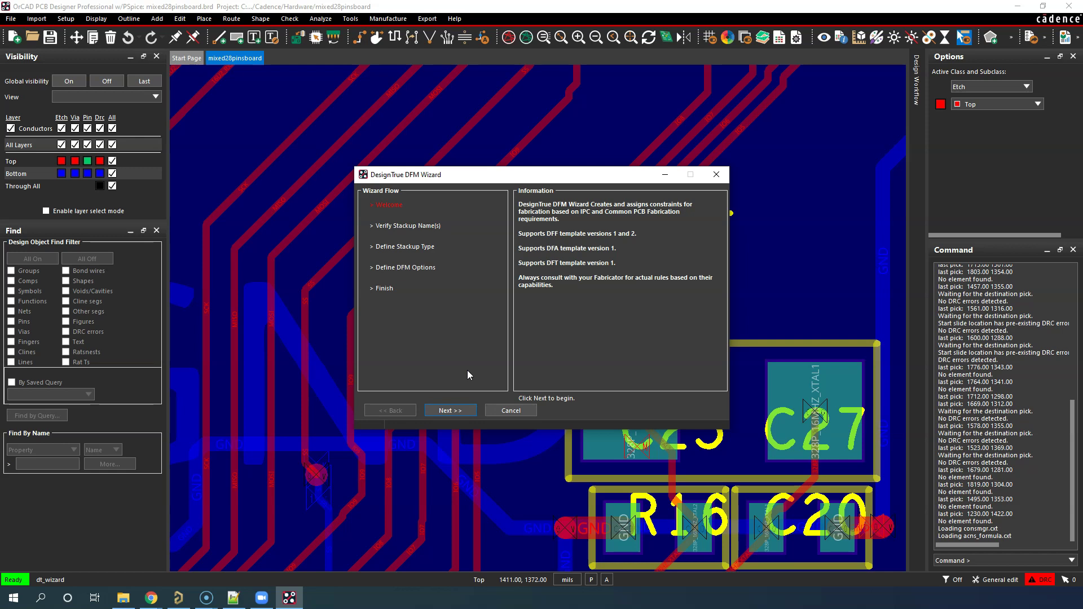
Generate DFM rules for a Rigid stackup using the Cadence default fabrication, assembly and test rule templates
{"action": "left_click", "coordinate": [448, 410]}
{"action": "left_click", "coordinate": [448, 411]}
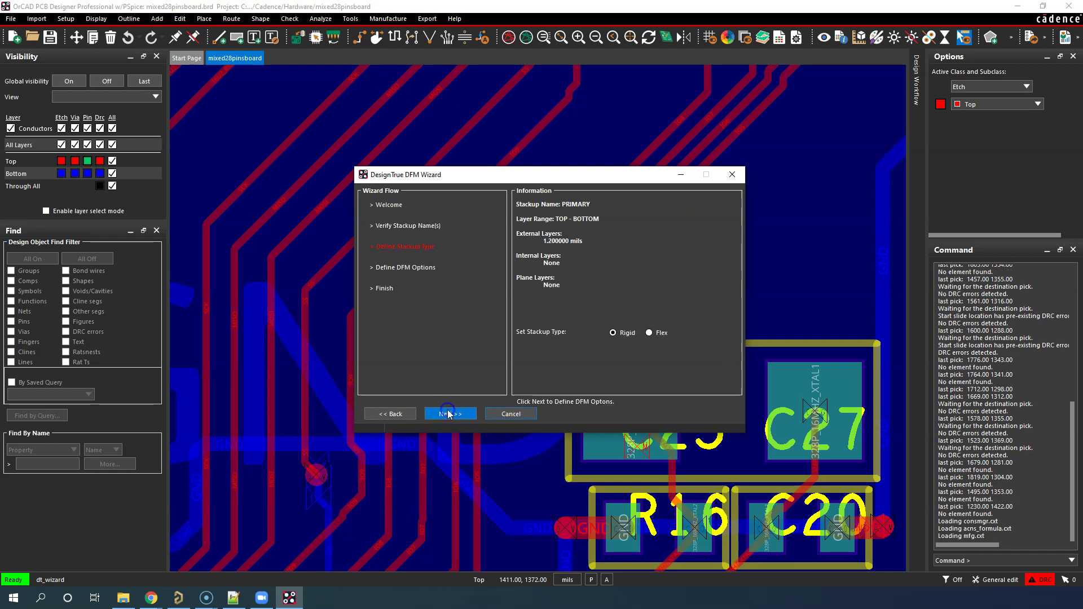
{"action": "left_click", "coordinate": [449, 410]}
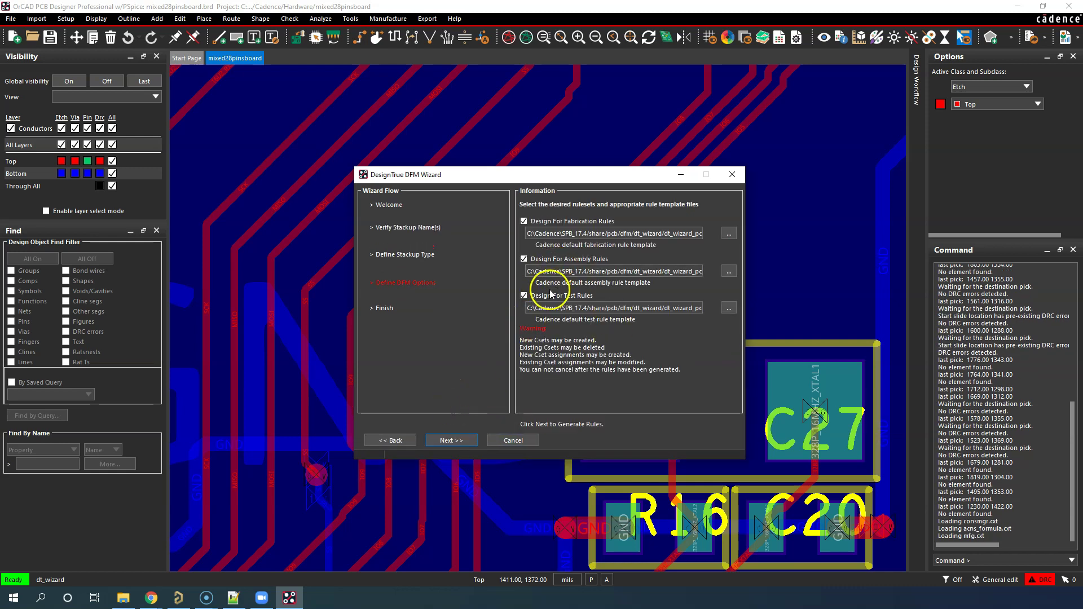
{"action": "left_click", "coordinate": [456, 440]}
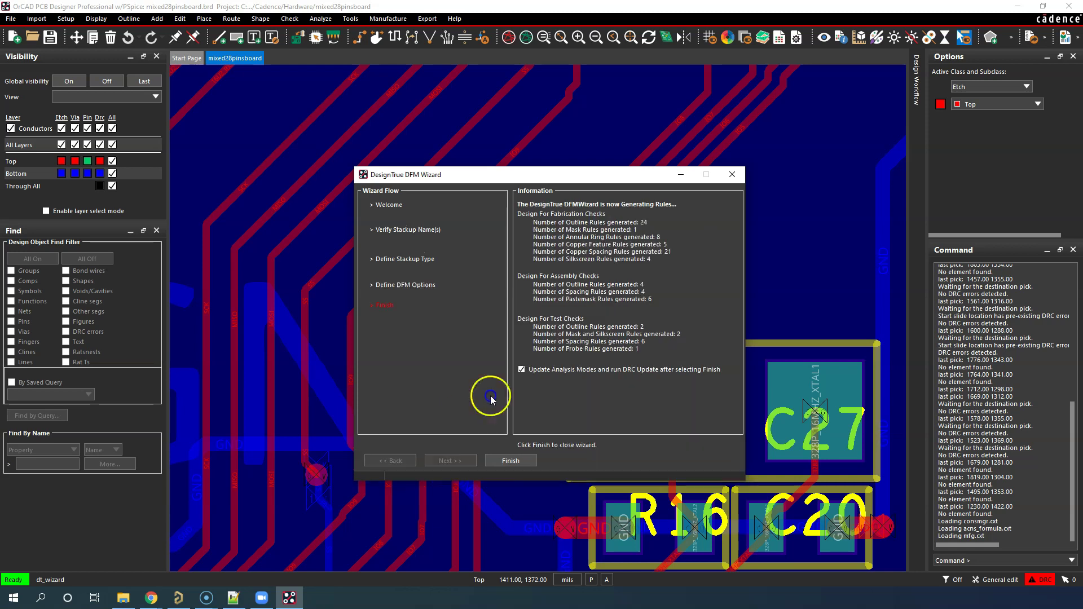
Finish the DFM Wizard with its analysis mode and DRC update, and open the Constraint Manager to check the generated fabrication outline rules
{"action": "left_click", "coordinate": [512, 462]}
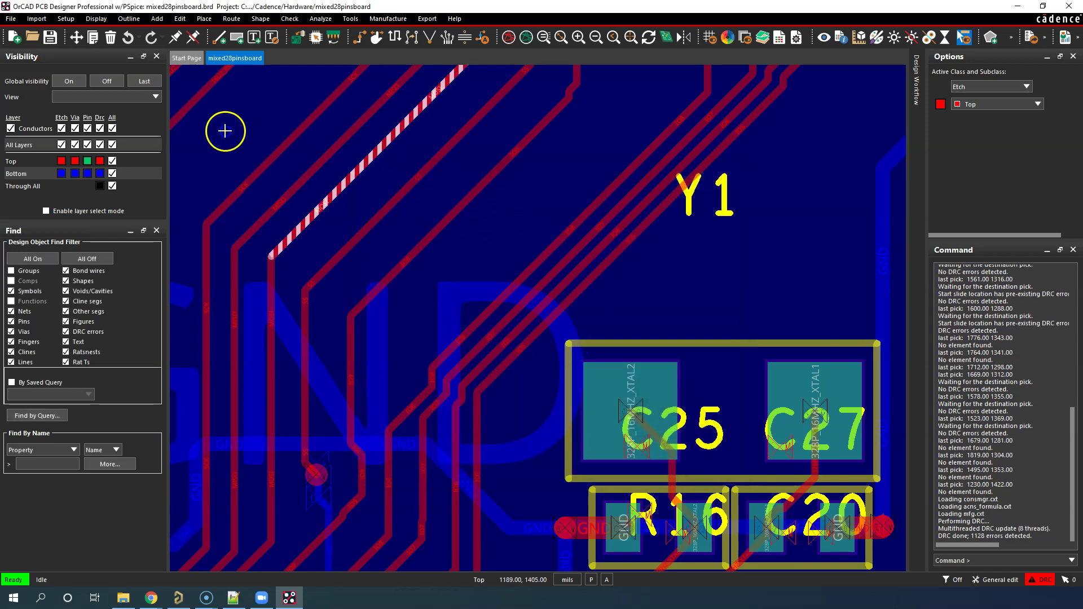
{"action": "left_click", "coordinate": [74, 21]}
{"action": "left_click", "coordinate": [90, 96]}
{"action": "left_click", "coordinate": [1016, 6]}
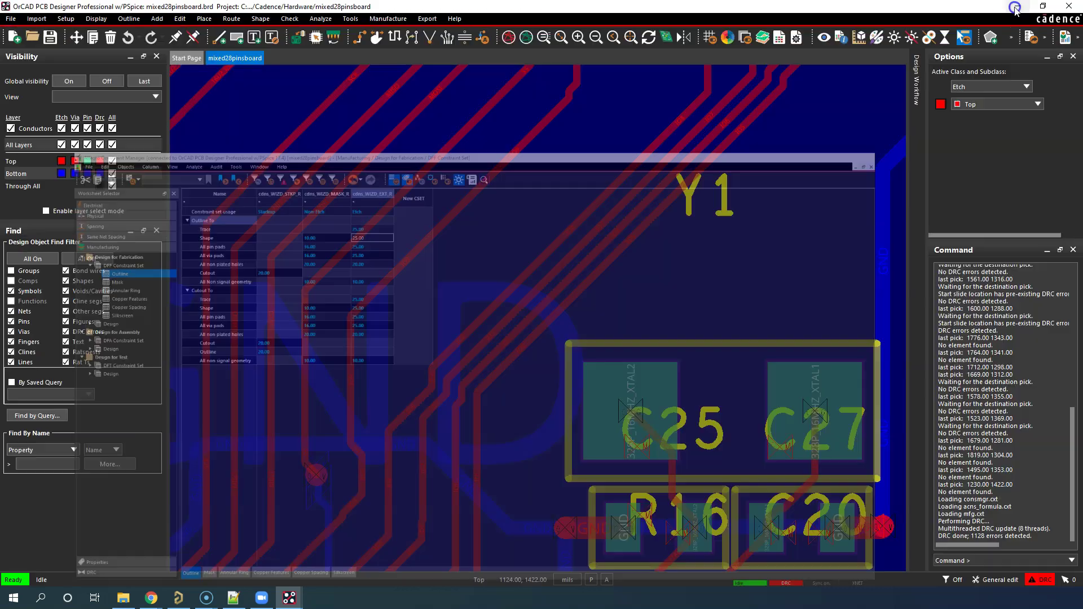
Rerun the DRC update on the board and inspect the DRC markers around U3, C6 and the Y1 area
{"action": "scroll", "coordinate": [663, 217], "scroll_direction": "down", "scroll_amount": 3}
{"action": "scroll", "coordinate": [662, 217], "scroll_direction": "up", "scroll_amount": 3}
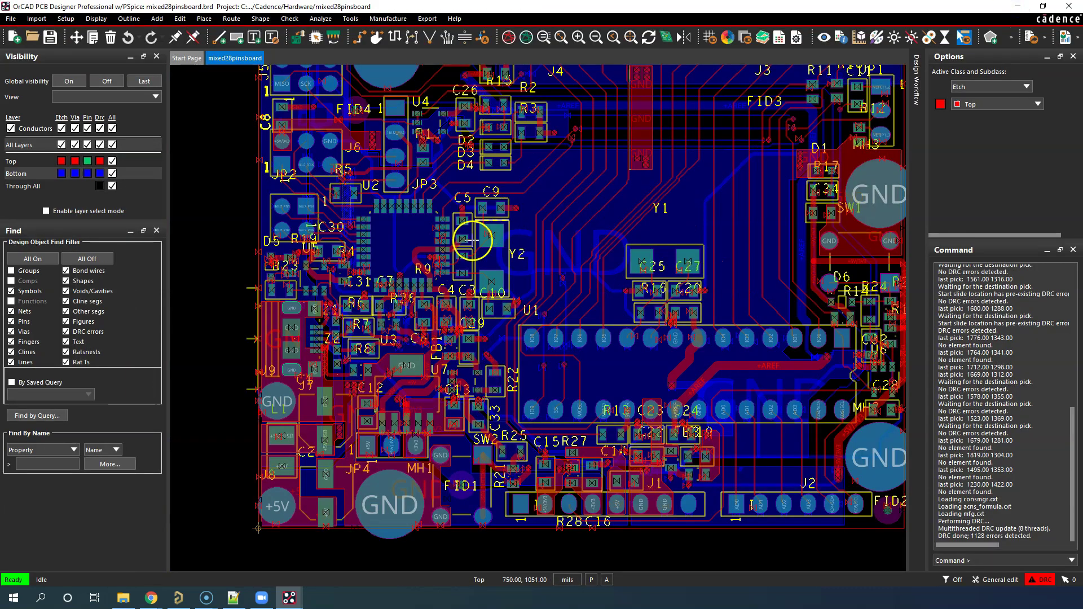
{"action": "left_click", "coordinate": [1037, 576]}
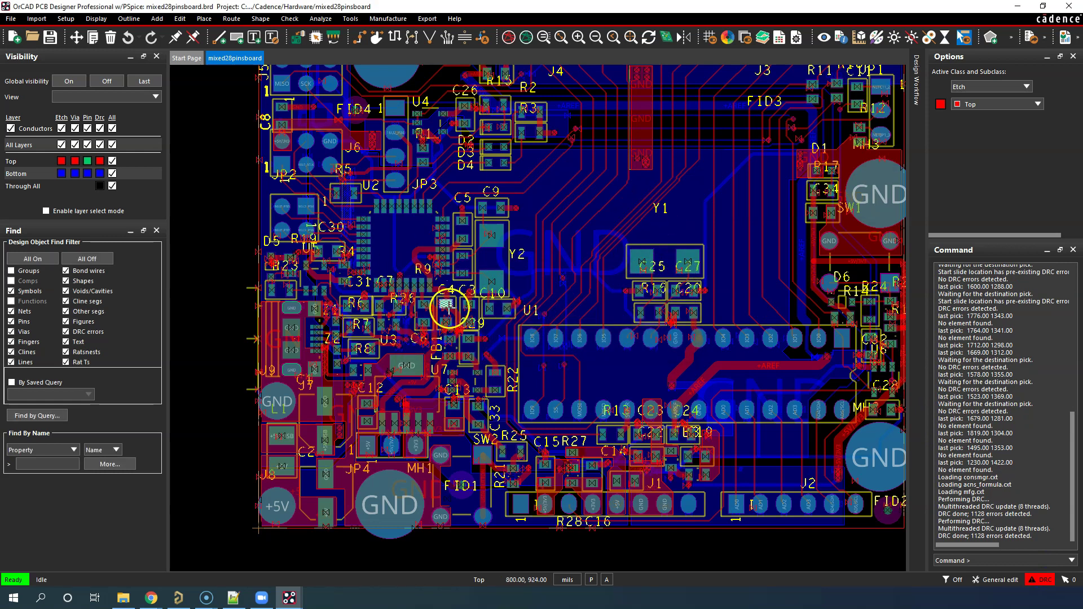
{"action": "scroll", "coordinate": [416, 363], "scroll_direction": "up", "scroll_amount": 3}
{"action": "scroll", "coordinate": [434, 277], "scroll_direction": "up", "scroll_amount": 2}
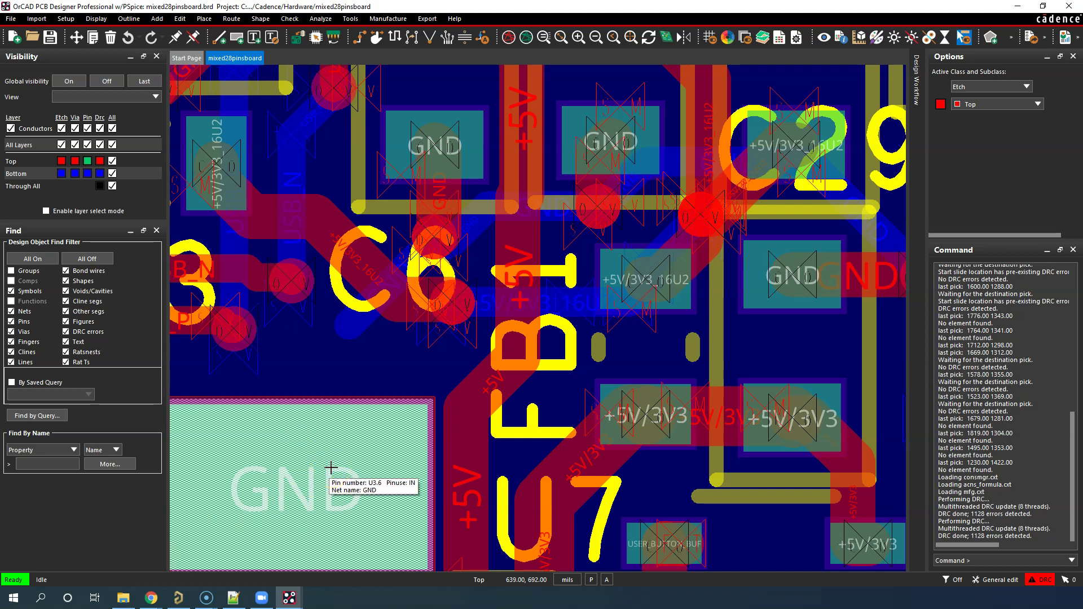
{"action": "scroll", "coordinate": [395, 410], "scroll_direction": "down", "scroll_amount": 2}
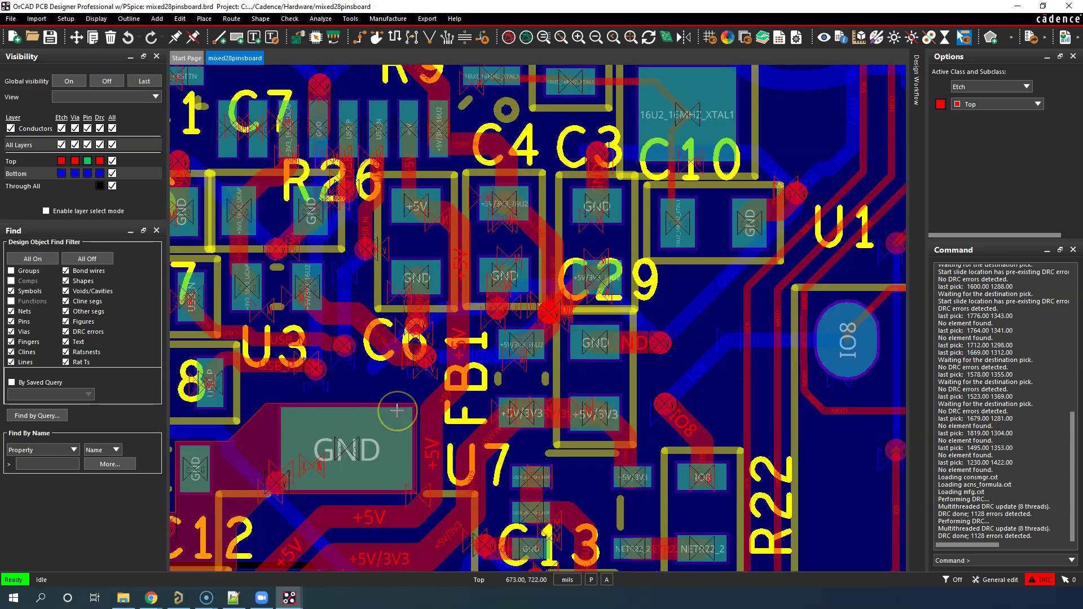
{"action": "scroll", "coordinate": [396, 410], "scroll_direction": "down", "scroll_amount": 1}
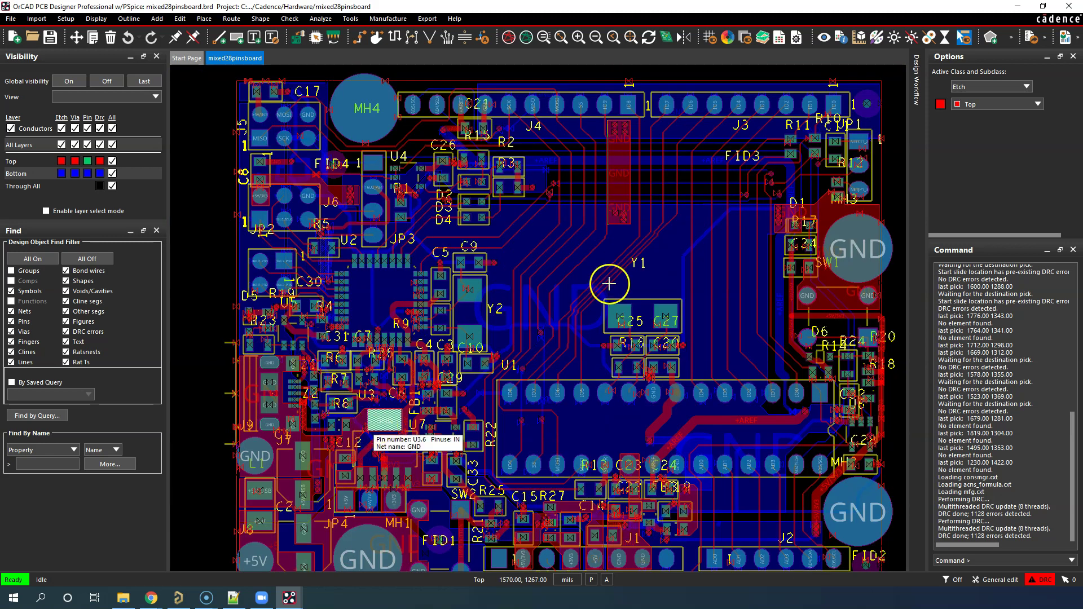
{"action": "scroll", "coordinate": [660, 234], "scroll_direction": "up", "scroll_amount": 2}
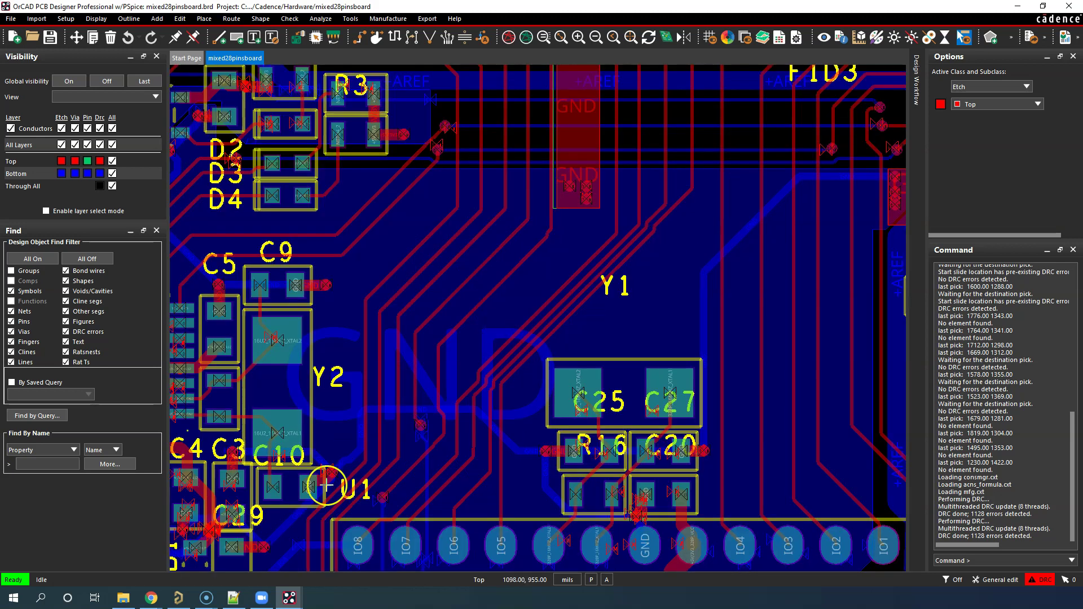
Return to the Constraint Manager and review the Outline, Mask, Annular Ring and Copper Features rules of the DFF Constraint Set
{"action": "mouse_move", "coordinate": [290, 598]}
{"action": "left_click", "coordinate": [329, 550]}
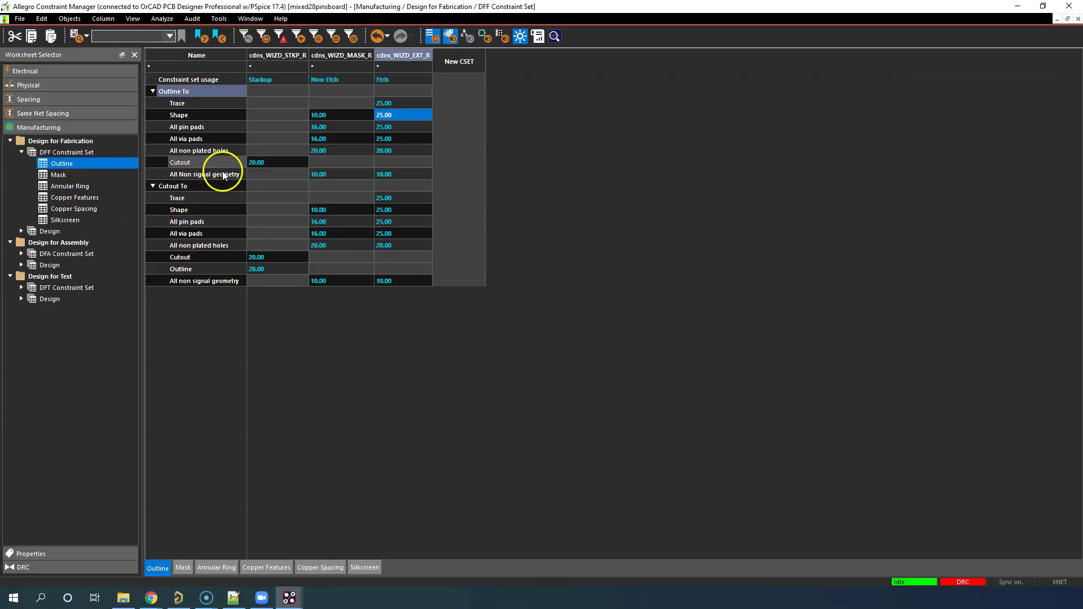
{"action": "left_click", "coordinate": [77, 175]}
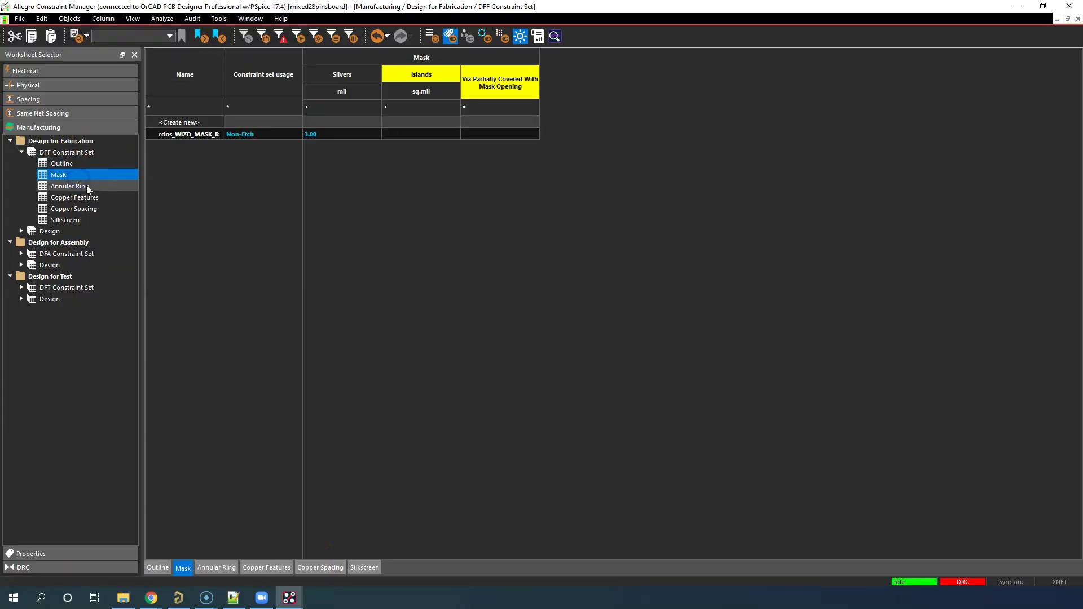
{"action": "left_click", "coordinate": [87, 186]}
{"action": "left_click", "coordinate": [93, 199]}
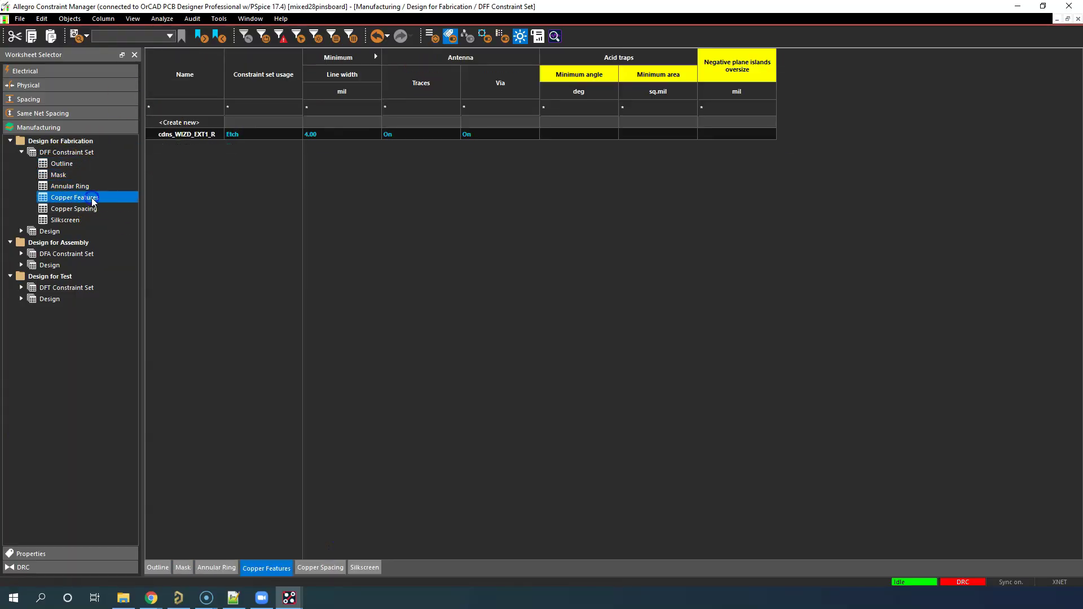
Review the DFF Copper Spacing rules, expanding the Trace to, Shape to and pad spacing groups
{"action": "left_click", "coordinate": [88, 210]}
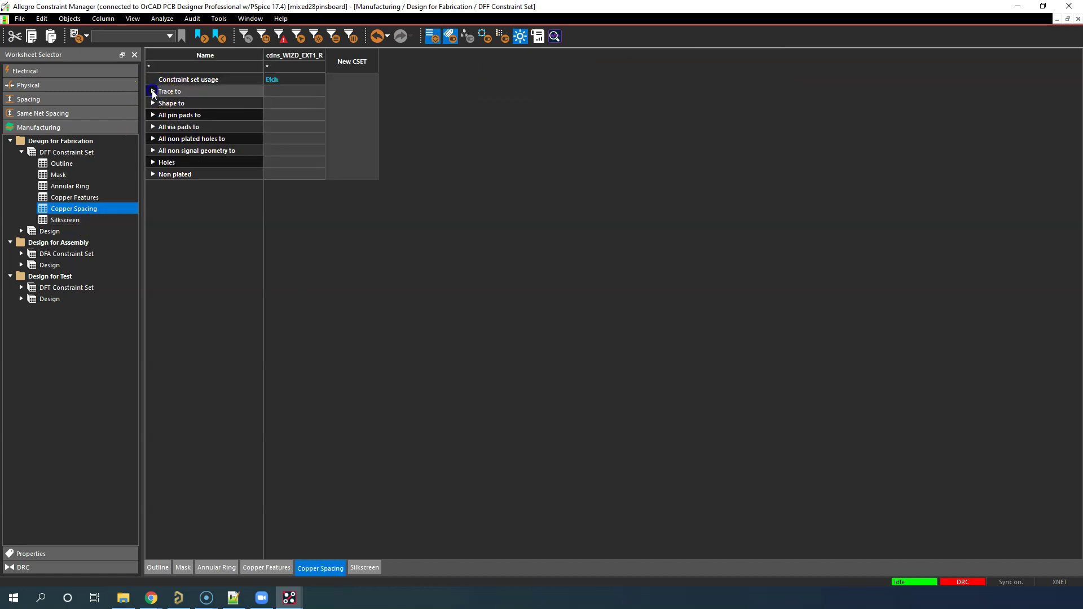
{"action": "left_click", "coordinate": [152, 91]}
{"action": "left_click", "coordinate": [153, 187]}
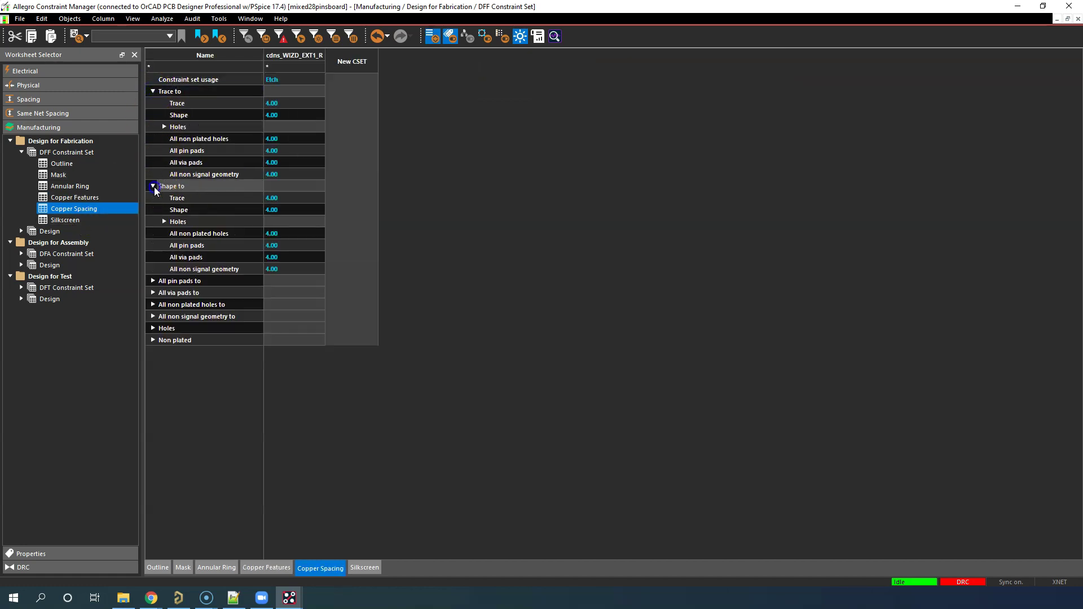
{"action": "left_click", "coordinate": [153, 281]}
{"action": "left_click", "coordinate": [152, 364]}
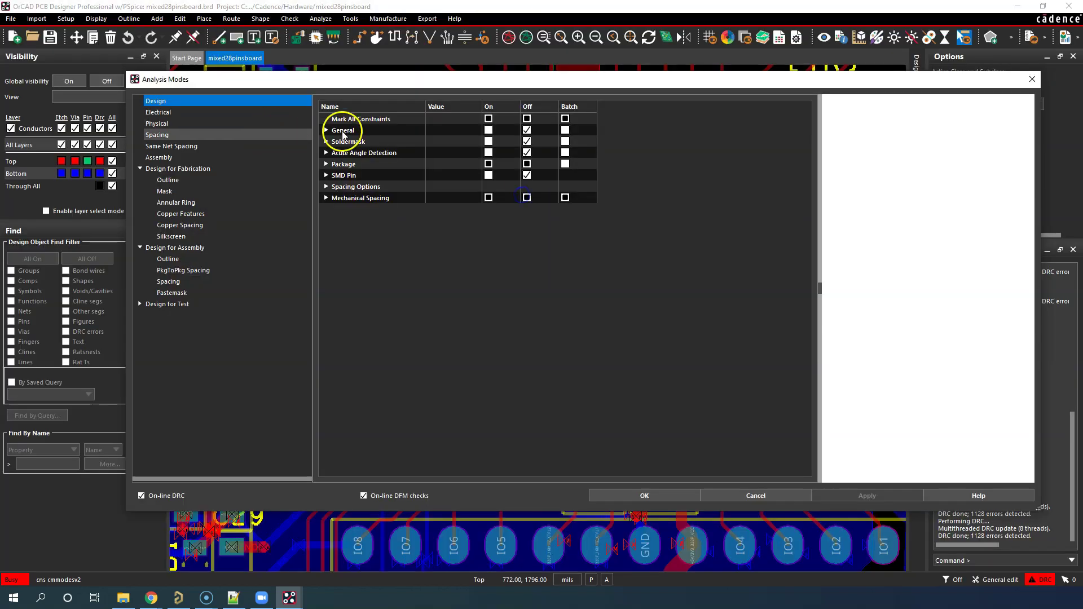
Look through the Analysis Modes, viewing the General design checks and the package to package spacing help, and close the dialog
{"action": "left_click", "coordinate": [361, 130]}
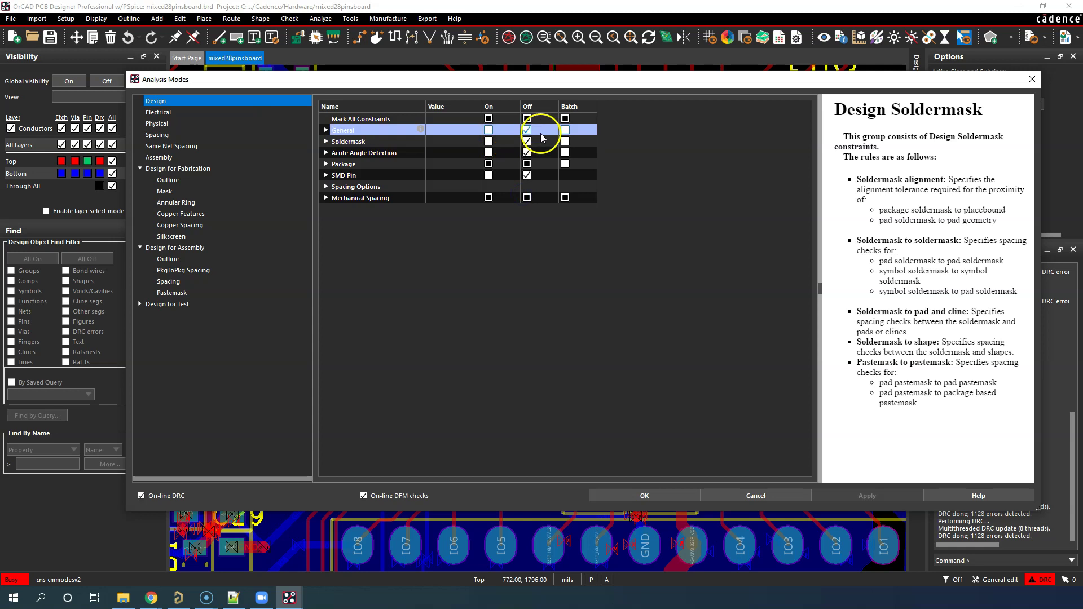
{"action": "left_click", "coordinate": [326, 131]}
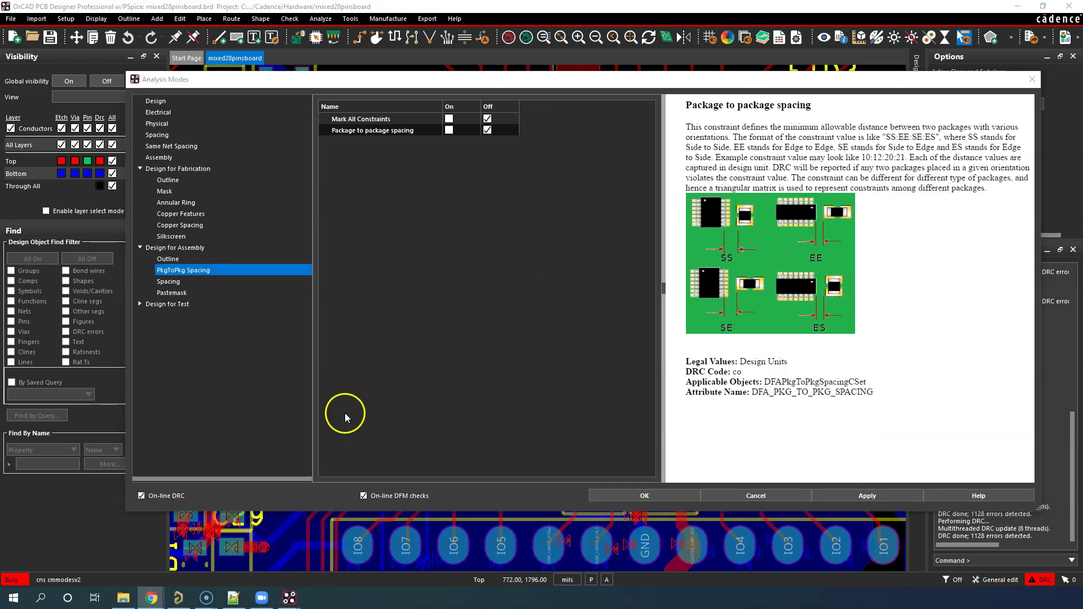
{"action": "left_click", "coordinate": [558, 221]}
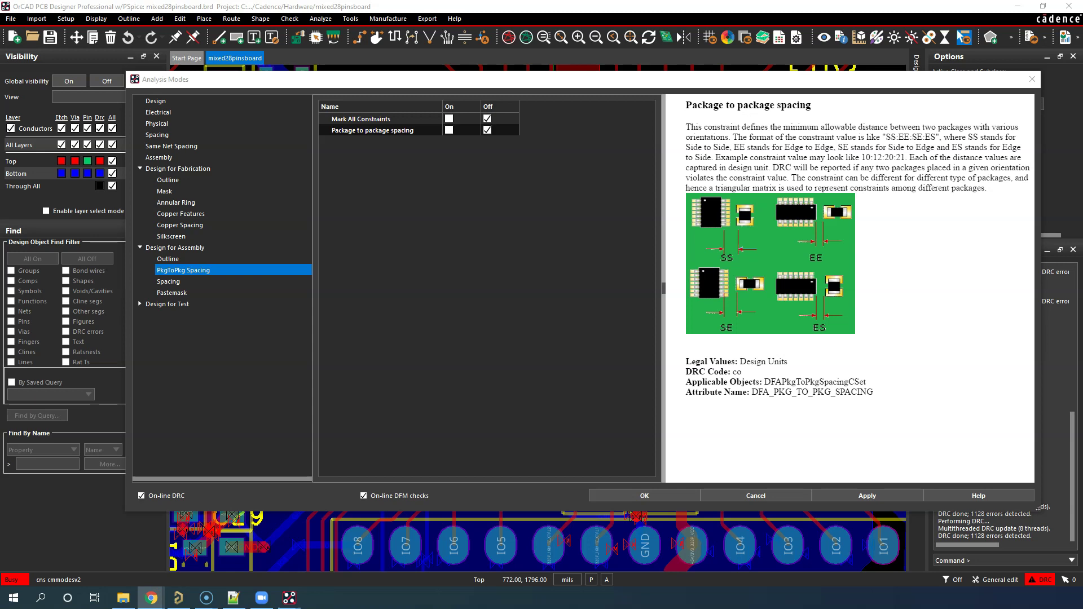
{"action": "left_click", "coordinate": [1033, 79]}
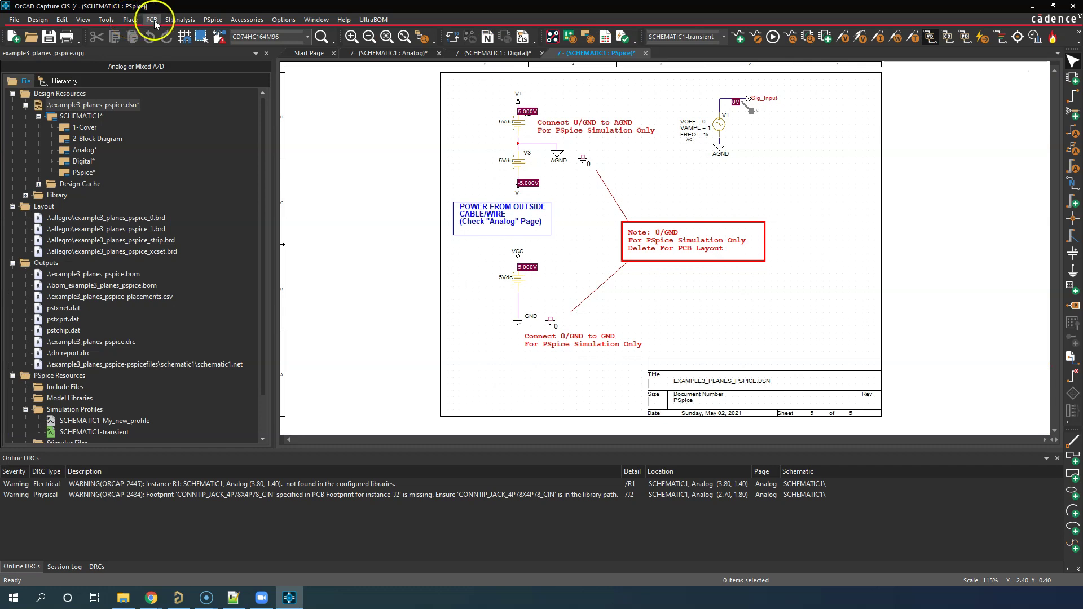
Open the Constraint Manager for the example3_planes_pspice design from OrCAD Capture, accepting the enable notice
{"action": "left_click", "coordinate": [156, 23]}
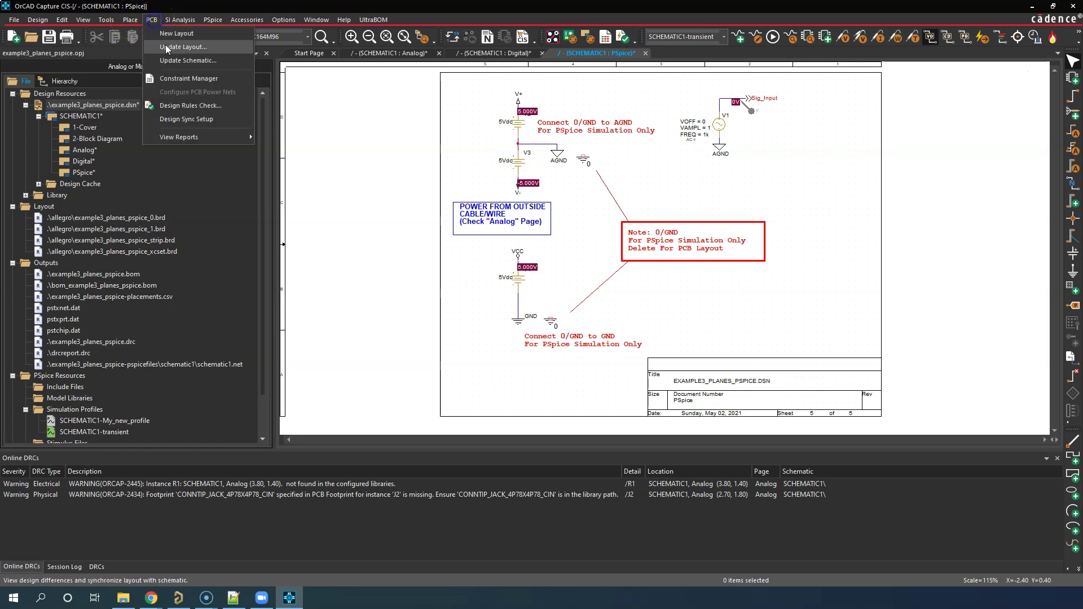
{"action": "left_click", "coordinate": [189, 79]}
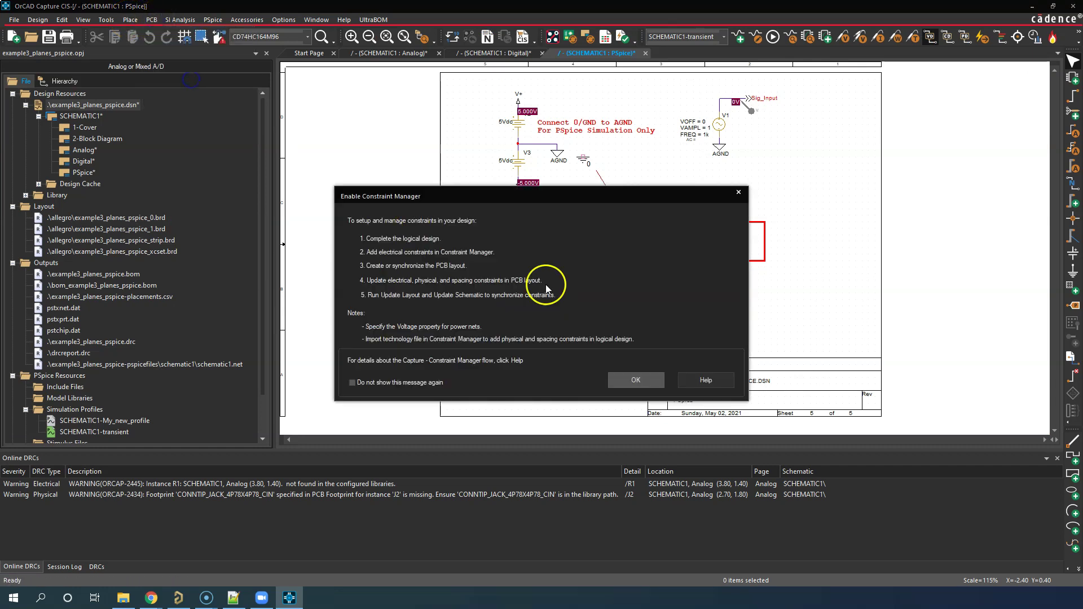
{"action": "left_click", "coordinate": [631, 380]}
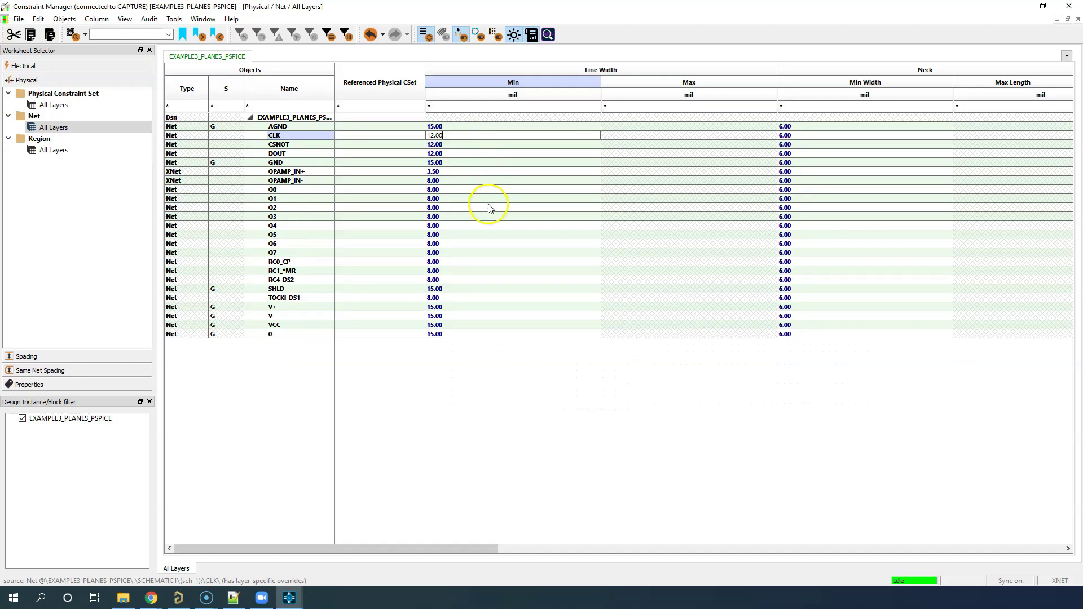
Review the nets' minimum line widths and set the RC0_CP net's minimum line width to 15 mil
{"action": "double_click", "coordinate": [486, 207]}
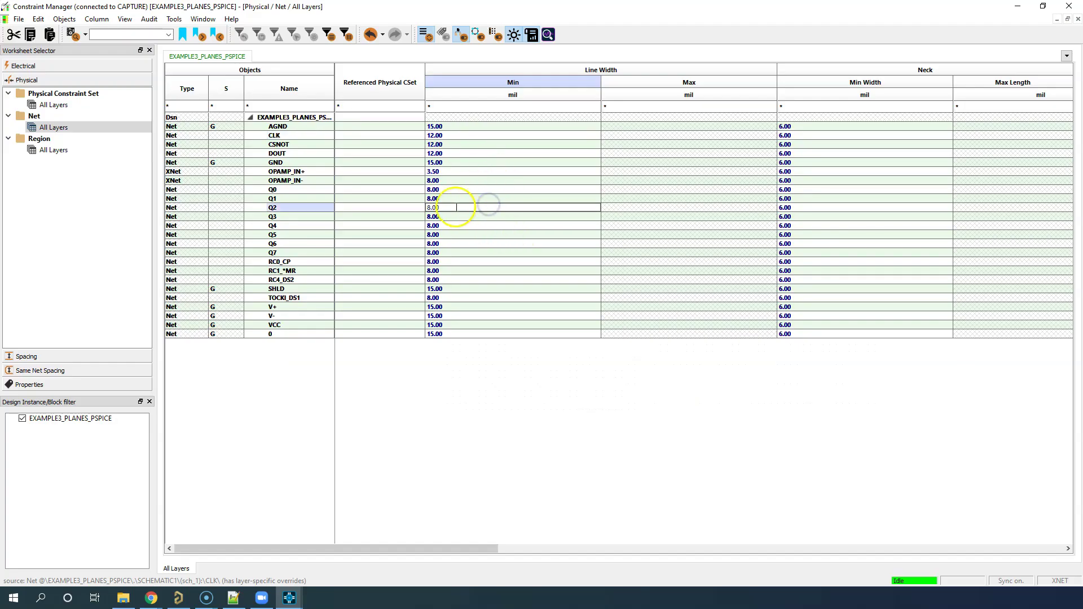
{"action": "left_click", "coordinate": [464, 126]}
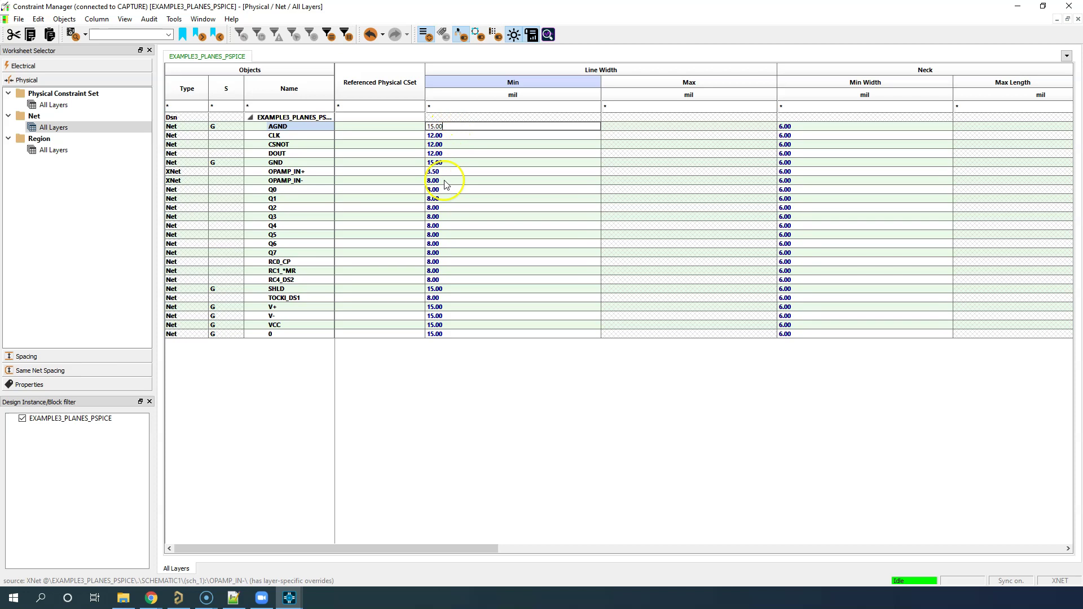
{"action": "left_click", "coordinate": [448, 261]}
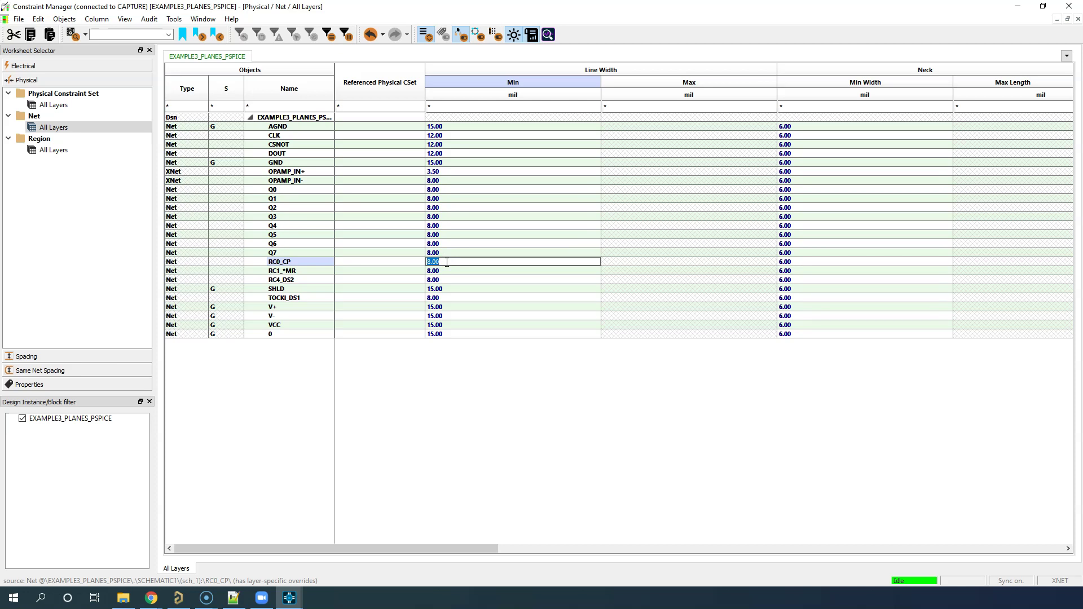
{"action": "type", "text": "15"}
{"action": "key", "text": "Return"}
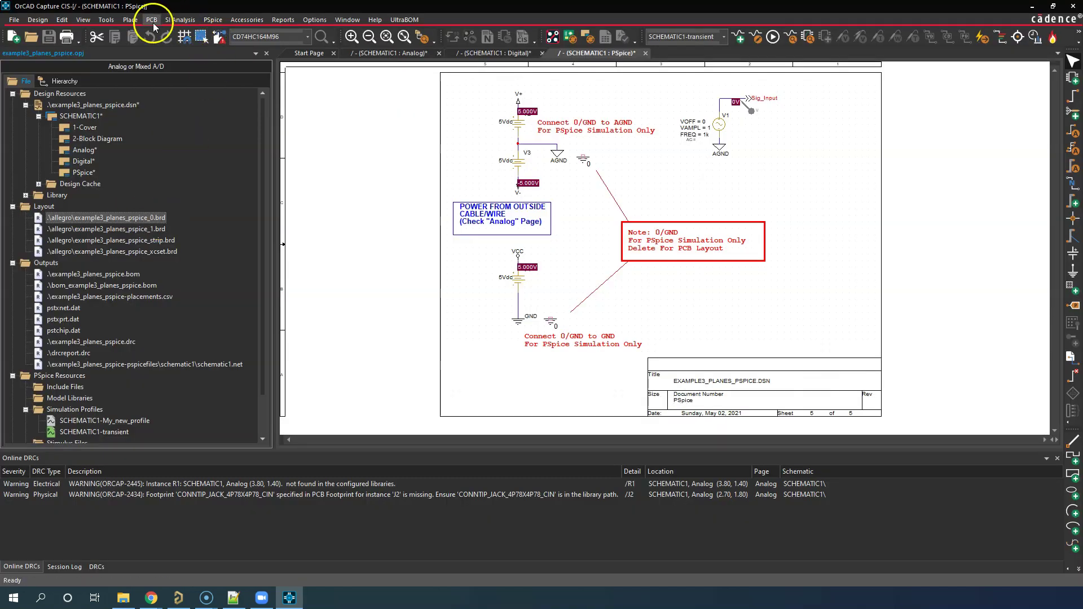
Synchronize the schematic changes to the example3_planes_pspice_0.brd layout and open it with OrCAD PCB Designer Professional w/PSpice
{"action": "left_click", "coordinate": [151, 19]}
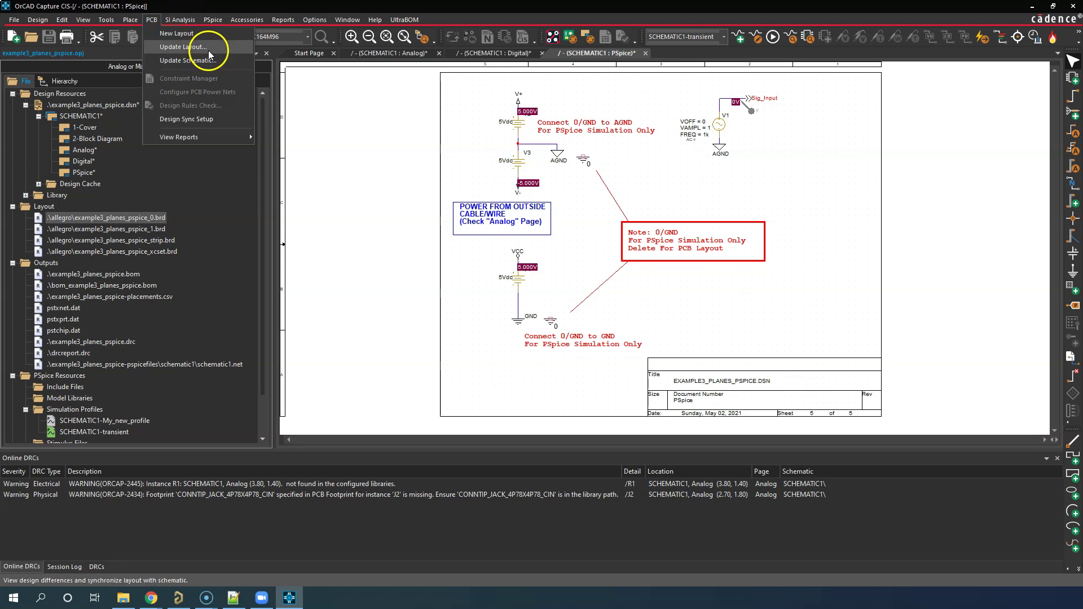
{"action": "left_click", "coordinate": [210, 47]}
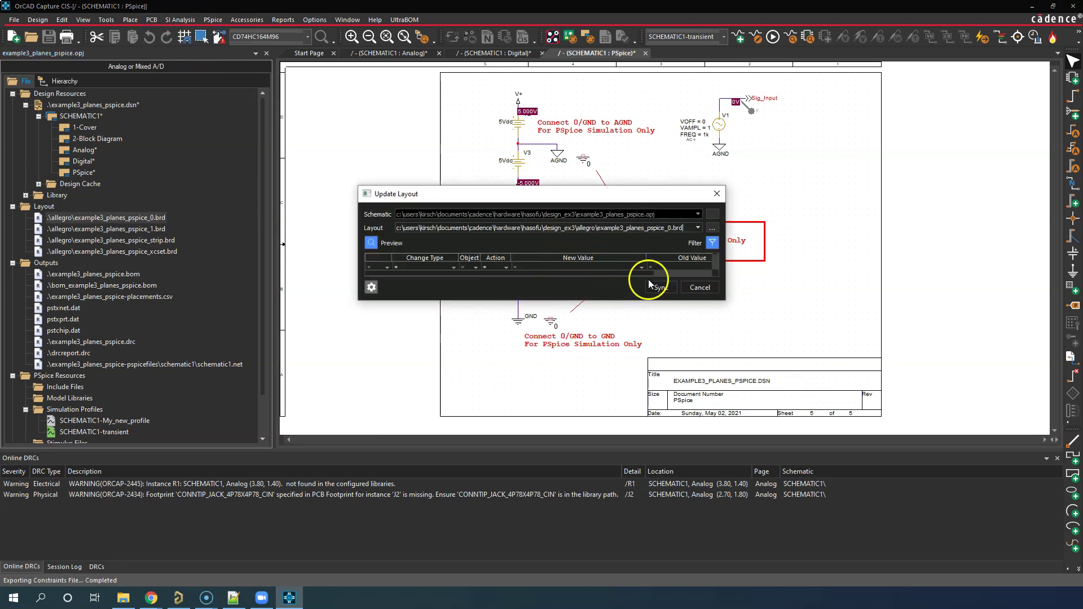
{"action": "left_click", "coordinate": [662, 287]}
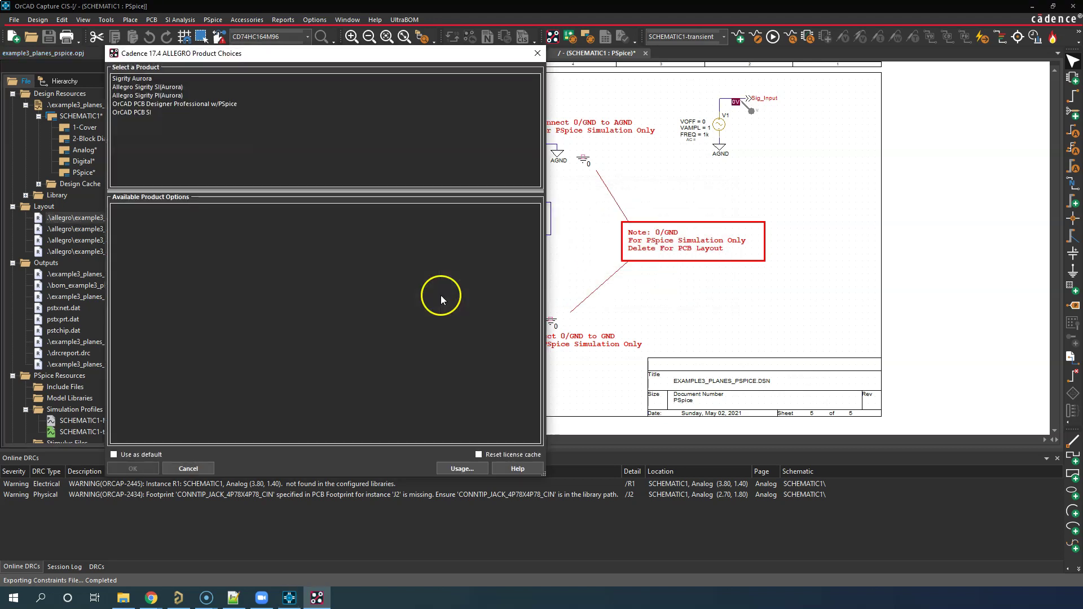
{"action": "double_click", "coordinate": [262, 104]}
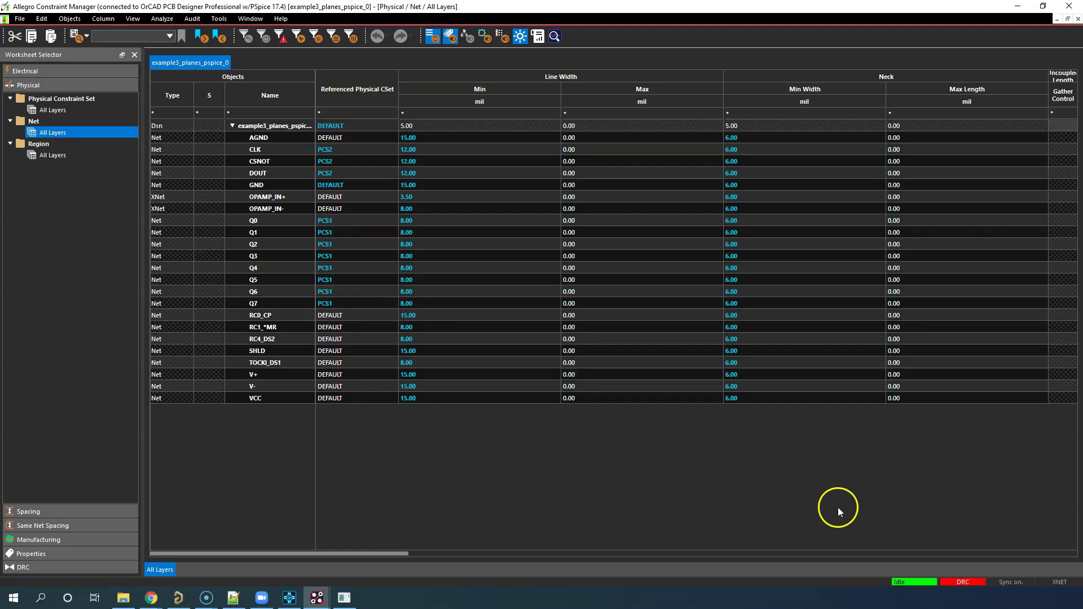
Close the layout's Constraint Manager, view the constraint difference report summary and close the report
{"action": "left_click", "coordinate": [1068, 7]}
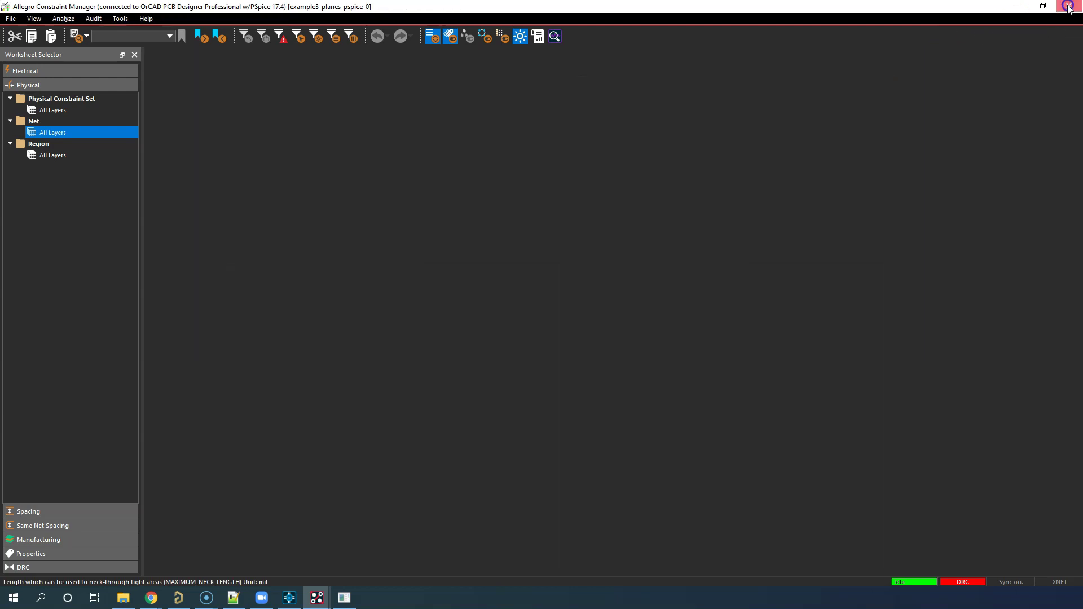
{"action": "left_click", "coordinate": [987, 139]}
{"action": "left_click", "coordinate": [524, 102]}
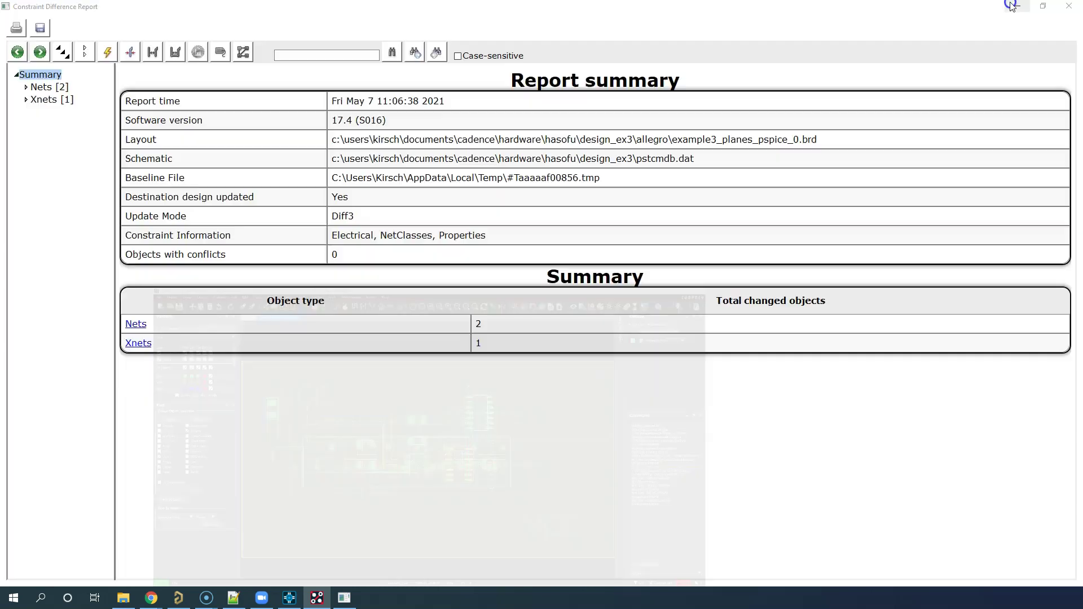
{"action": "left_click", "coordinate": [1070, 6]}
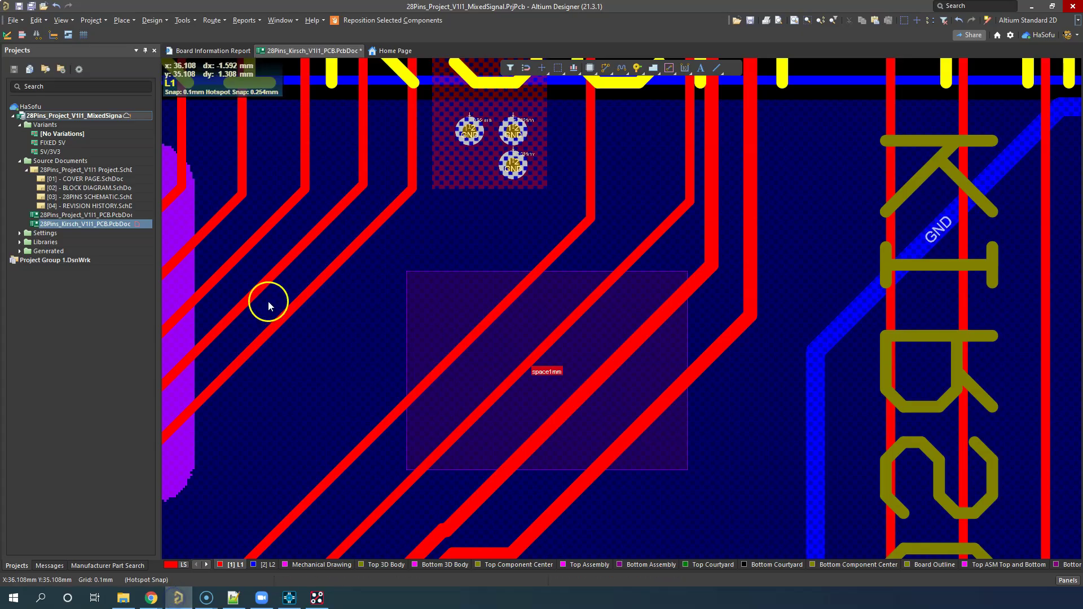
Open the PCB design rules in Altium Designer and examine the custom query scope of the Clearance_1mm rule
{"action": "key", "text": "d"}
{"action": "key", "text": "r"}
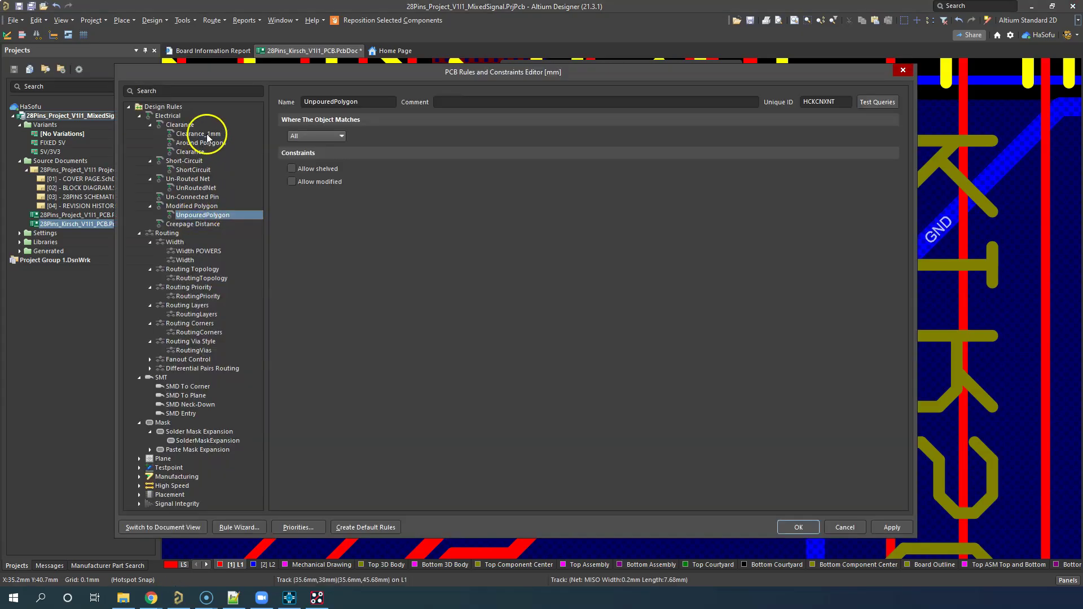
{"action": "left_click", "coordinate": [207, 134]}
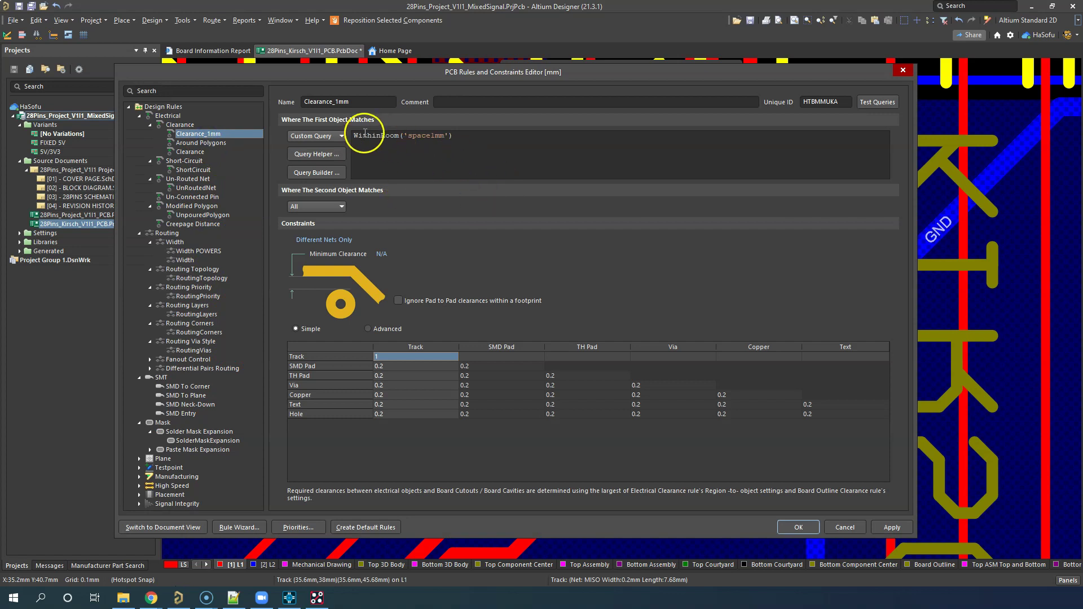
{"action": "left_click", "coordinate": [341, 136]}
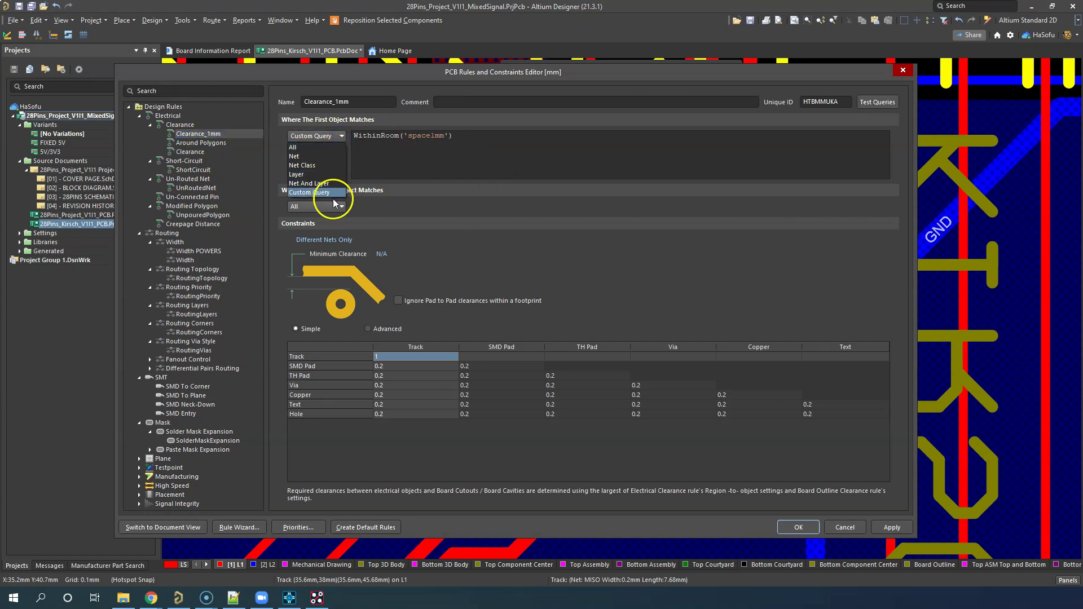
{"action": "left_click", "coordinate": [484, 141]}
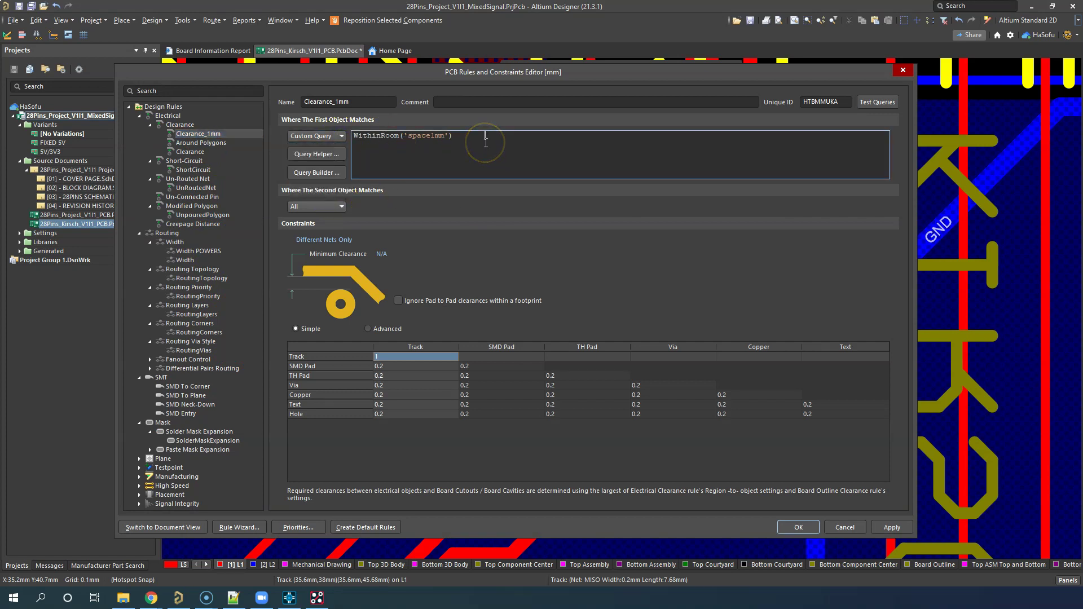
{"action": "double_click", "coordinate": [472, 136]}
{"action": "left_click", "coordinate": [484, 134]}
{"action": "left_click", "coordinate": [378, 135]}
{"action": "left_click", "coordinate": [473, 137]}
Add a new clearance rule and set its first object scope to Custom Query
{"action": "left_click", "coordinate": [183, 125]}
{"action": "right_click", "coordinate": [180, 126]}
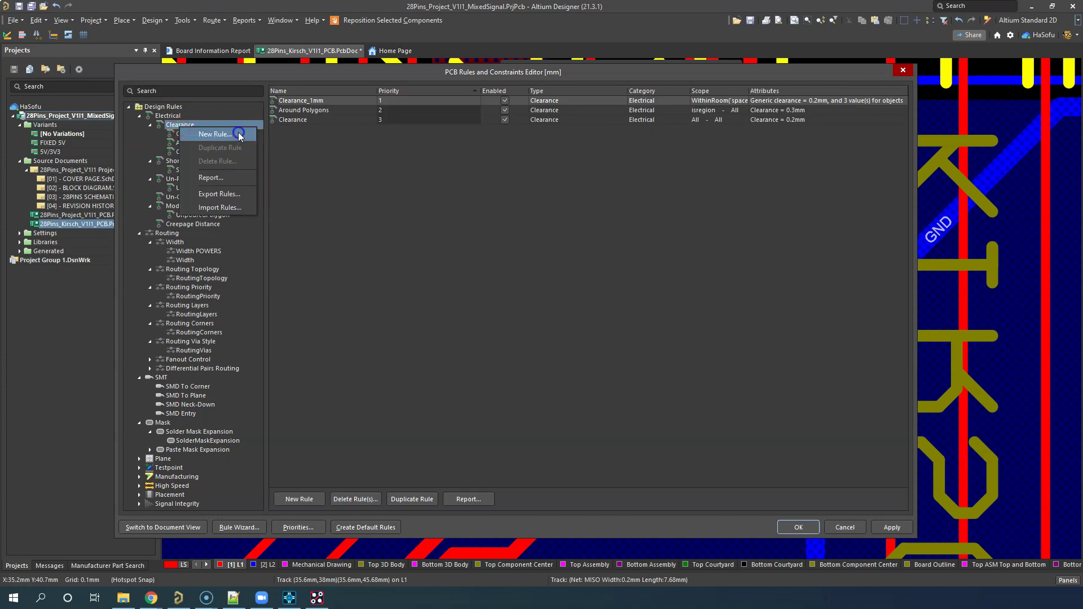
{"action": "left_click", "coordinate": [239, 134]}
{"action": "left_click", "coordinate": [193, 133]}
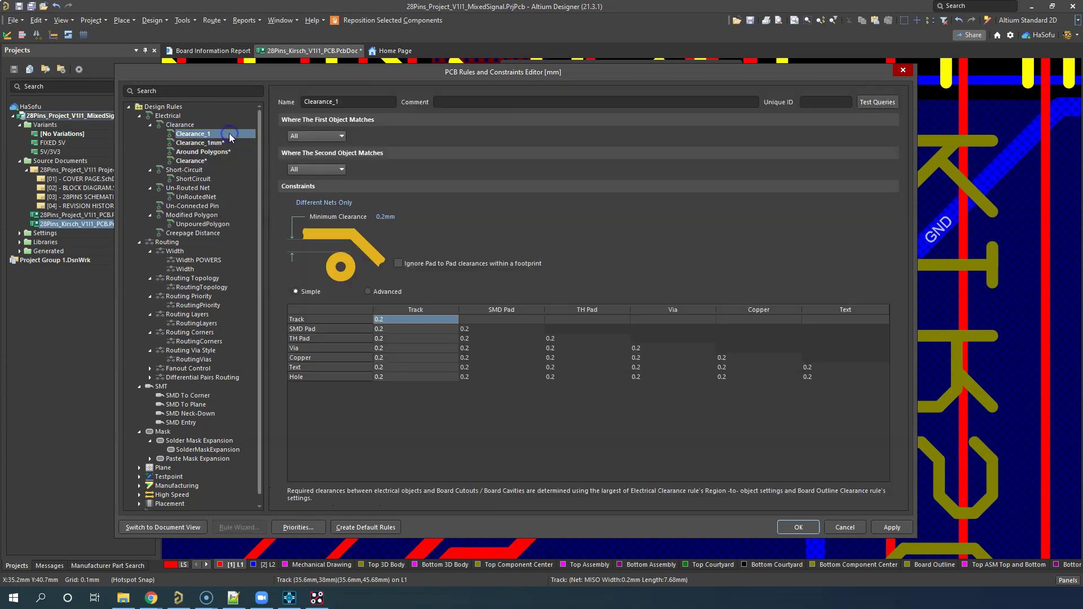
{"action": "left_click", "coordinate": [341, 135]}
{"action": "left_click", "coordinate": [339, 194]}
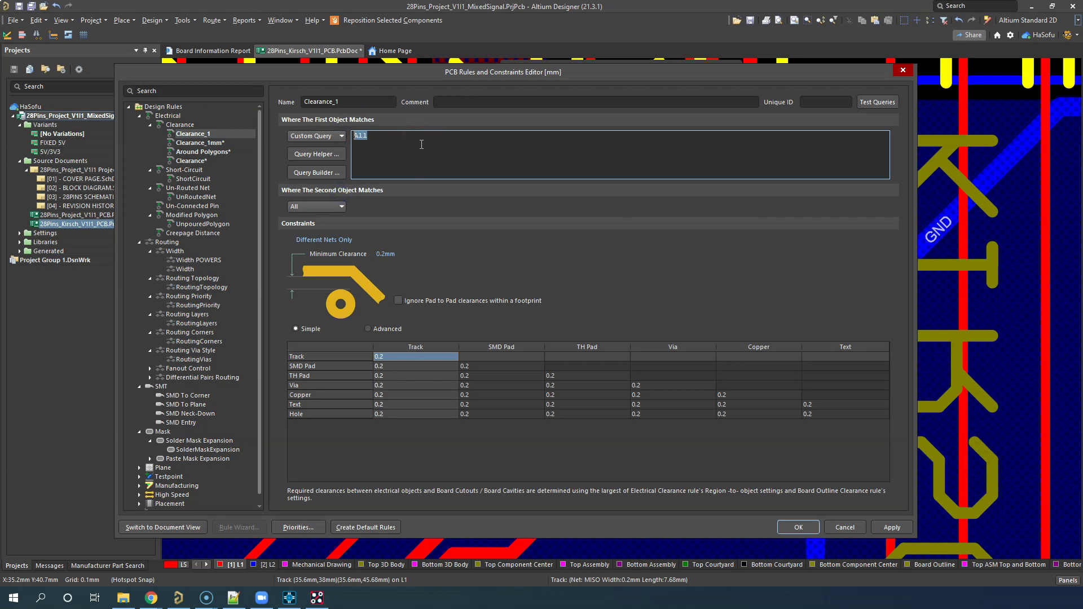
Try a first-object query that combines IsTrack AND IsPolygon for the new clearance rule
{"action": "type", "text": "ISTRAC"}
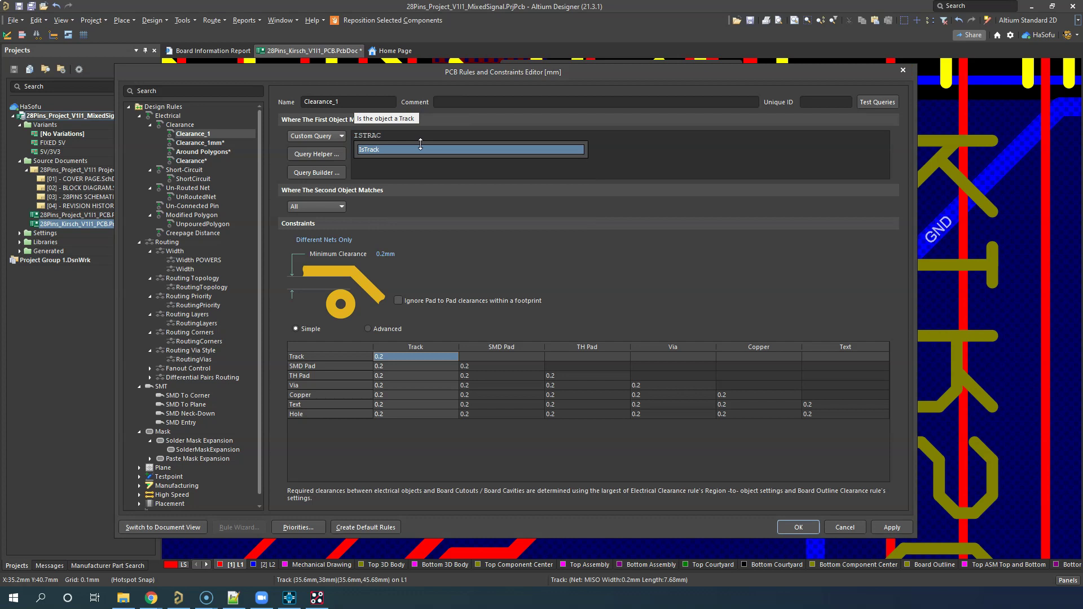
{"action": "key", "text": "Return"}
{"action": "type", "text": "("}
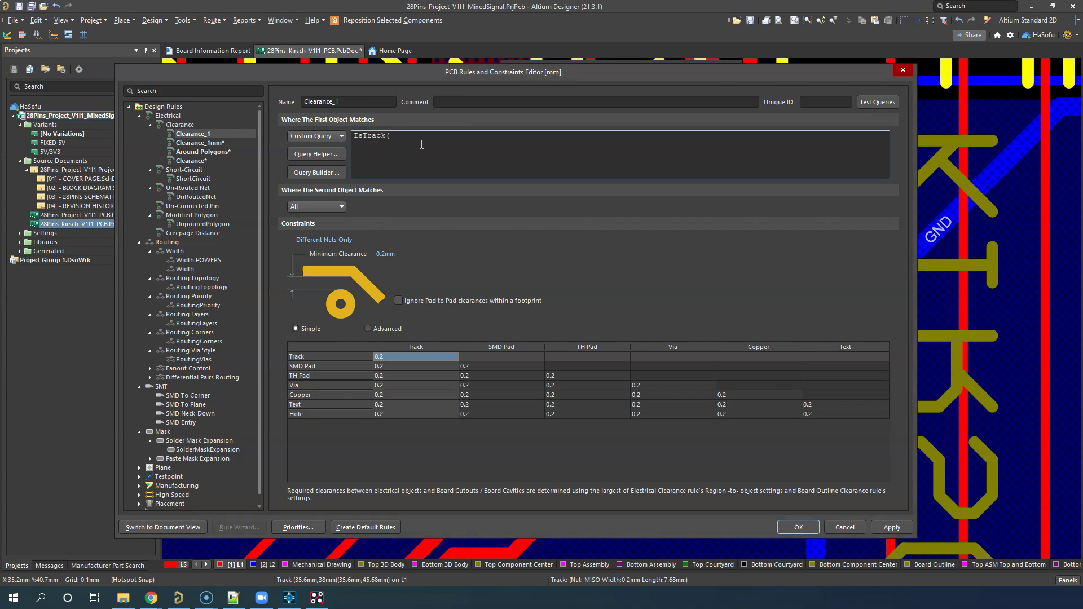
{"action": "type", "text": "'S"}
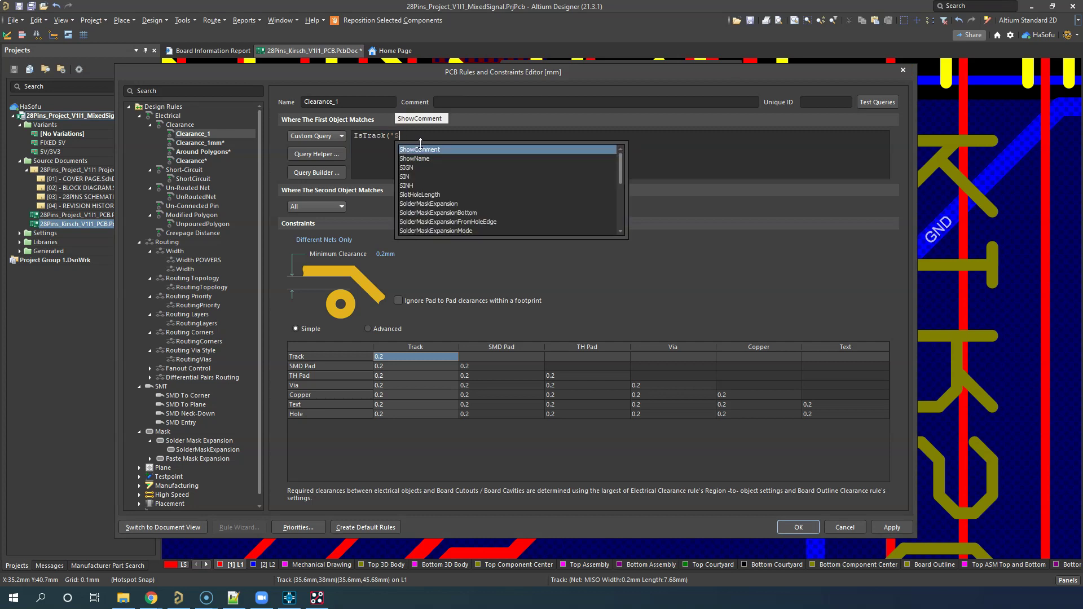
{"action": "key", "text": "BackSpace"}
{"action": "key", "text": "BackSpace"}
{"action": "type", "text": "AND "}
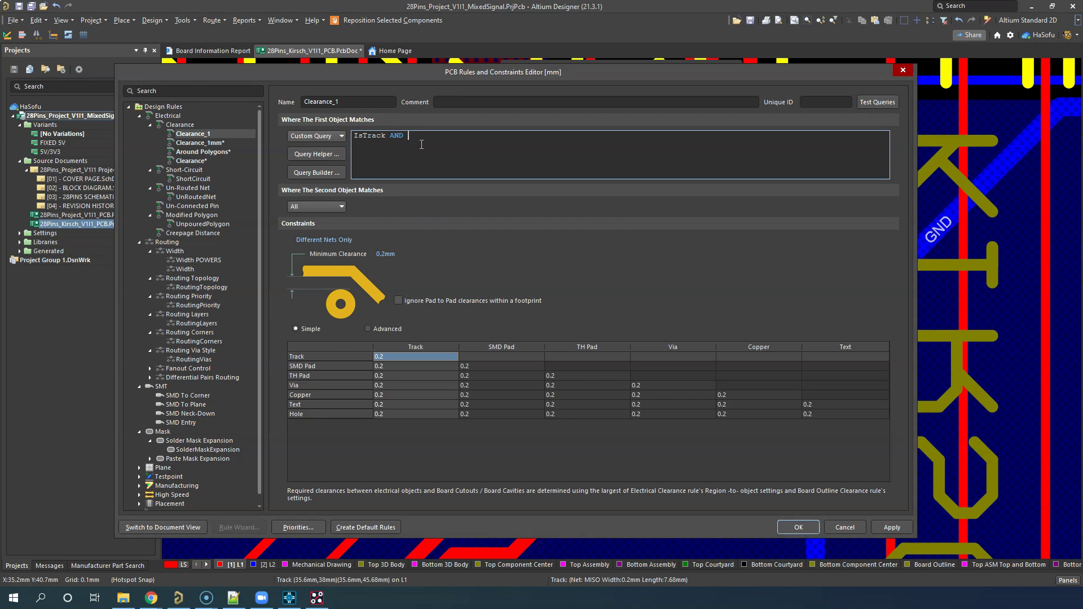
{"action": "type", "text": "IsN"}
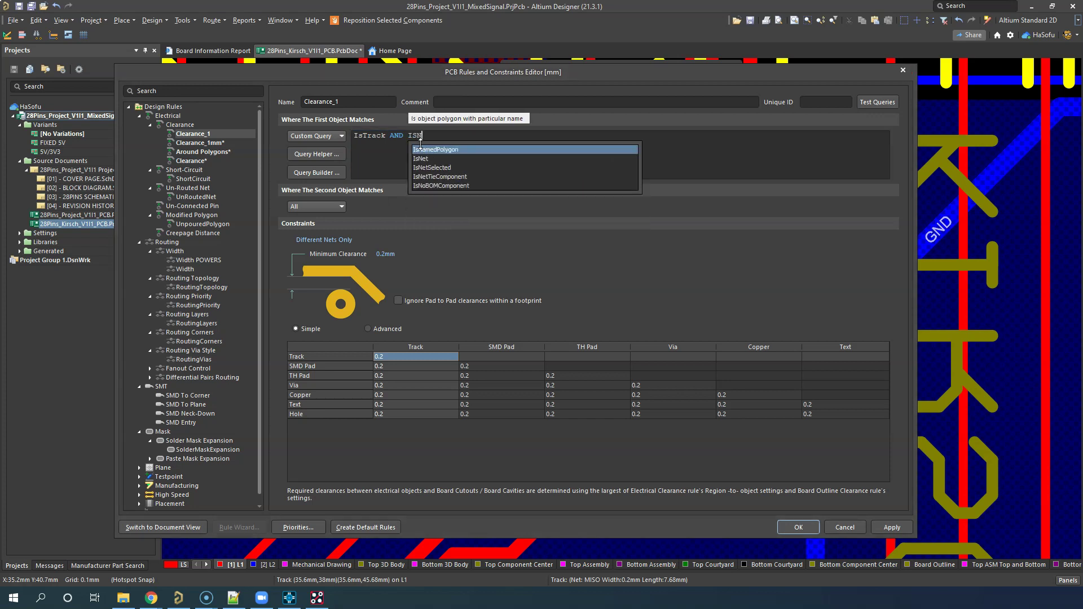
{"action": "type", "text": "et"}
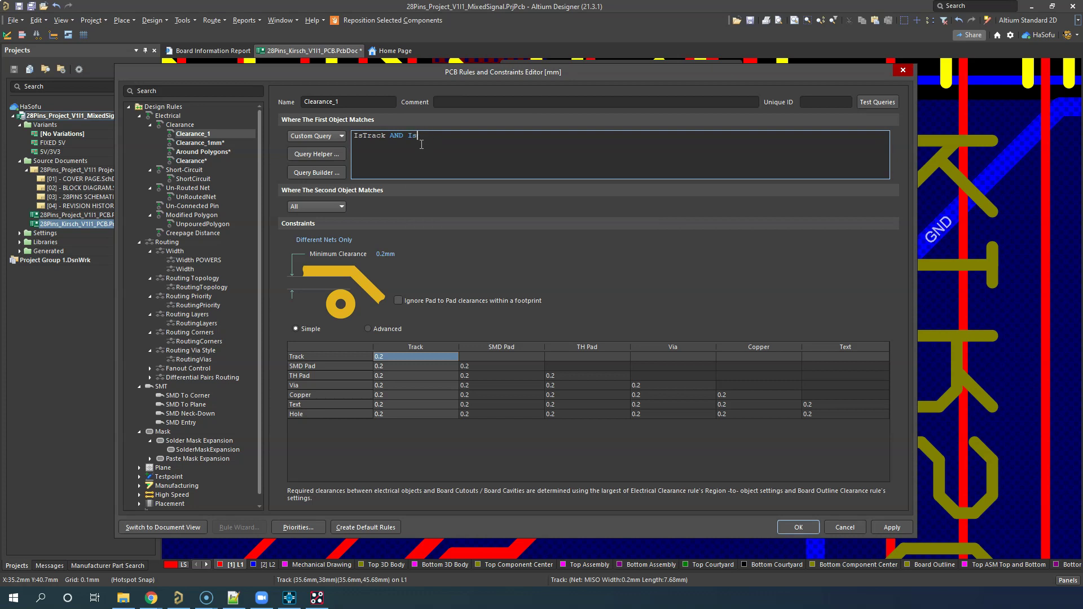
{"action": "type", "text": "Po"}
{"action": "key", "text": "Down"}
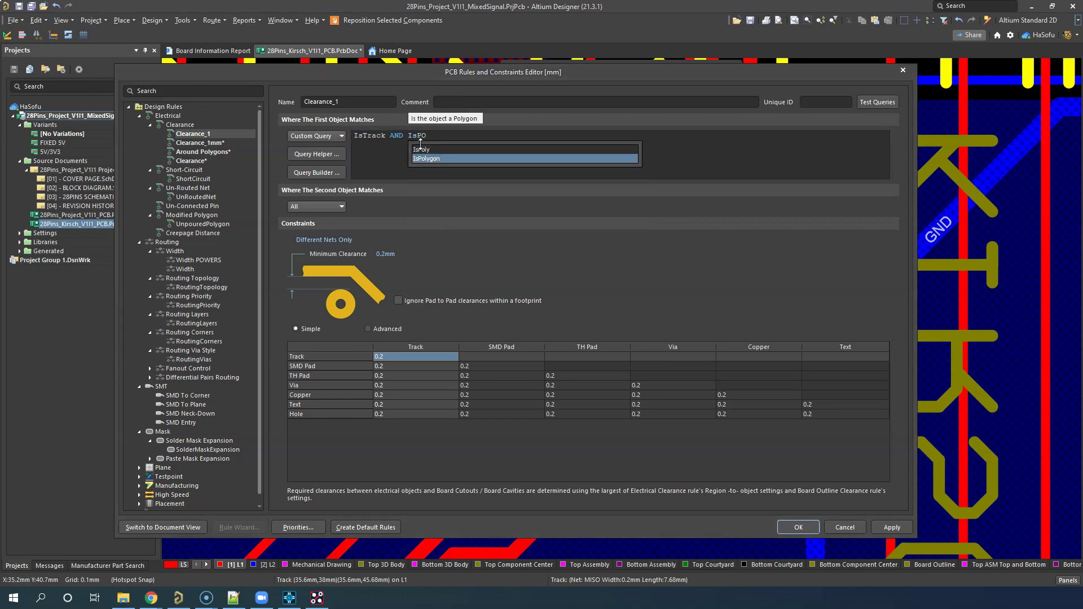
{"action": "key", "text": "Return"}
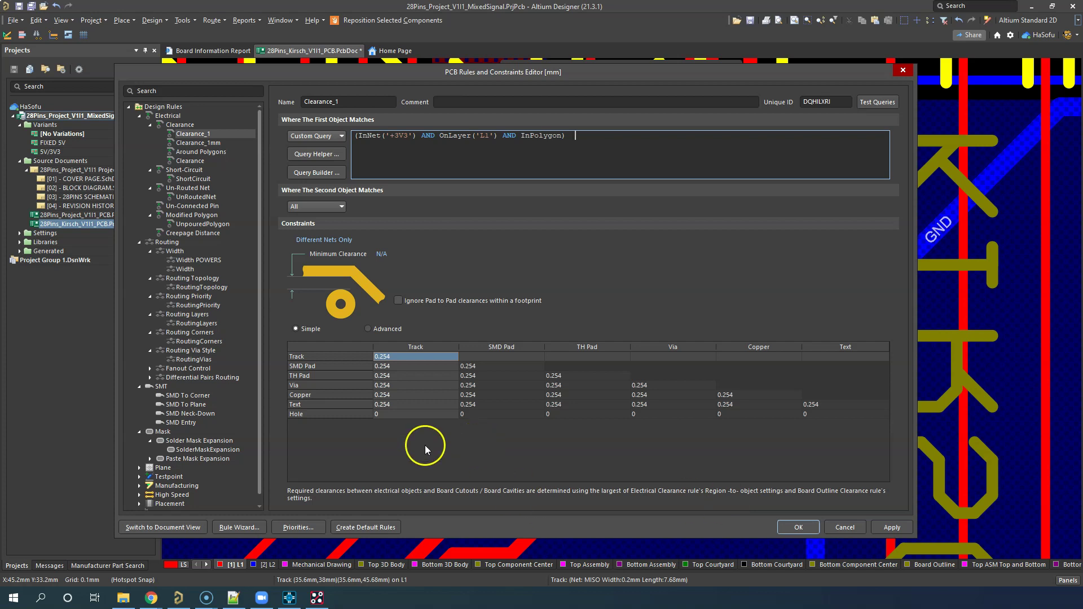
Switch to OrCAD PCB Designer, view the physical net constraints in the Constraint Manager and close it
{"action": "left_click", "coordinate": [294, 601]}
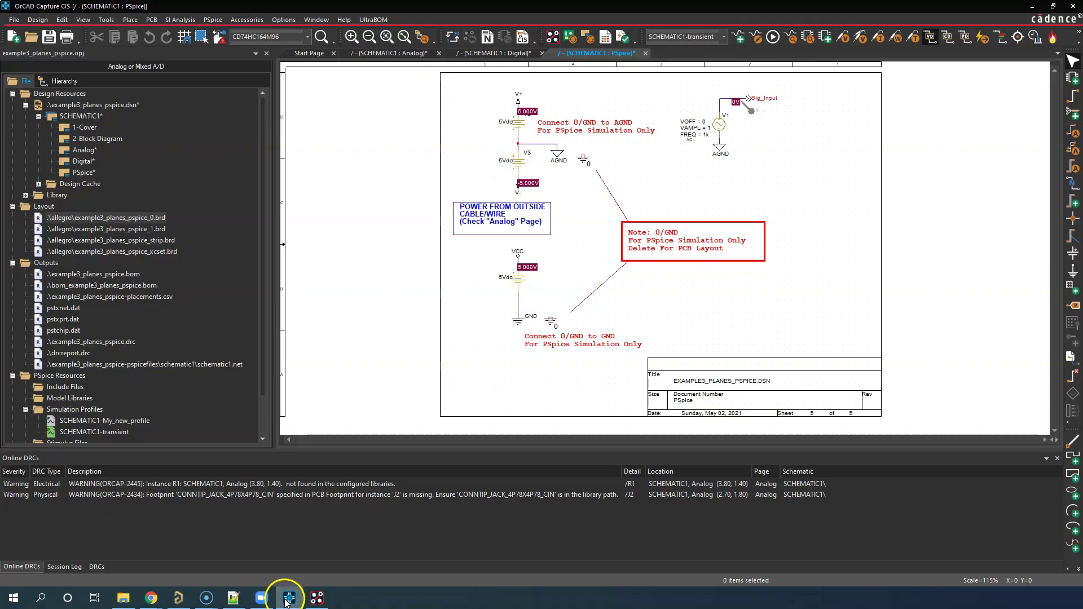
{"action": "left_click", "coordinate": [177, 596]}
{"action": "left_click", "coordinate": [316, 598]}
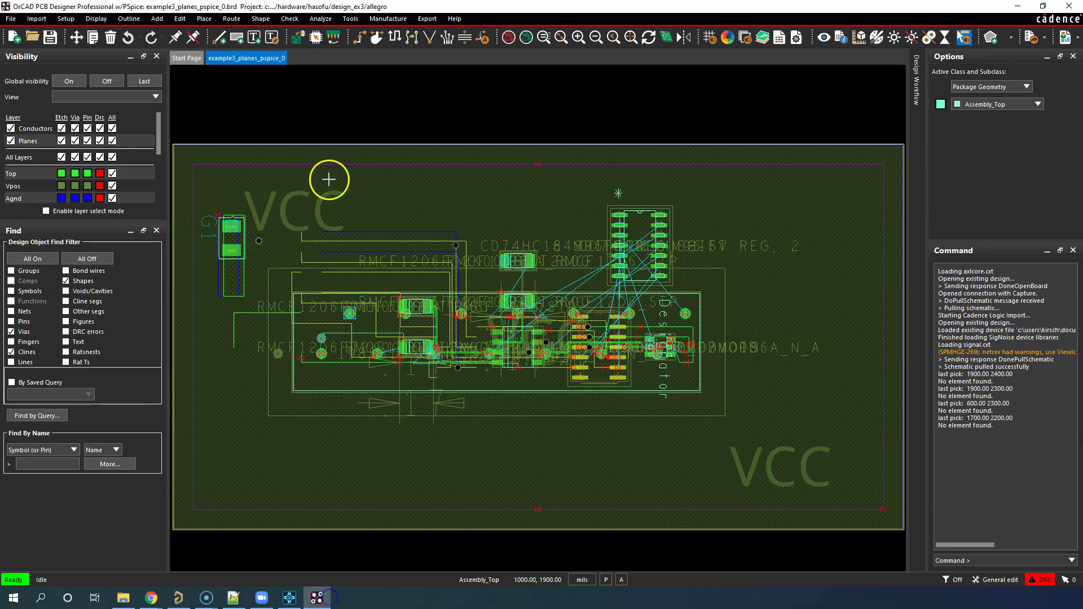
{"action": "left_click", "coordinate": [66, 19]}
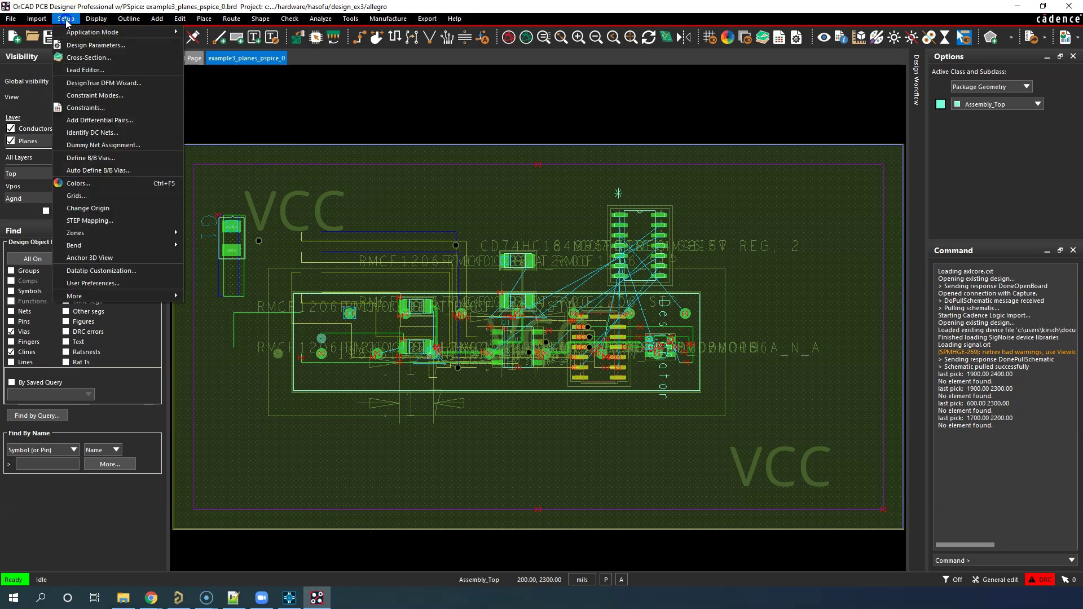
{"action": "left_click", "coordinate": [90, 108]}
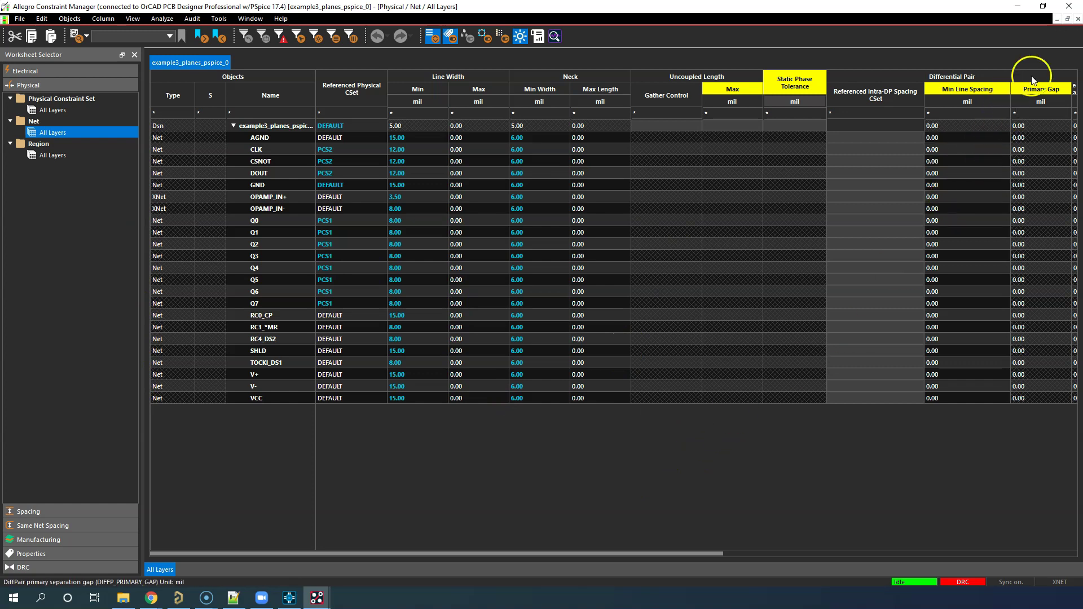
{"action": "left_click", "coordinate": [1069, 7]}
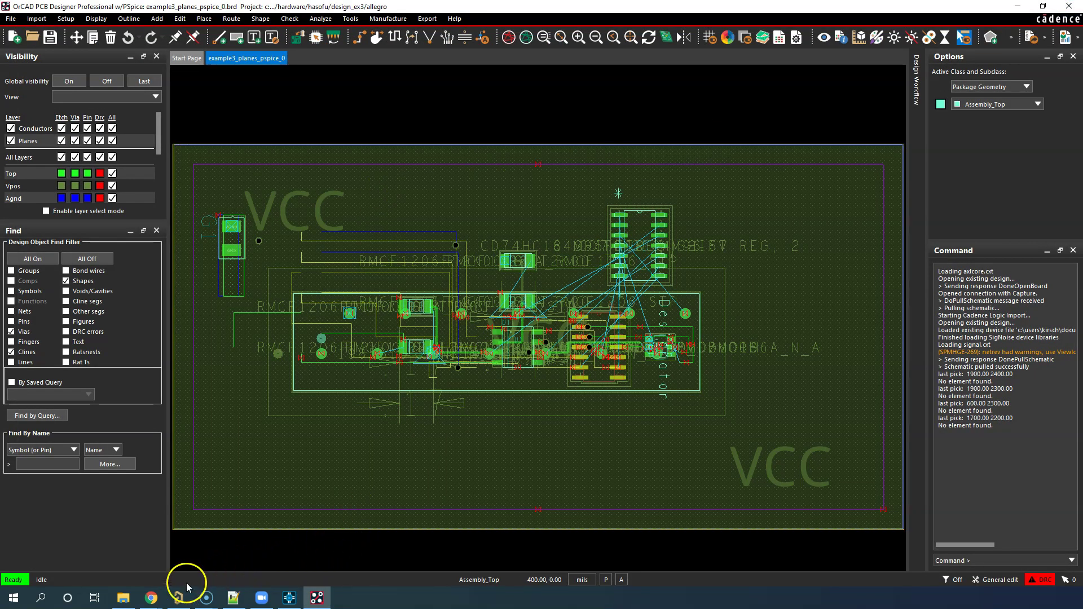
Return to Altium Designer and cancel out of the PCB Rules and Constraints Editor
{"action": "left_click", "coordinate": [179, 598]}
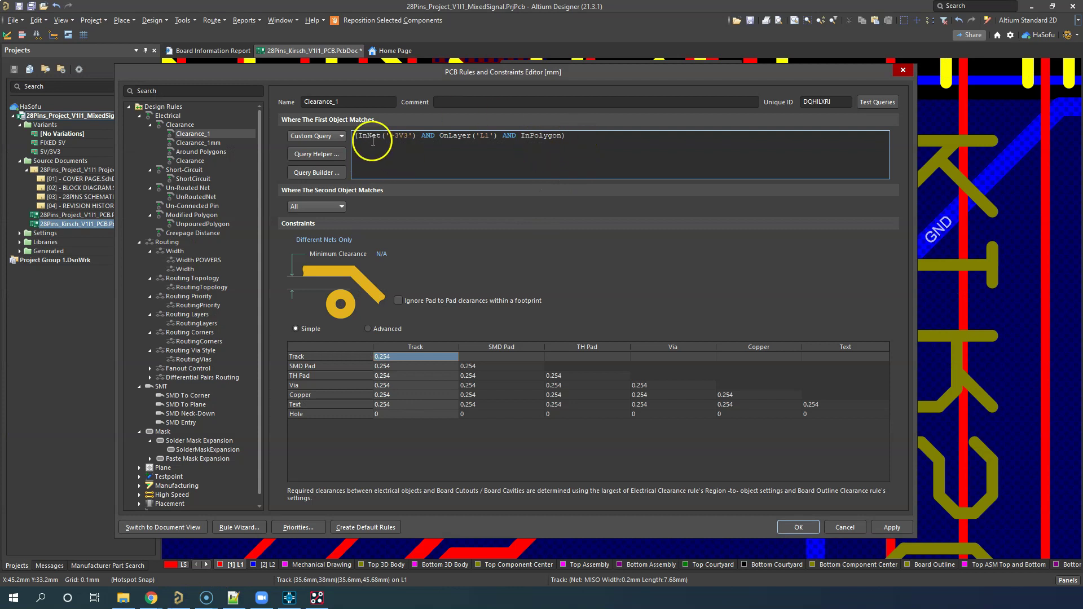
{"action": "left_click", "coordinate": [845, 528]}
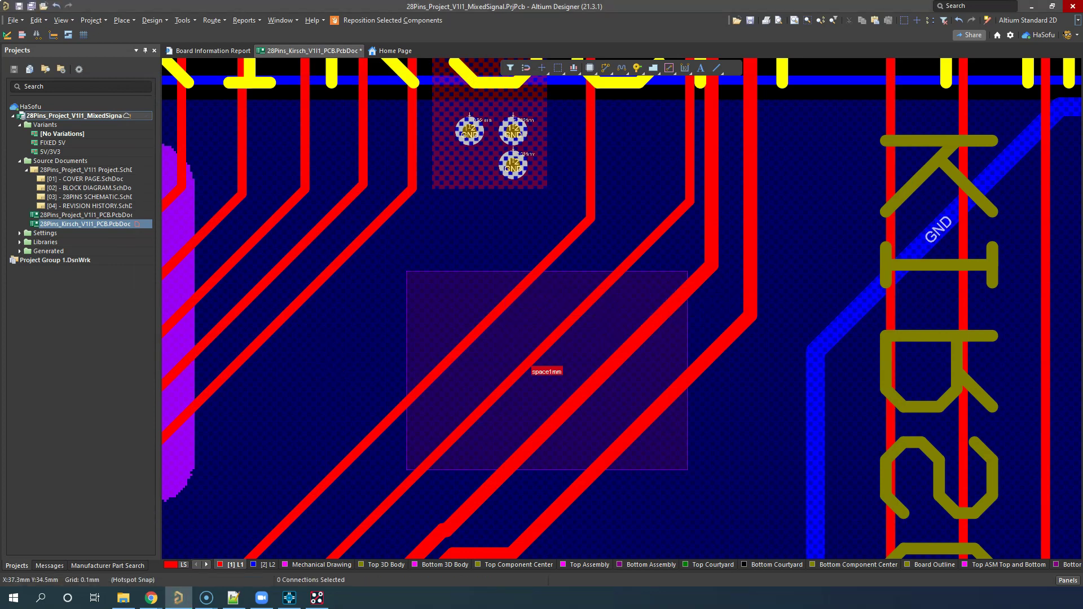
Switch to the layout's Constraint Manager, view its general Cadence Help page and close it
{"action": "left_click", "coordinate": [317, 598]}
{"action": "left_click", "coordinate": [432, 114]}
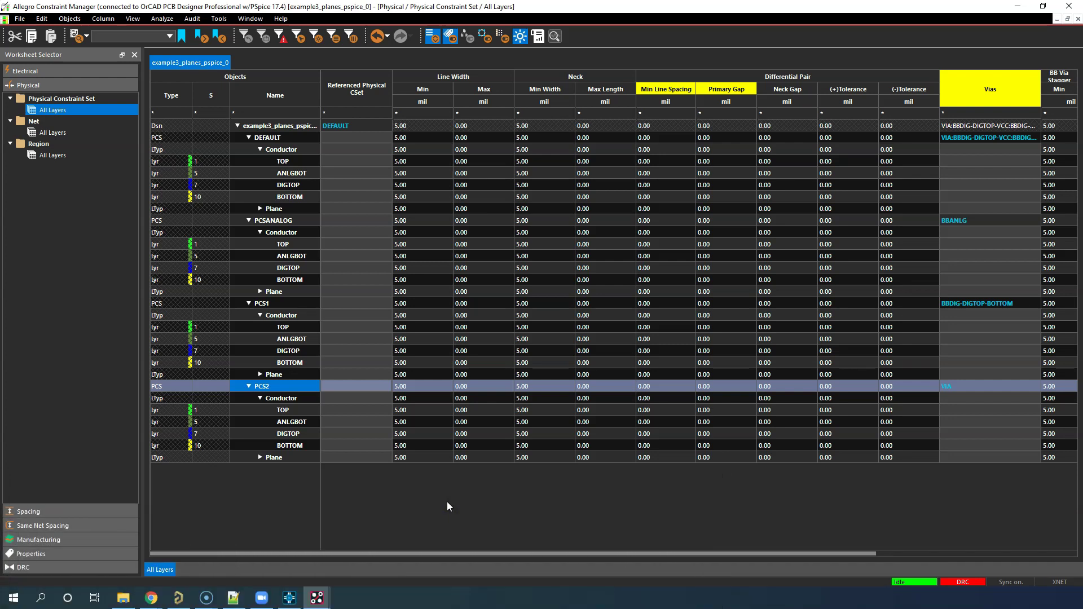
{"action": "left_click", "coordinate": [280, 18]}
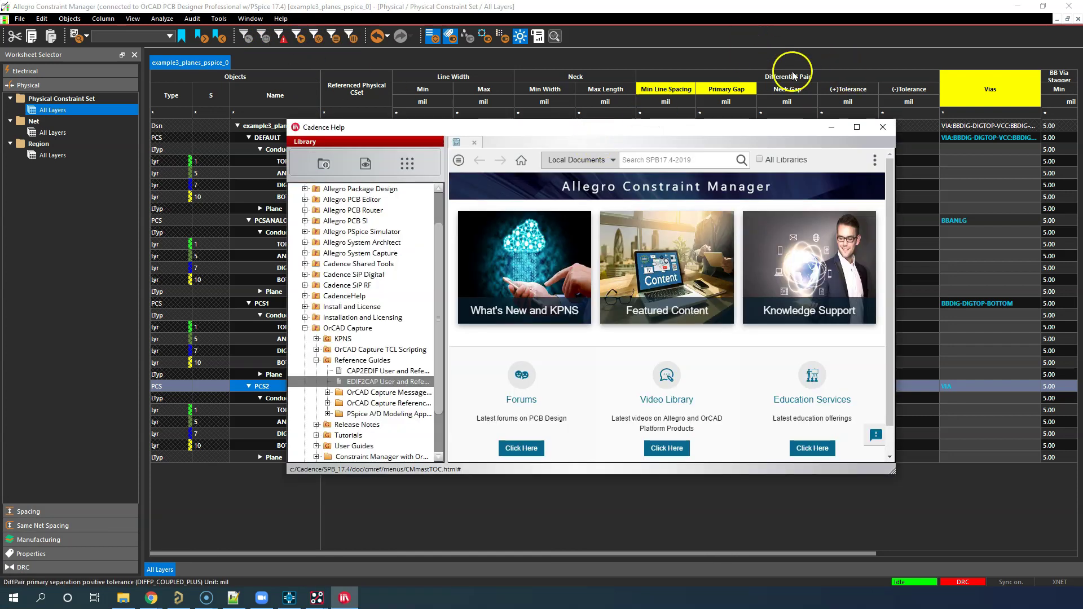
{"action": "left_click", "coordinate": [883, 127]}
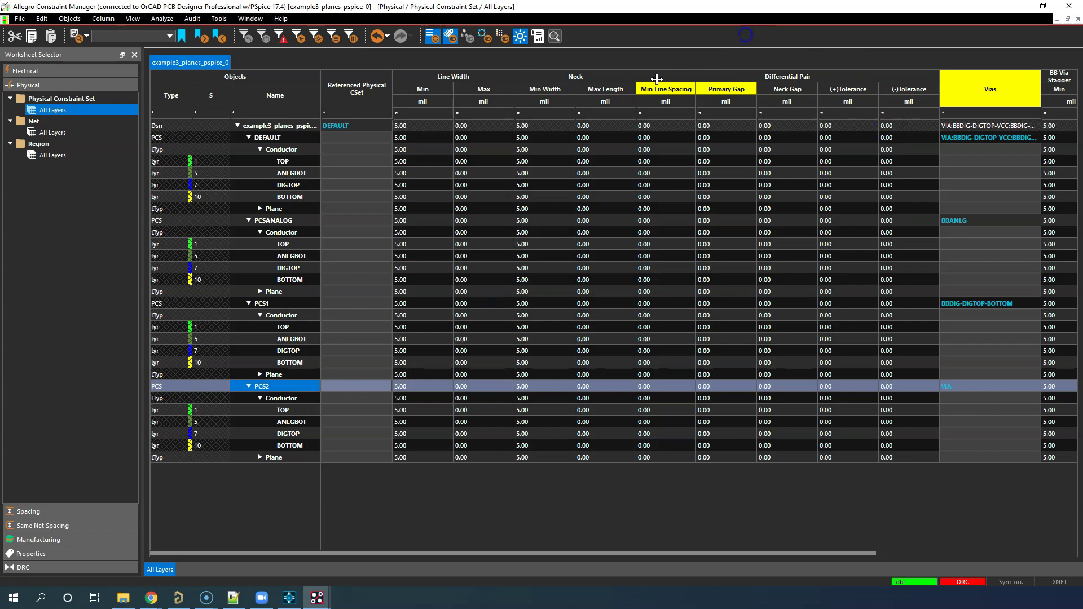
Start creating a physical constraint set from PCS2 and open the help for that command
{"action": "right_click", "coordinate": [294, 389]}
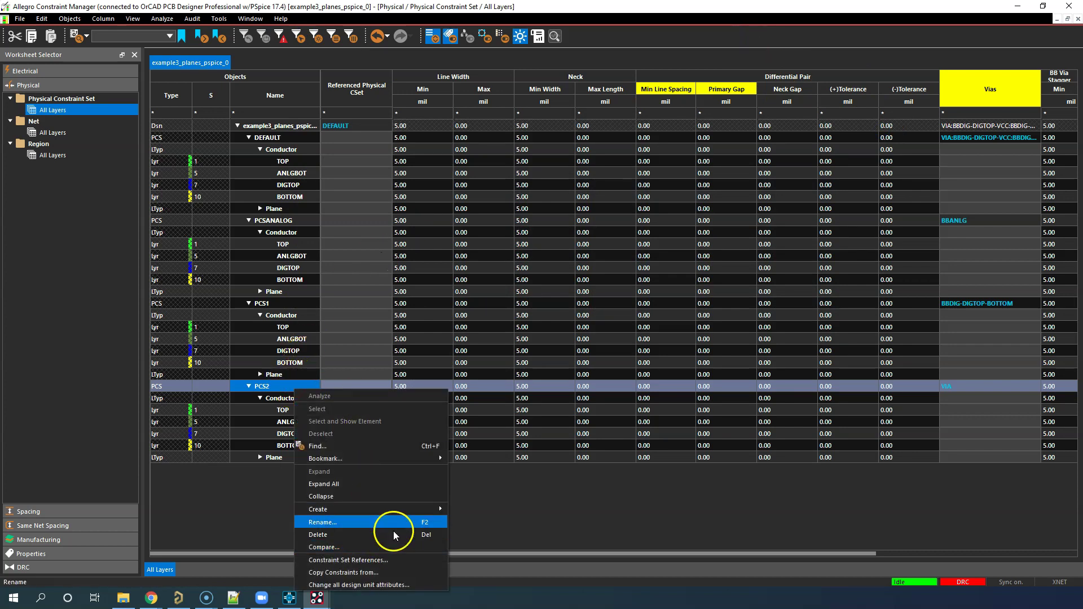
{"action": "mouse_move", "coordinate": [415, 509]}
{"action": "left_click", "coordinate": [486, 509]}
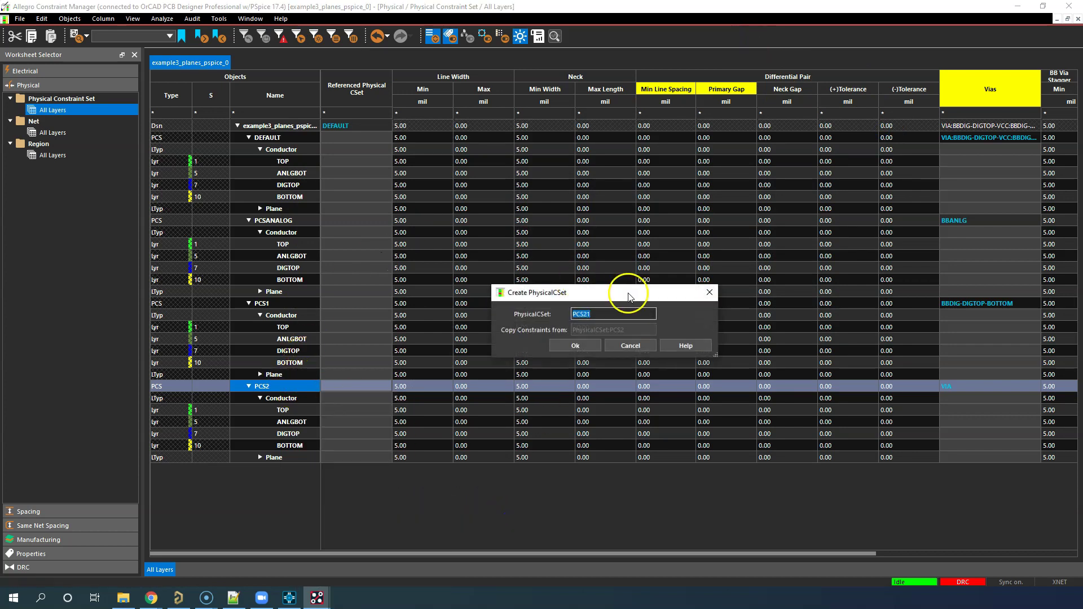
{"action": "left_click", "coordinate": [674, 342]}
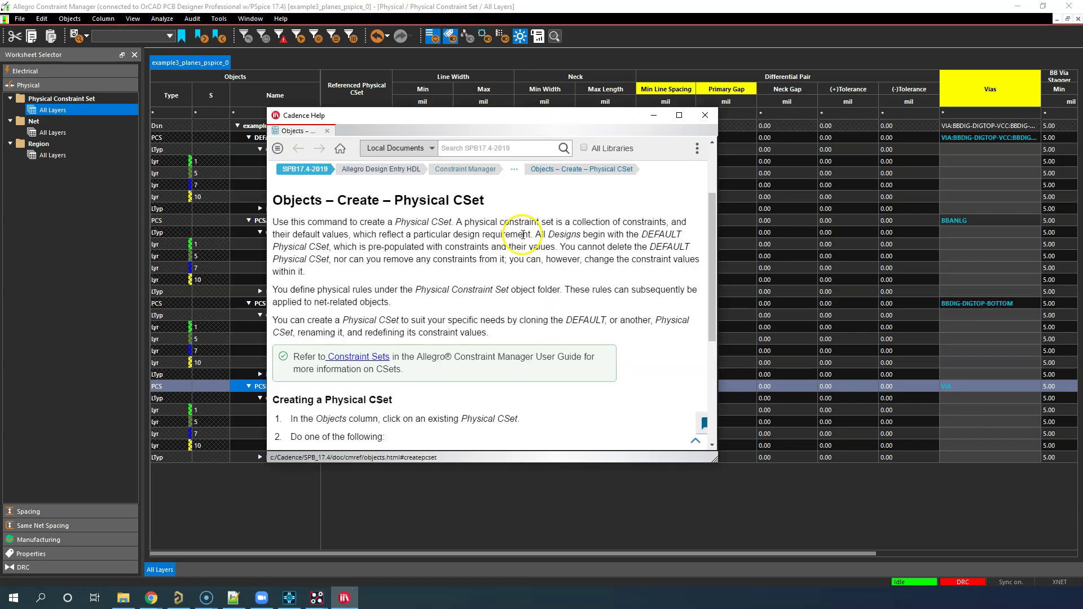
Enlarge the help window and read the Physical CSet description and the steps for creating one
{"action": "left_click_drag", "start_coordinate": [716, 460], "coordinate": [928, 520]}
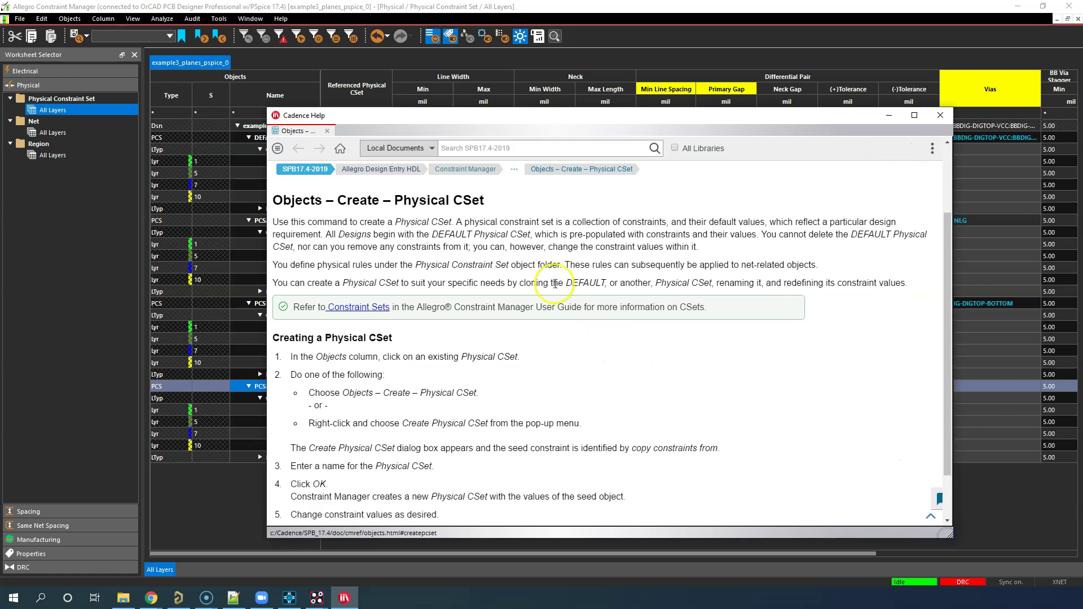
{"action": "left_click_drag", "start_coordinate": [609, 252], "coordinate": [612, 264]}
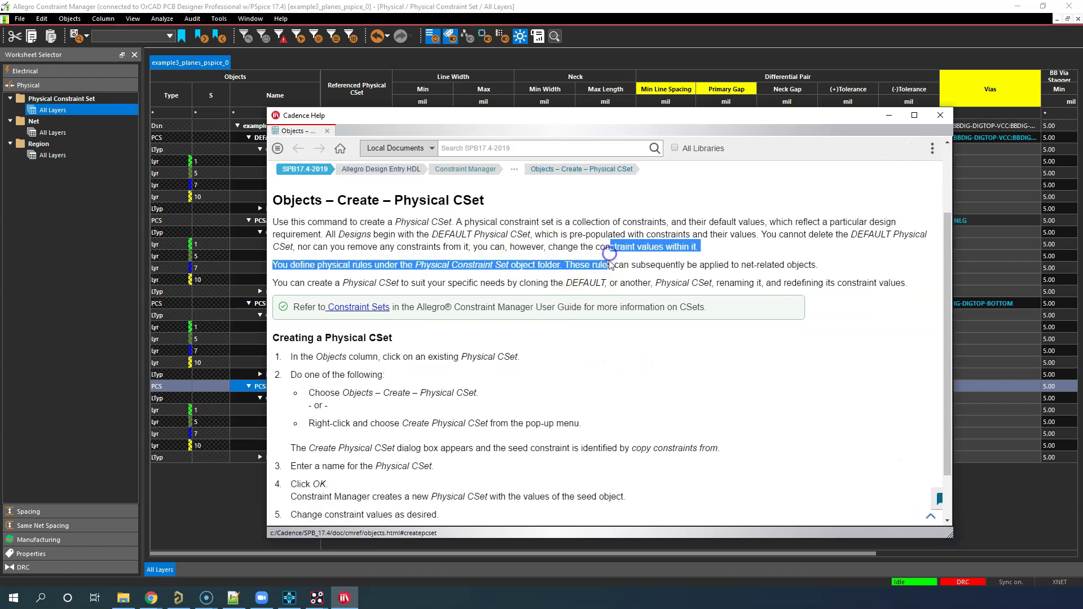
{"action": "left_click", "coordinate": [618, 320]}
{"action": "scroll", "coordinate": [574, 350], "scroll_direction": "down", "scroll_amount": 2}
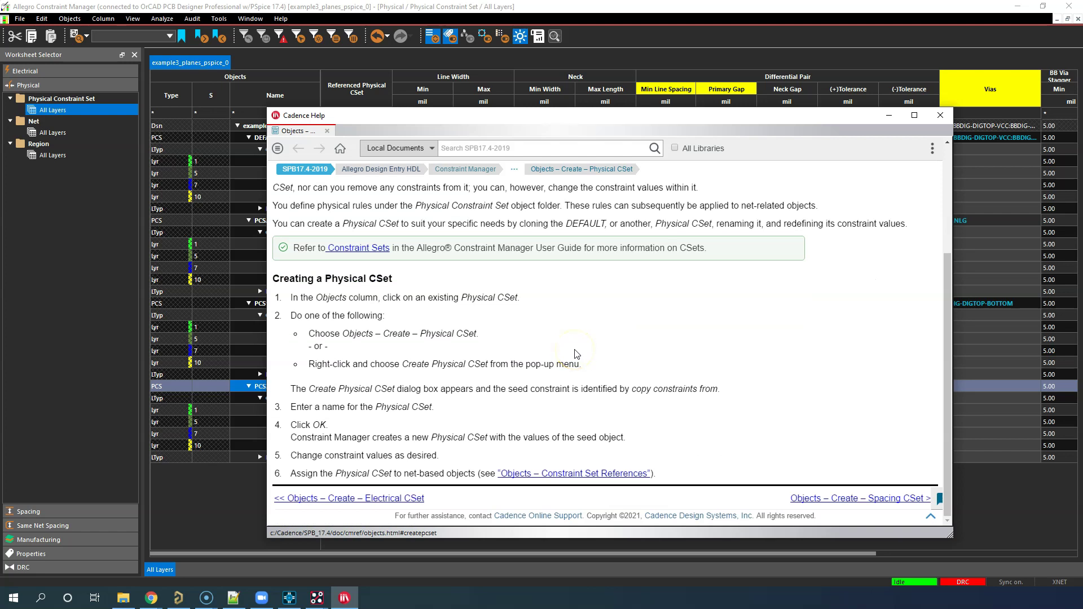
{"action": "scroll", "coordinate": [564, 338], "scroll_direction": "up", "scroll_amount": 5}
{"action": "scroll", "coordinate": [533, 308], "scroll_direction": "down", "scroll_amount": 4}
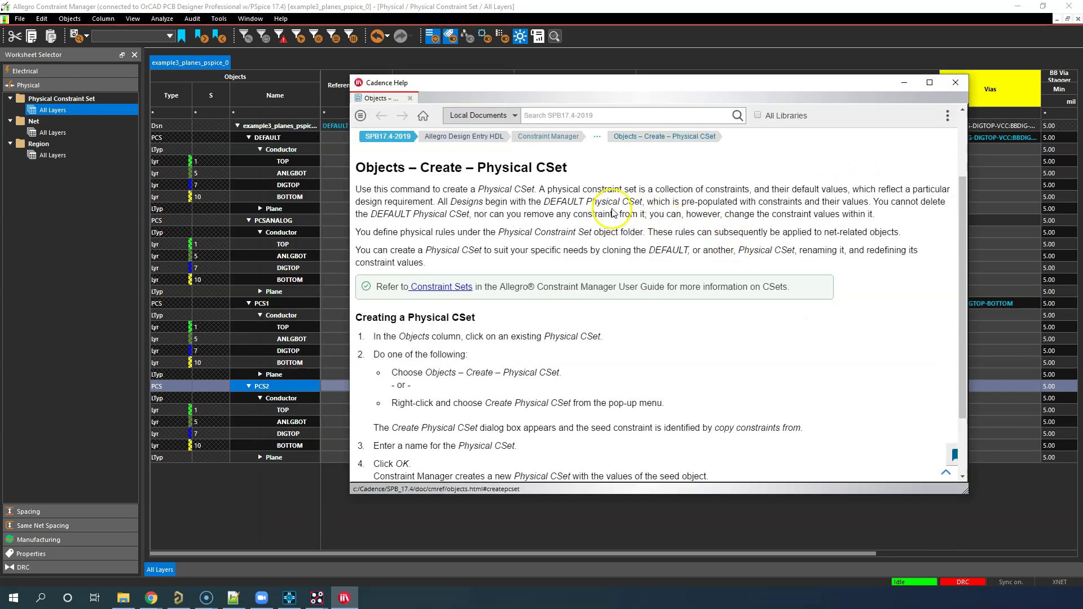
{"action": "scroll", "coordinate": [677, 220], "scroll_direction": "down", "scroll_amount": 1}
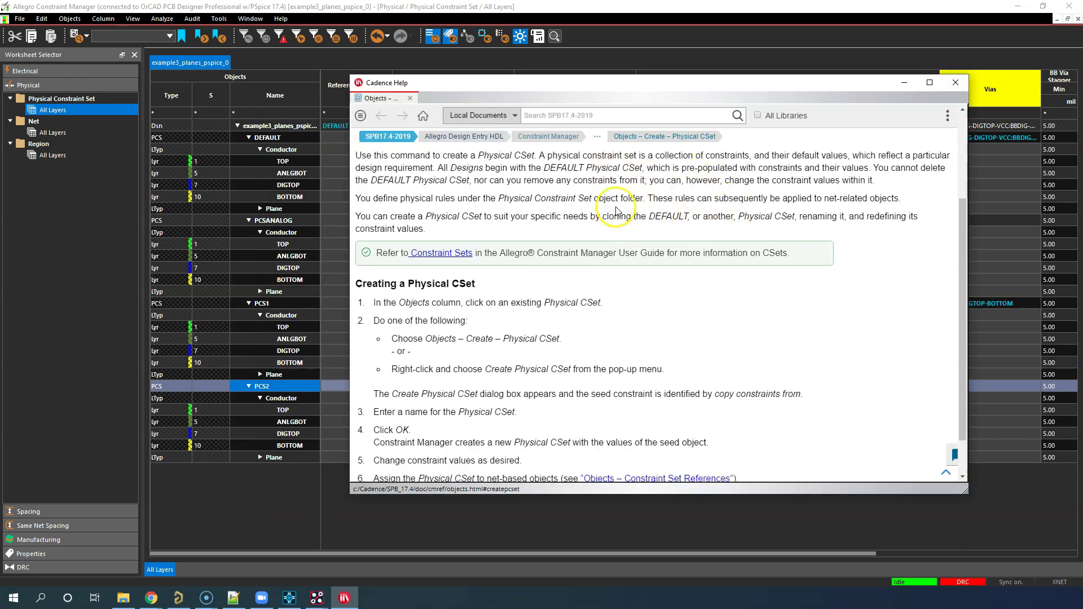
{"action": "scroll", "coordinate": [623, 220], "scroll_direction": "down", "scroll_amount": 1}
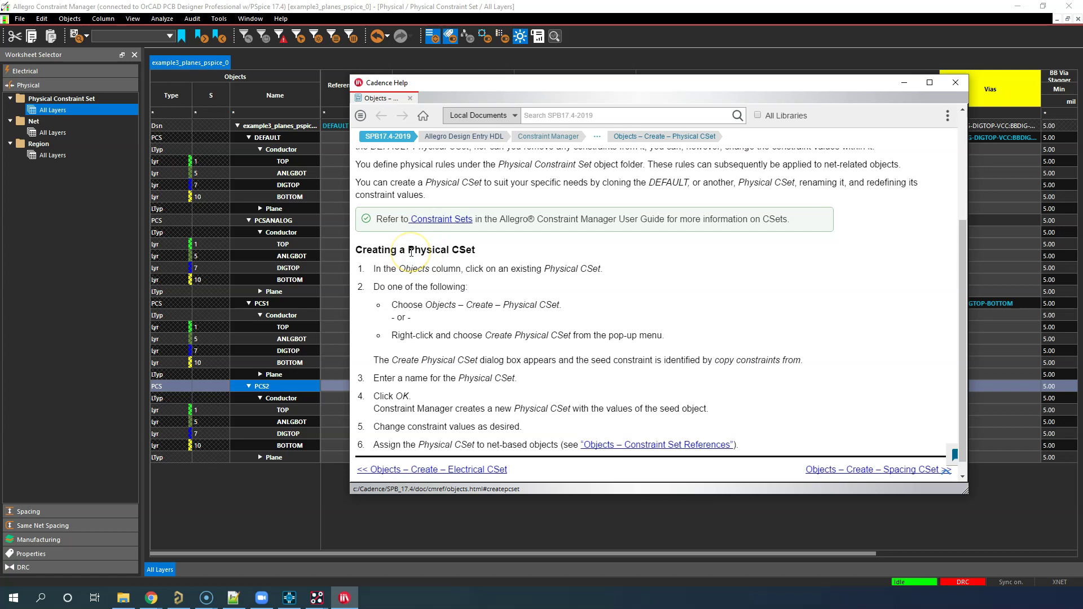
{"action": "left_click_drag", "start_coordinate": [354, 250], "coordinate": [609, 384]}
{"action": "left_click", "coordinate": [609, 384]}
{"action": "left_click_drag", "start_coordinate": [701, 85], "coordinate": [675, 128]}
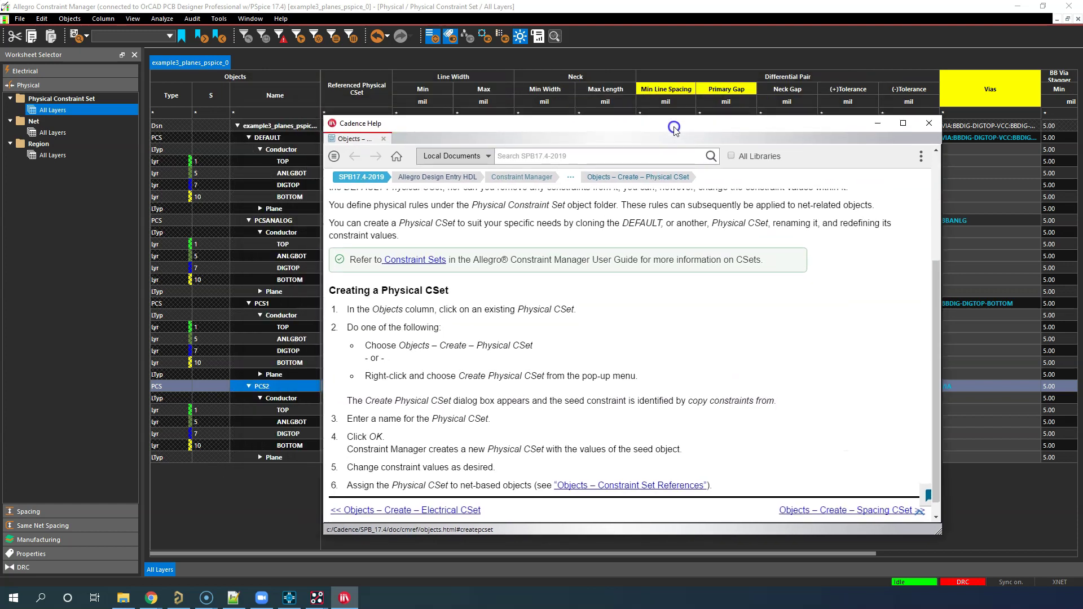
Reread the Physical CSet description and creation steps in the help window, and close it
{"action": "scroll", "coordinate": [682, 341], "scroll_direction": "up", "scroll_amount": 3}
{"action": "scroll", "coordinate": [683, 341], "scroll_direction": "down", "scroll_amount": 2}
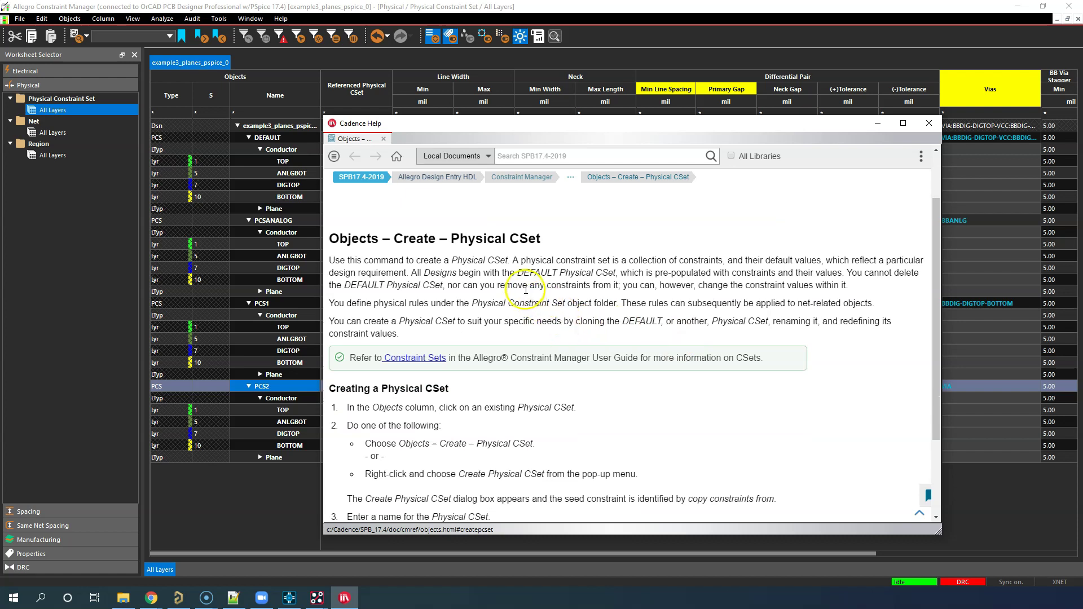
{"action": "scroll", "coordinate": [653, 266], "scroll_direction": "down", "scroll_amount": 2}
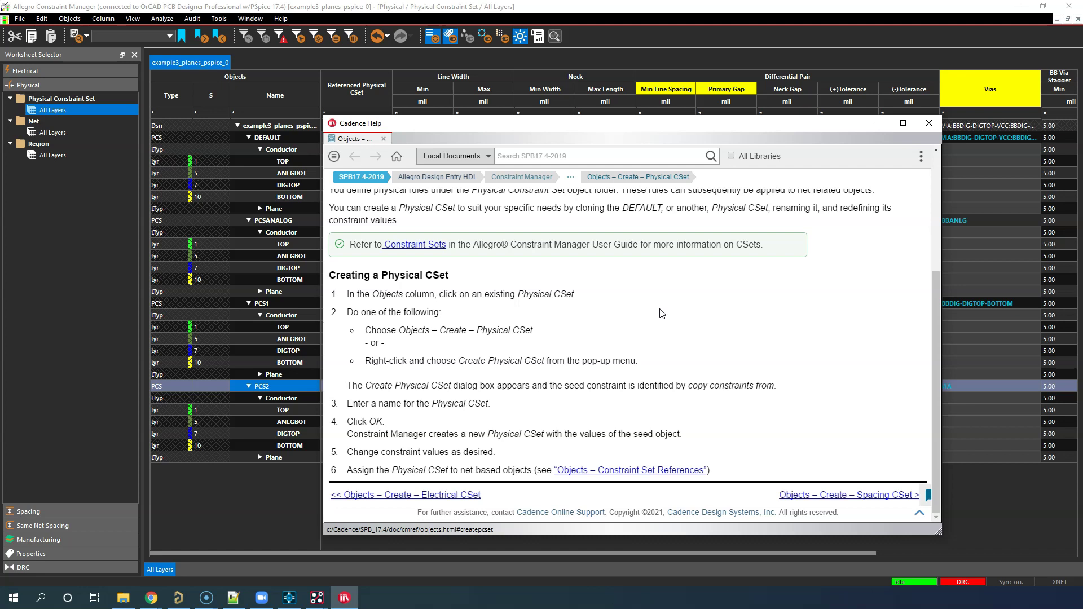
{"action": "left_click", "coordinate": [929, 122]}
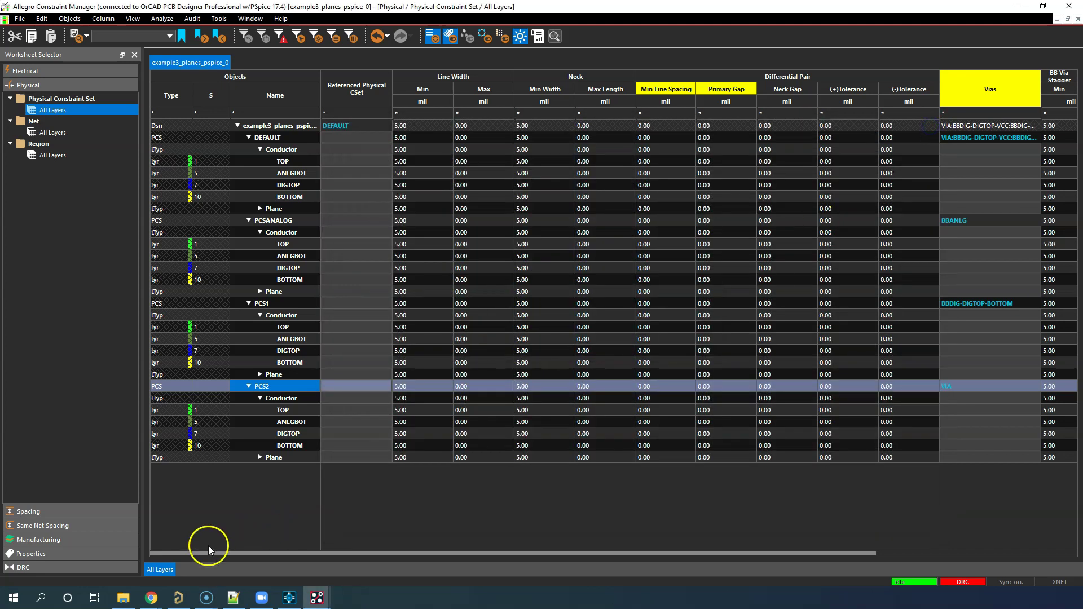
Switch to Altium Designer and check its help resources and the commands offered for a routed track
{"action": "left_click", "coordinate": [178, 598]}
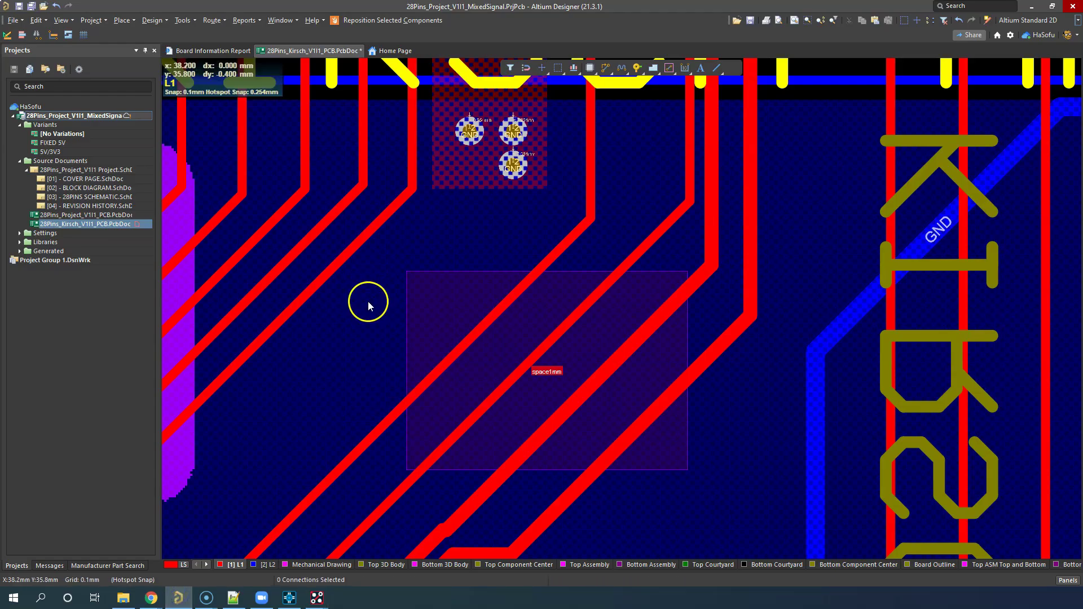
{"action": "left_click", "coordinate": [323, 23]}
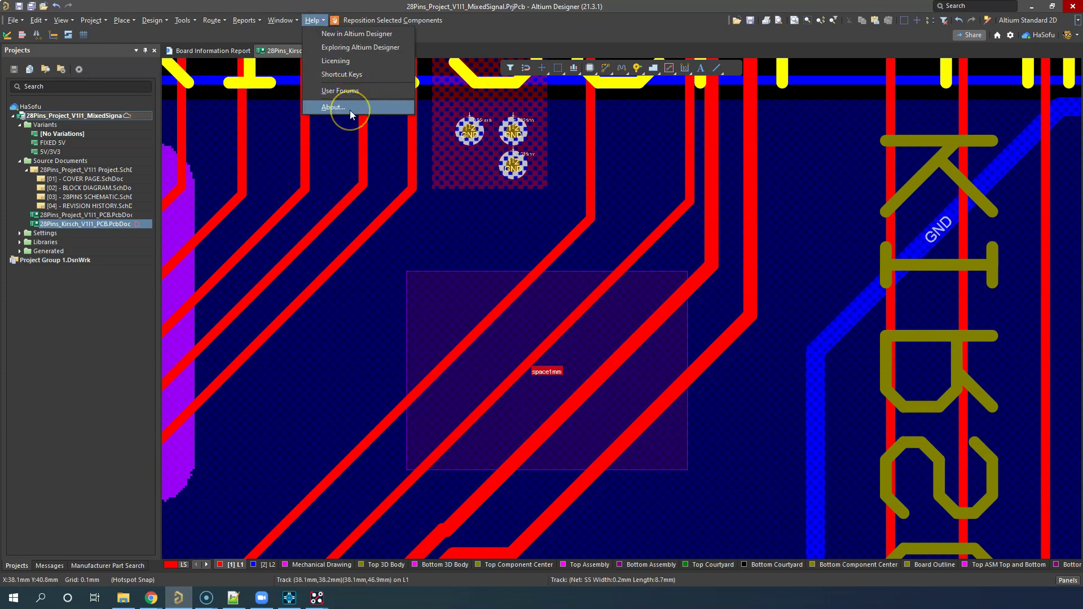
{"action": "left_click", "coordinate": [352, 47]}
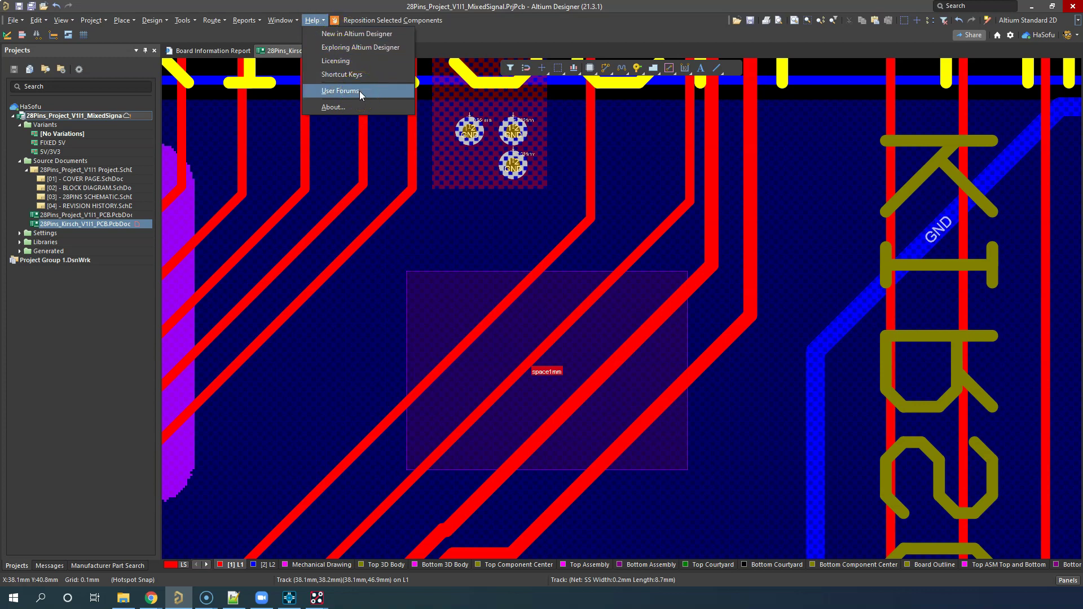
{"action": "left_click", "coordinate": [352, 35]}
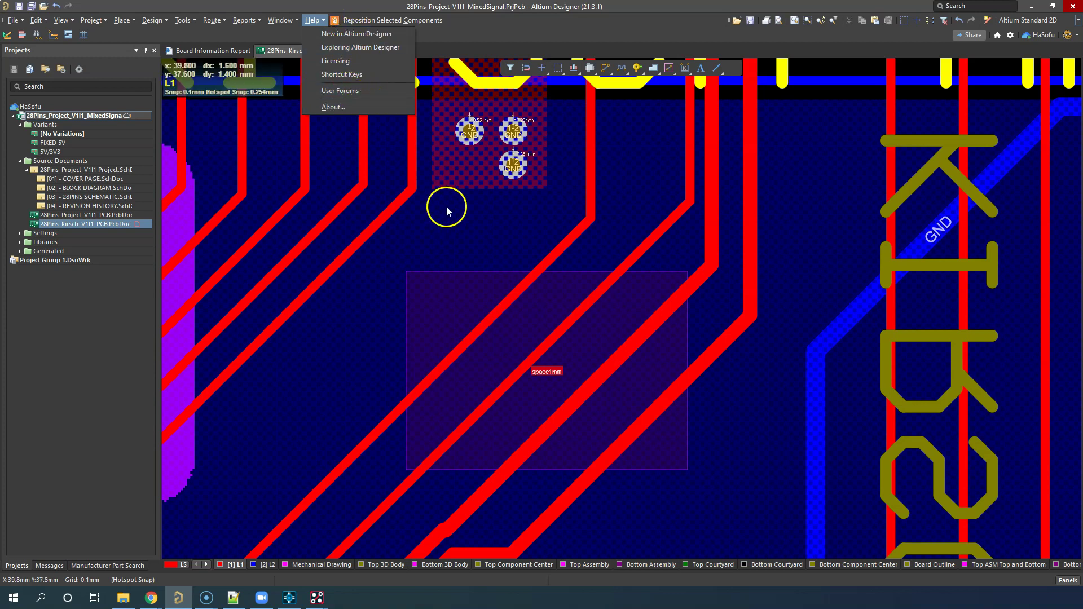
{"action": "left_click", "coordinate": [405, 208]}
{"action": "right_click", "coordinate": [399, 207]}
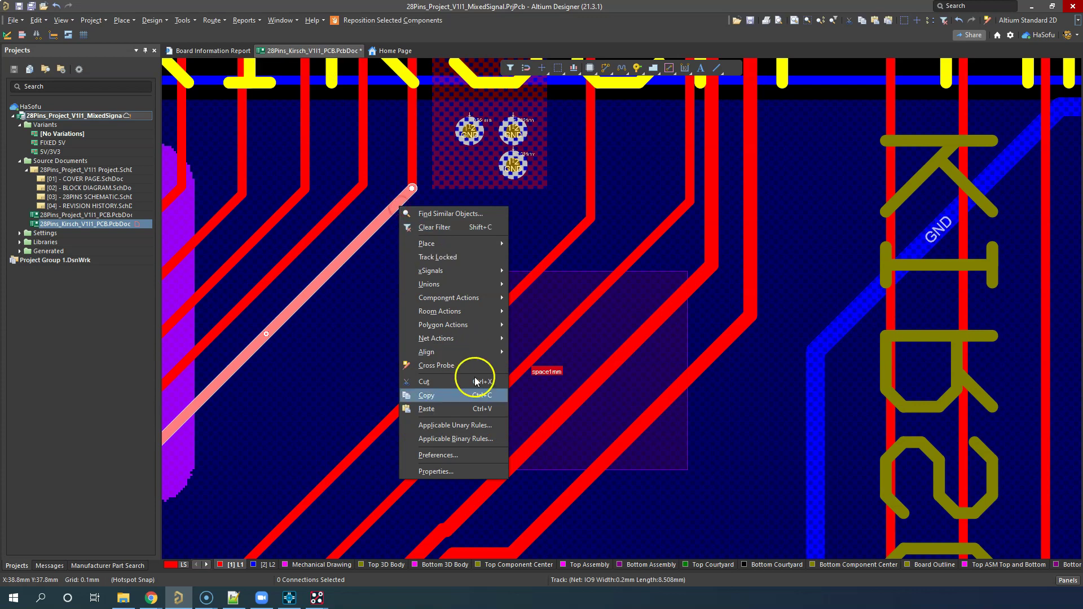
{"action": "left_click", "coordinate": [322, 327]}
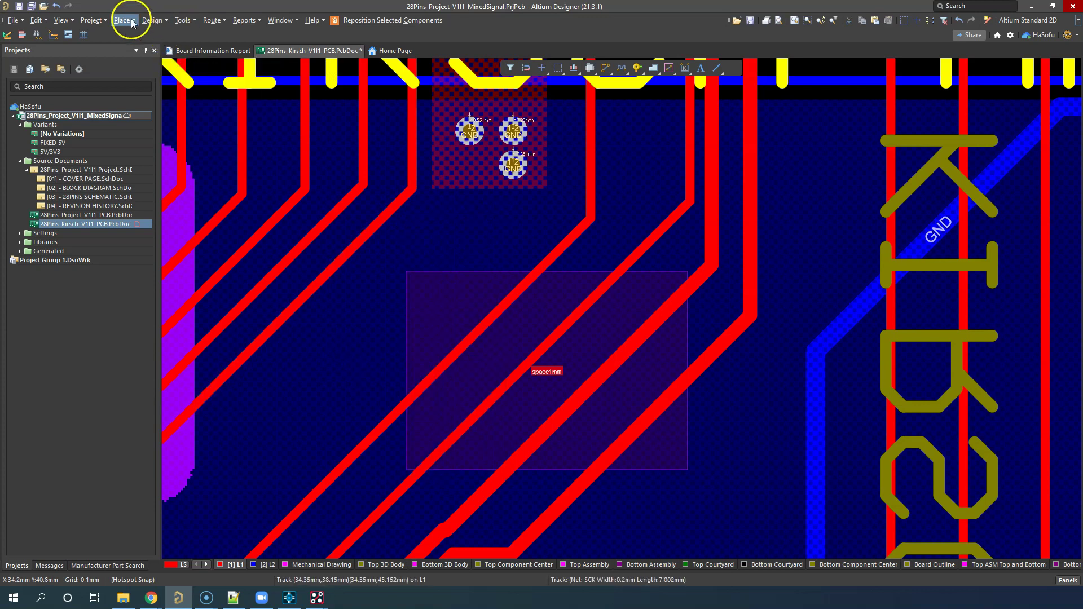
Open the PCB Rules and Constraints Editor, close it without changes, and recheck the available help resources
{"action": "left_click", "coordinate": [152, 21]}
{"action": "left_click", "coordinate": [169, 63]}
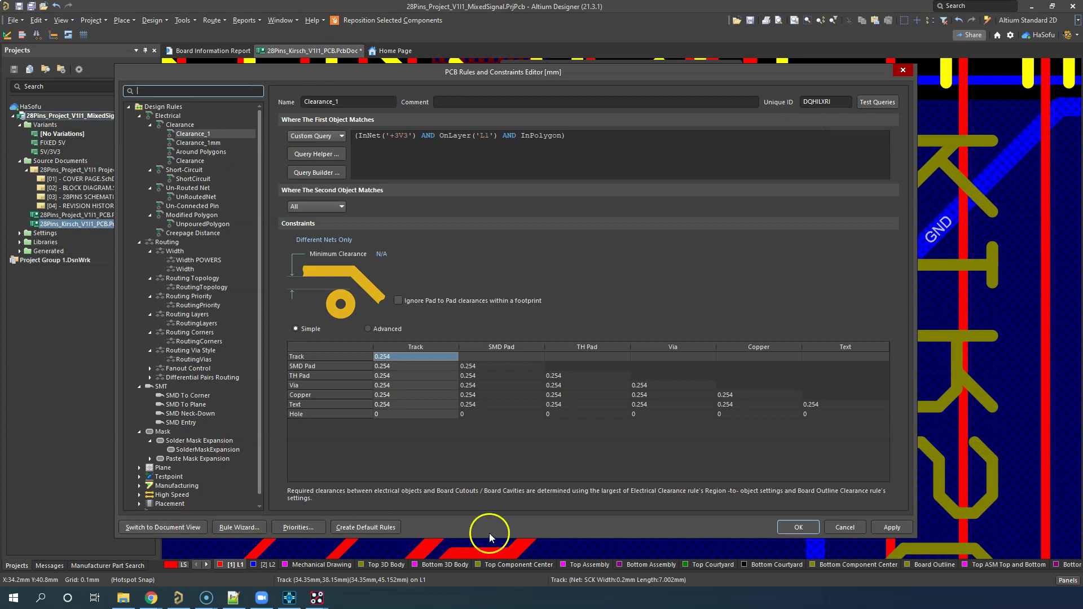
{"action": "left_click", "coordinate": [903, 70]}
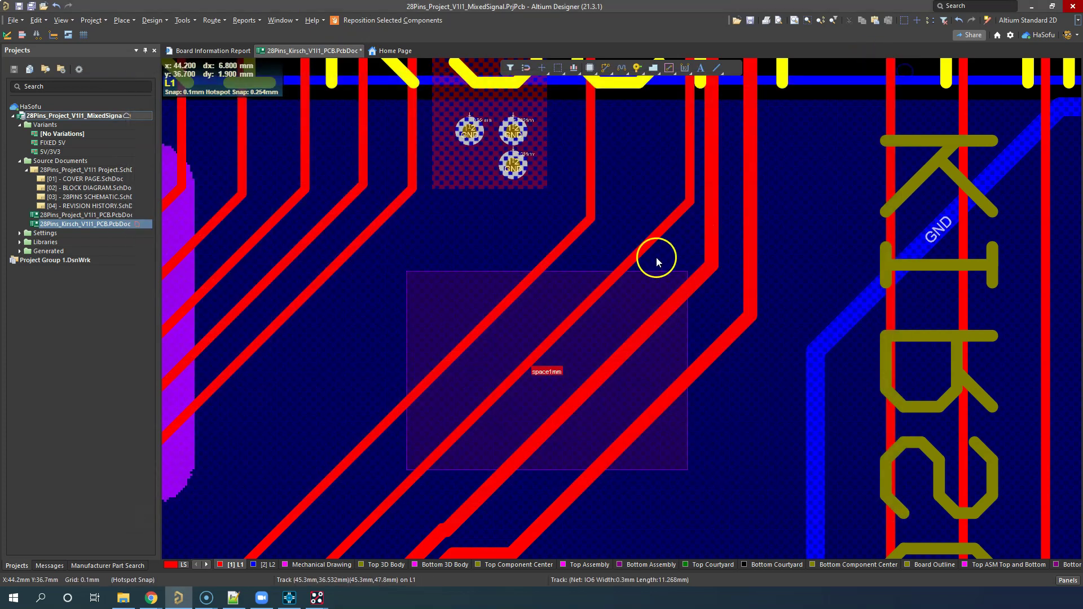
{"action": "left_click", "coordinate": [373, 285]}
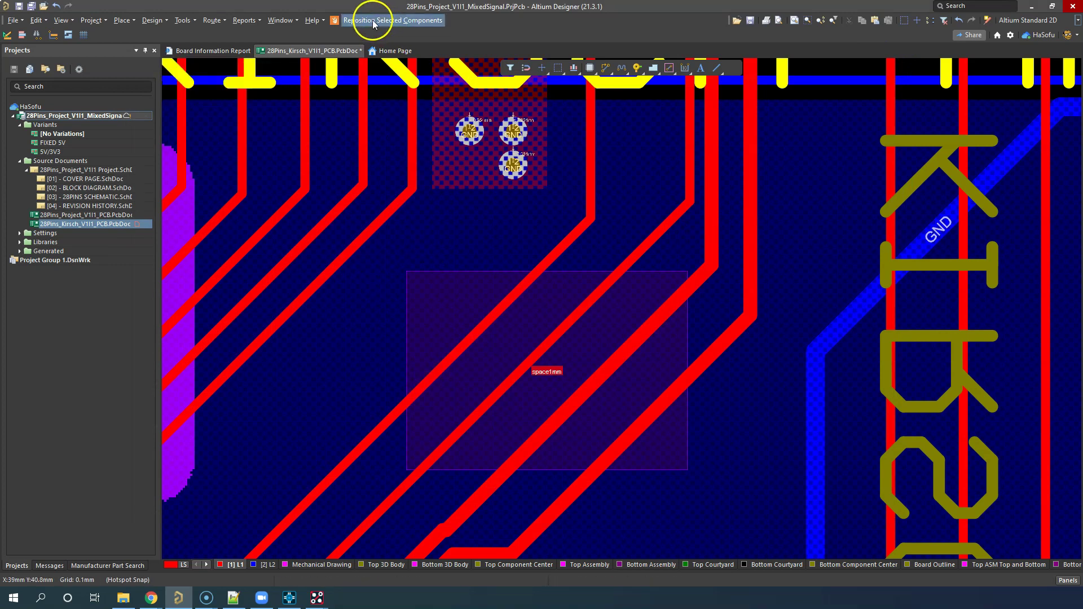
{"action": "left_click", "coordinate": [309, 23]}
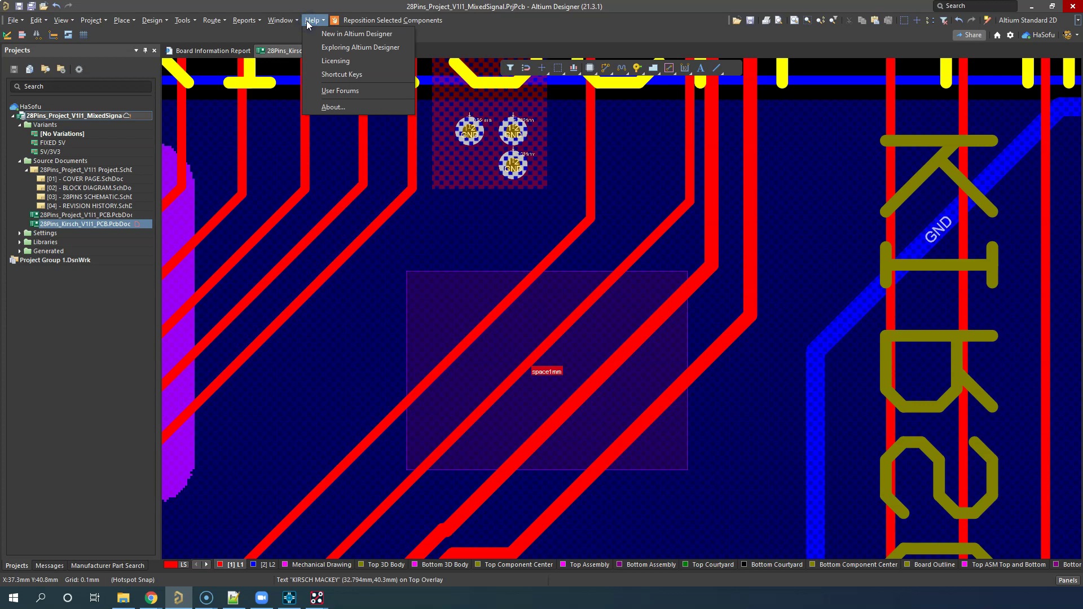
{"action": "left_click", "coordinate": [423, 229]}
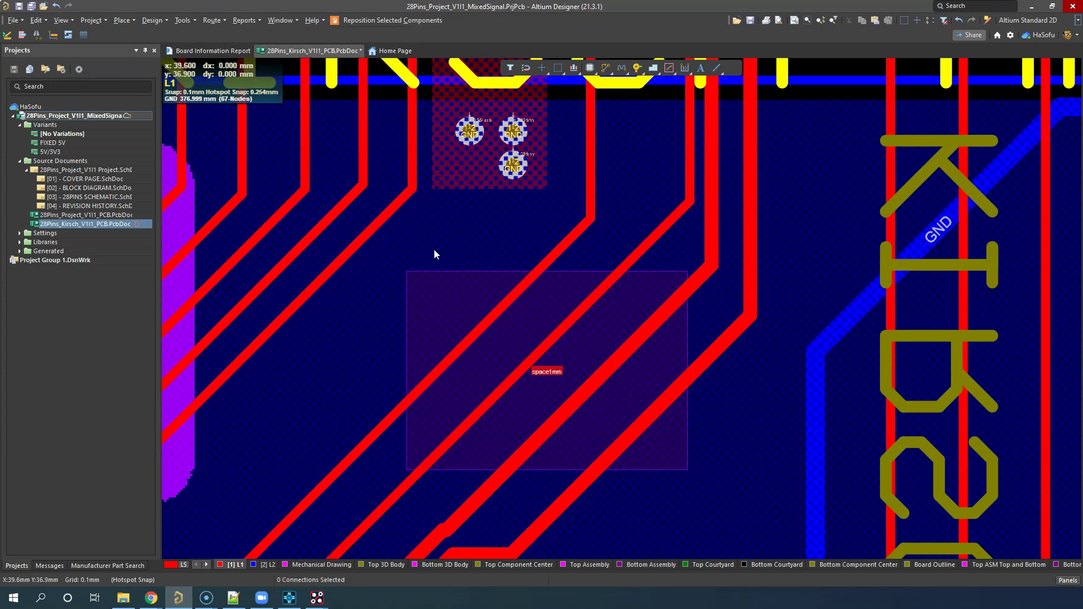
Slide the outermost vertical track segment near the upper-right corner of the space1mm room slightly to the right
{"action": "left_click", "coordinate": [450, 262]}
{"action": "left_click", "coordinate": [345, 367]}
{"action": "scroll", "coordinate": [336, 371], "scroll_direction": "down", "scroll_amount": 2, "text": "ctrl"}
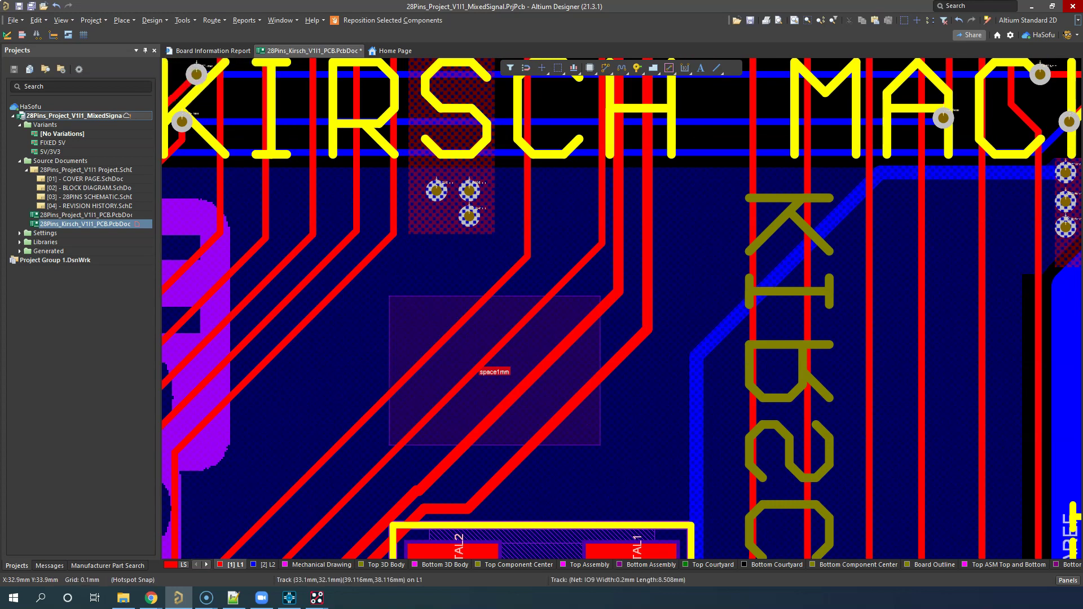
{"action": "key", "text": "alt+Tab"}
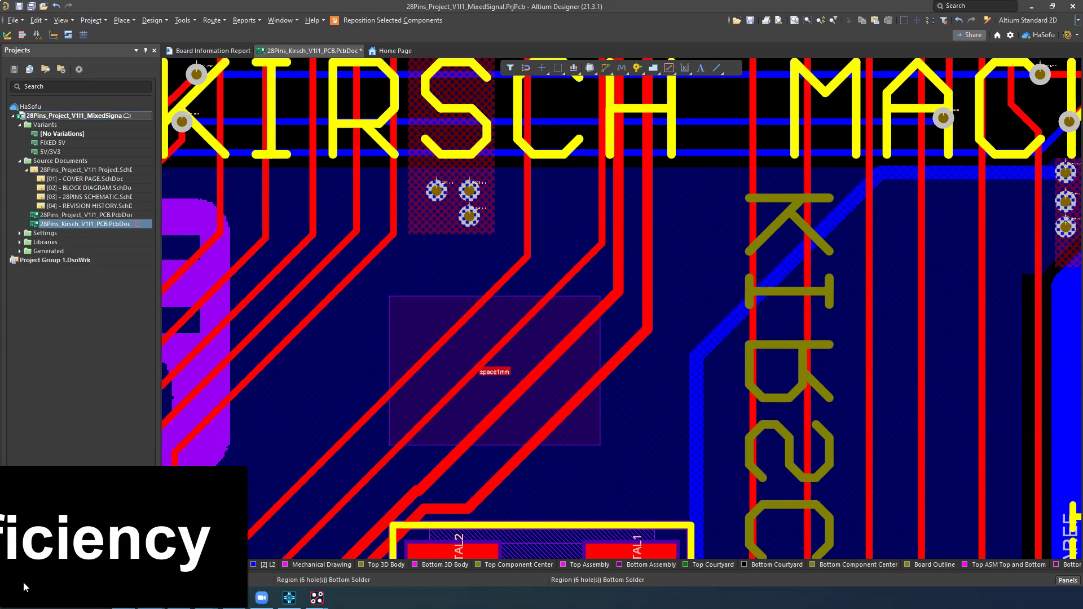
{"action": "scroll", "coordinate": [338, 375], "scroll_direction": "down", "scroll_amount": 4, "text": "ctrl"}
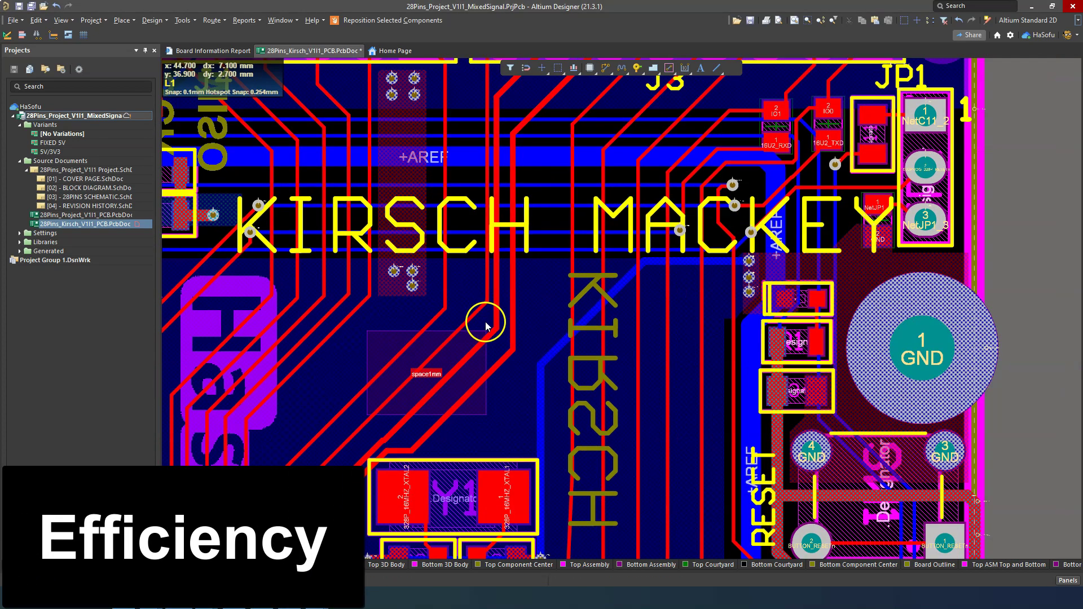
{"action": "left_click", "coordinate": [500, 294]}
{"action": "left_click_drag", "start_coordinate": [514, 293], "coordinate": [534, 293]}
{"action": "left_click", "coordinate": [475, 418]}
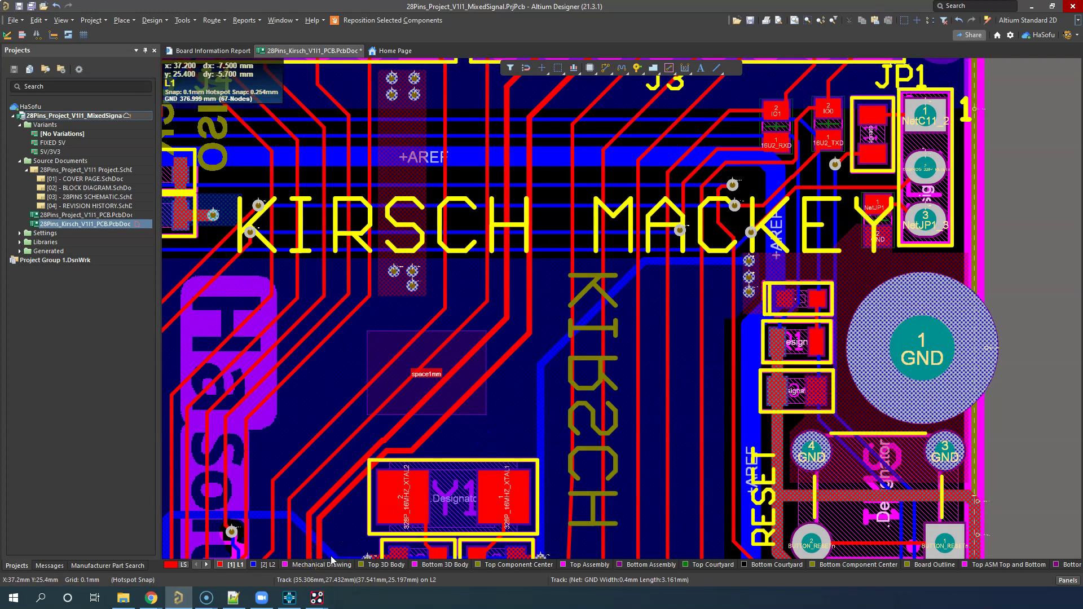
Switch to Allegro Constraint Manager and compare the all-layer physical worksheets for nets and for constraint sets
{"action": "mouse_move", "coordinate": [317, 597]}
{"action": "left_click", "coordinate": [351, 550]}
{"action": "left_click", "coordinate": [321, 195]}
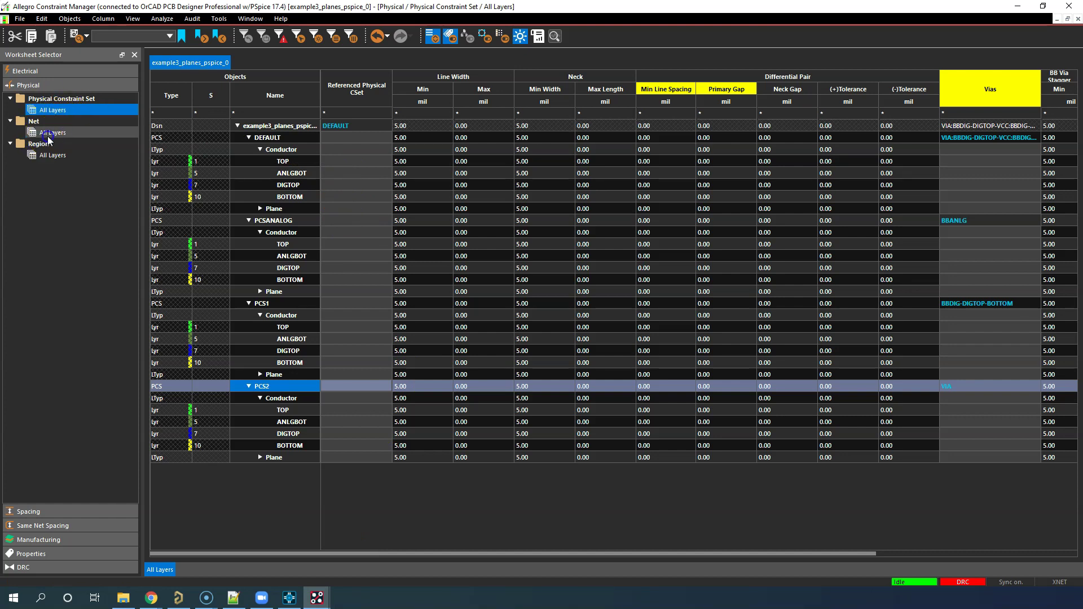
{"action": "left_click", "coordinate": [107, 133]}
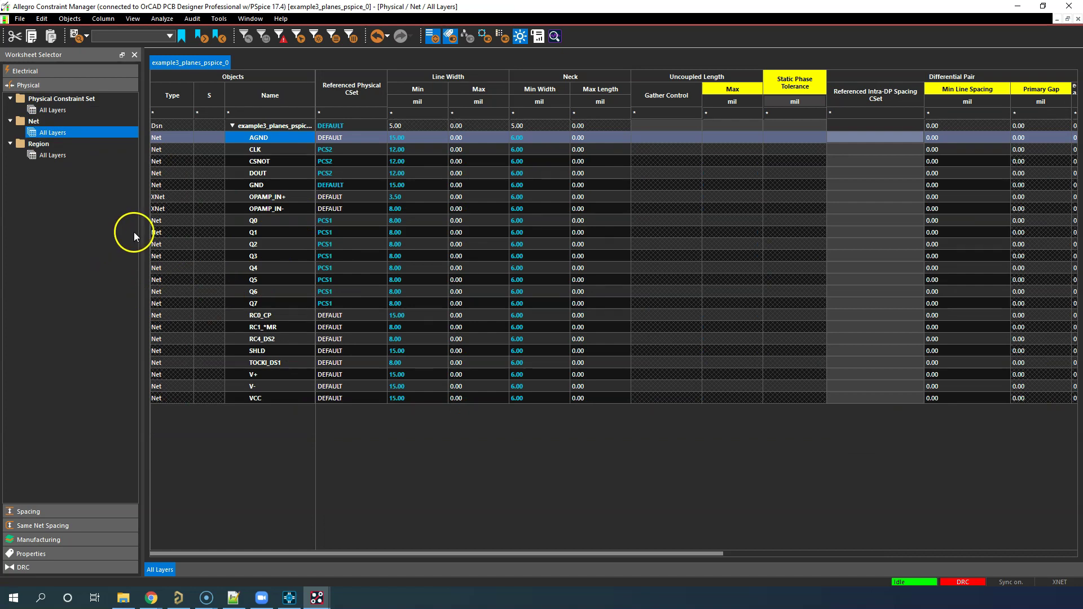
{"action": "left_click", "coordinate": [62, 109]}
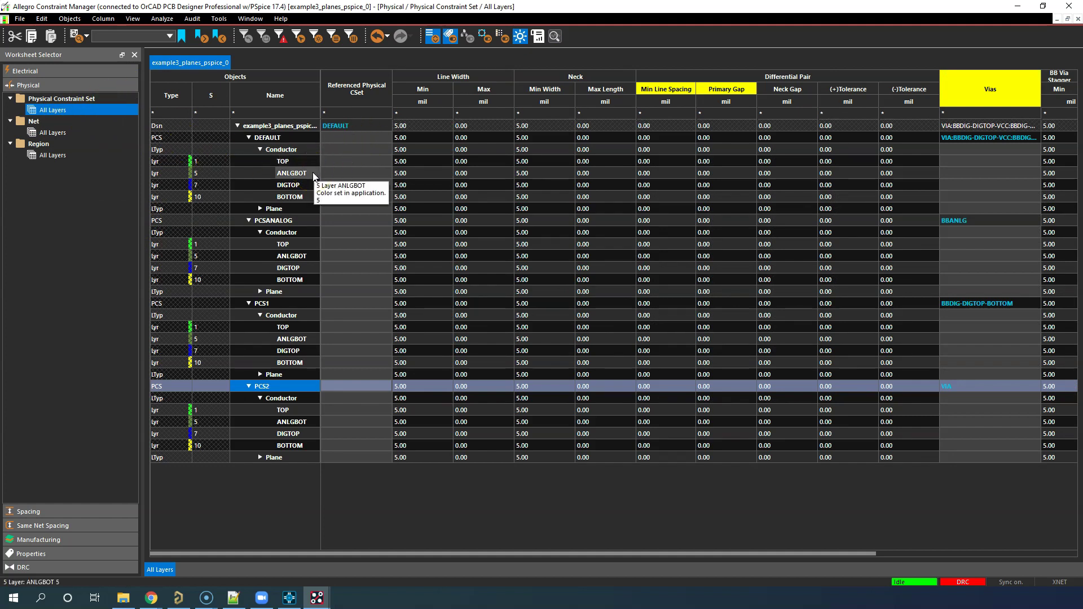
{"action": "left_click", "coordinate": [85, 133]}
{"action": "left_click", "coordinate": [63, 110]}
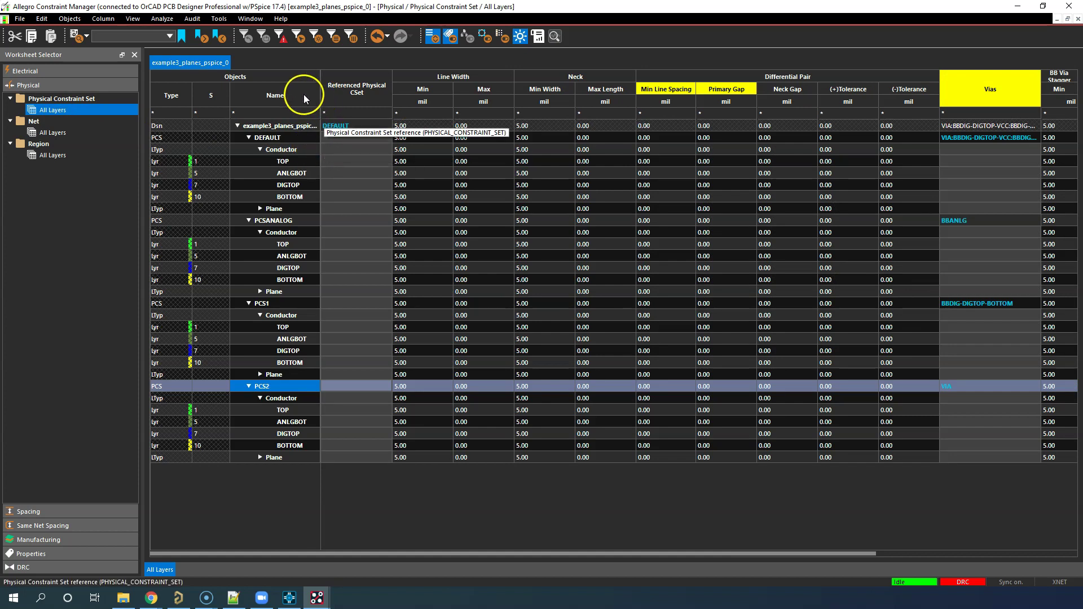
Show the all-layer Spacing Constraint Set worksheet, collapse the SMD Pin To columns and expand the Test Pin To columns
{"action": "left_click", "coordinate": [90, 509]}
{"action": "left_click", "coordinate": [67, 126]}
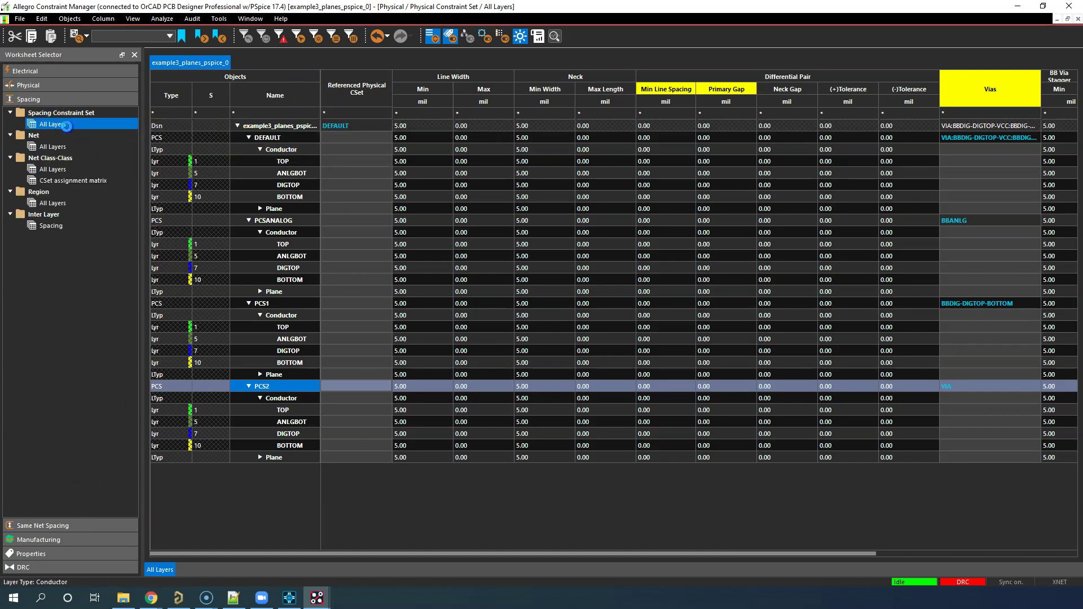
{"action": "left_click_drag", "start_coordinate": [510, 554], "coordinate": [834, 554]}
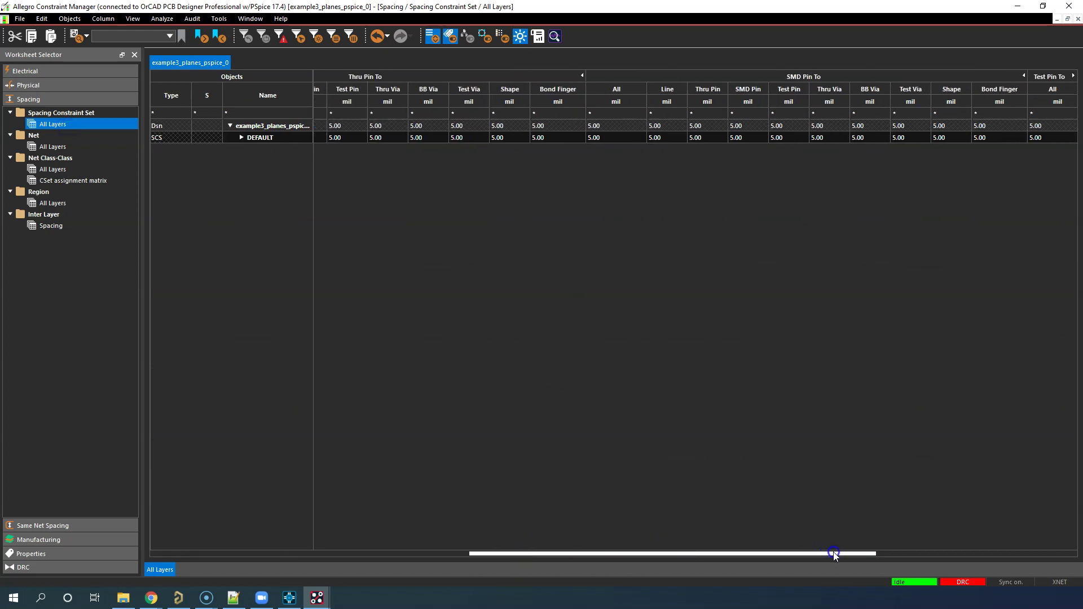
{"action": "left_click", "coordinate": [749, 71]}
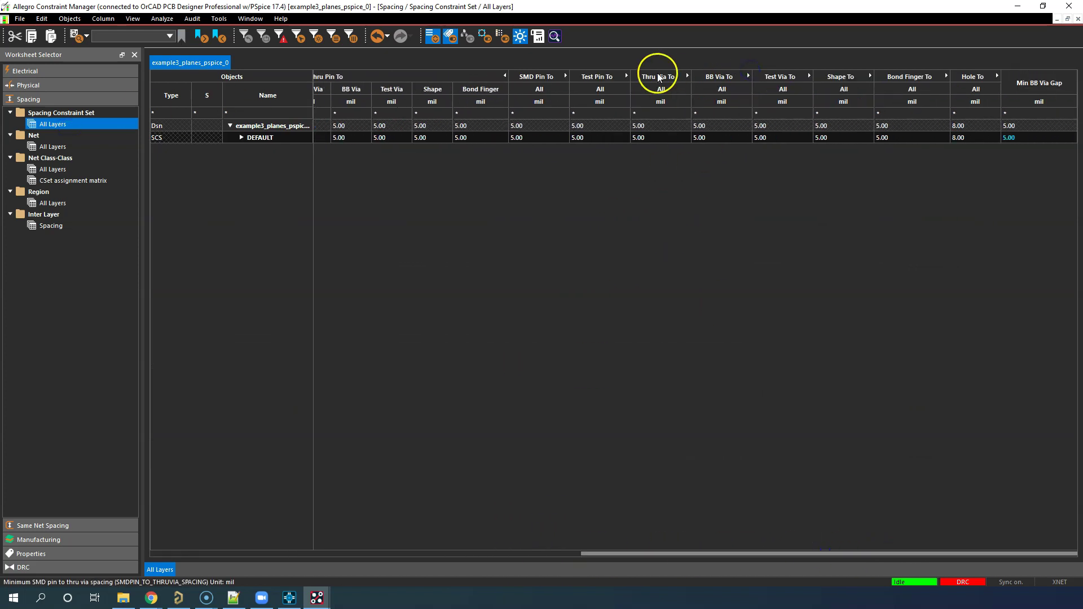
{"action": "left_click", "coordinate": [626, 76]}
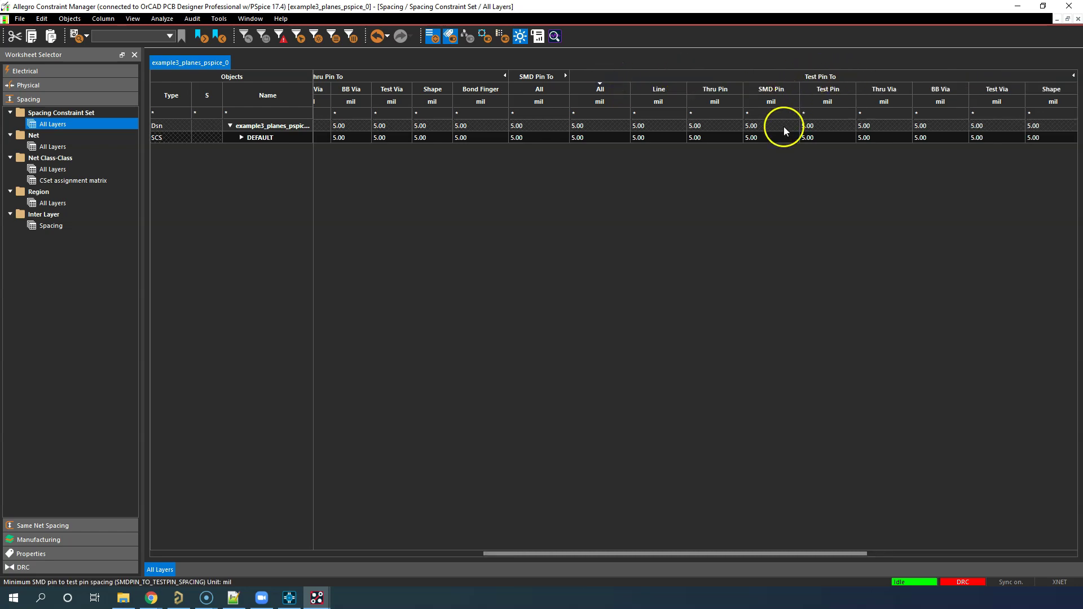
Expand the DEFAULT spacing constraint set and examine its per-layer clearances across the object-to-object columns
{"action": "left_click", "coordinate": [242, 138]}
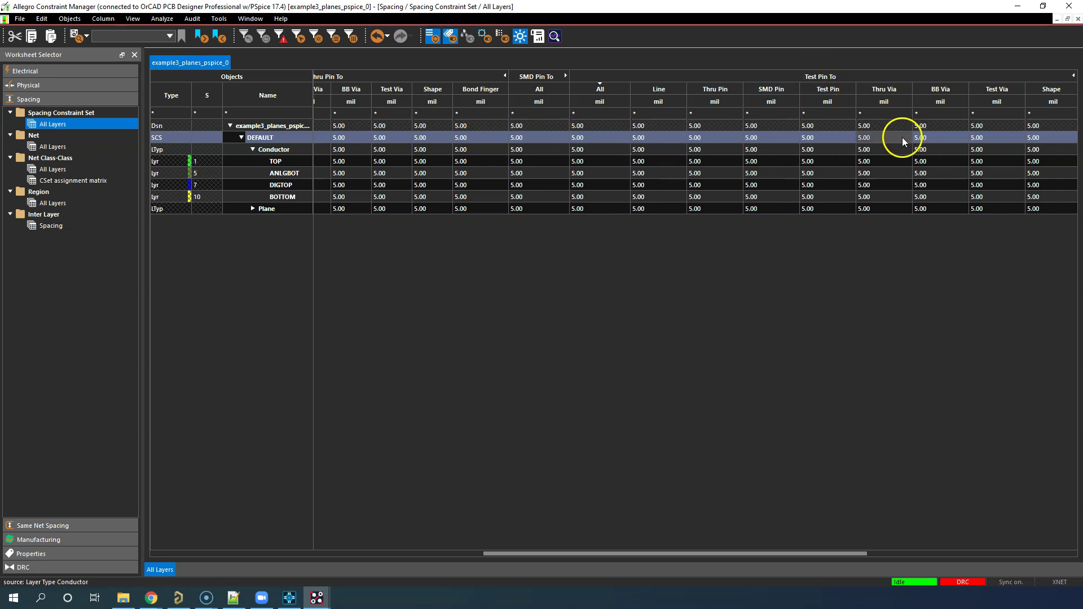
{"action": "left_click_drag", "start_coordinate": [708, 553], "coordinate": [527, 554]}
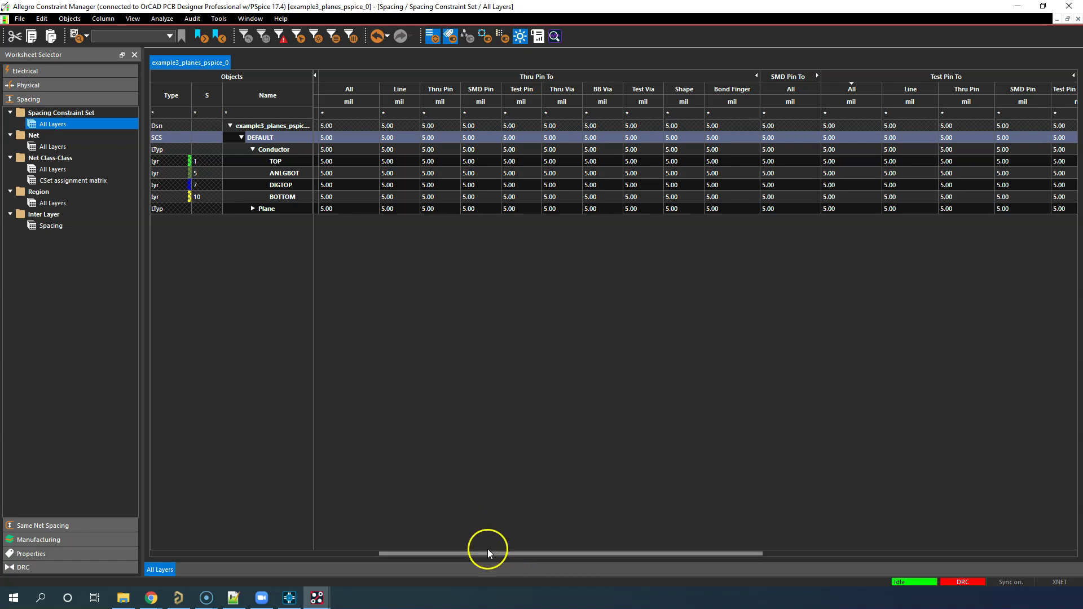
{"action": "left_click_drag", "start_coordinate": [480, 556], "coordinate": [185, 493]}
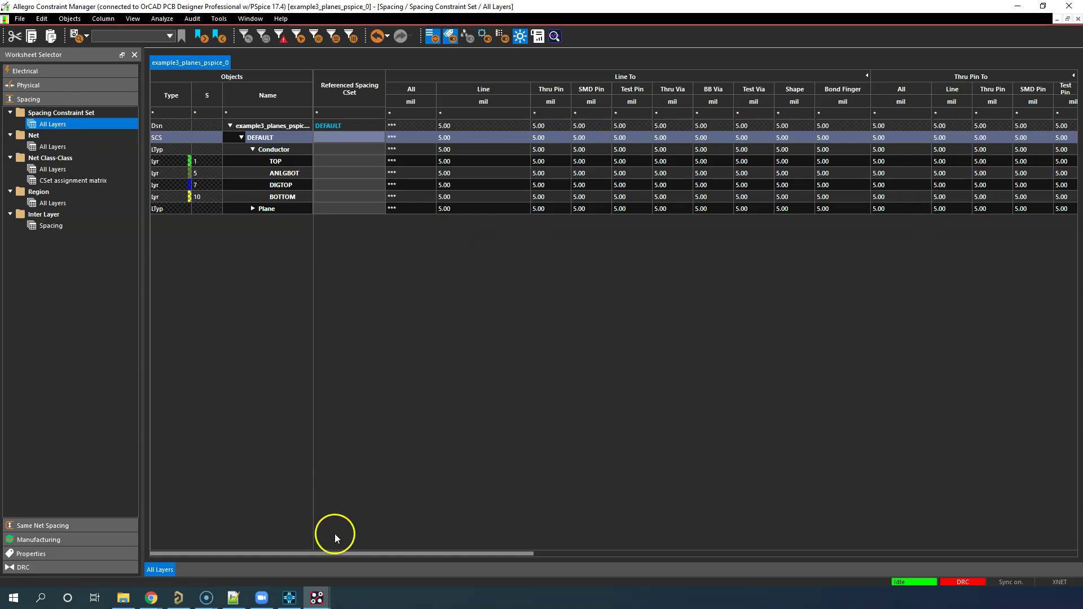
{"action": "left_click_drag", "start_coordinate": [447, 557], "coordinate": [1018, 546]}
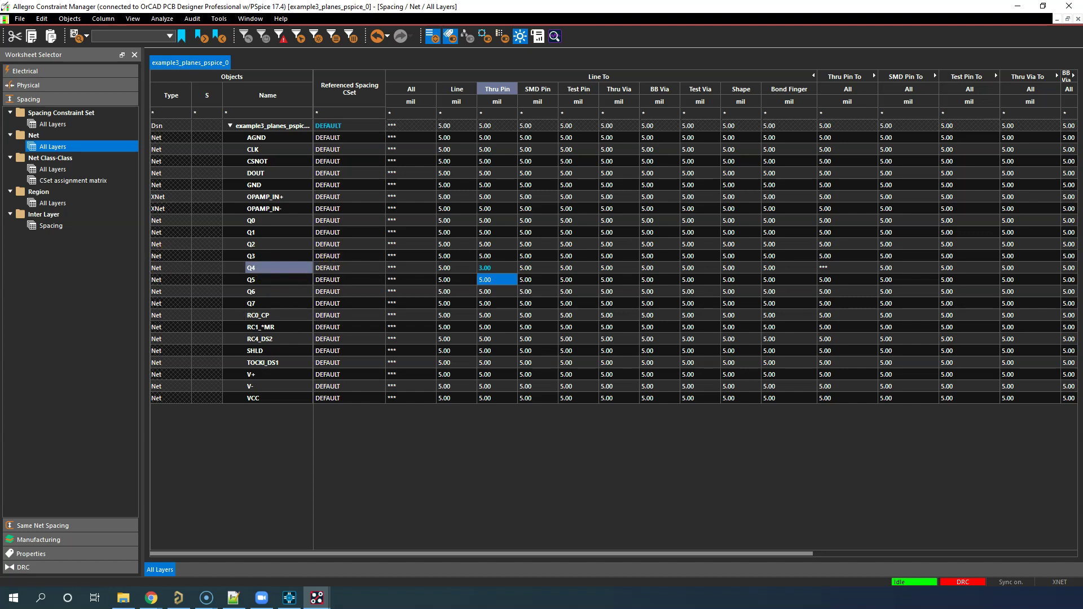
Create a spacing constraint set named SCS1 for the example3_planes_pspice_0 design
{"action": "left_click", "coordinate": [53, 124]}
{"action": "right_click", "coordinate": [293, 127]}
{"action": "mouse_move", "coordinate": [406, 223]}
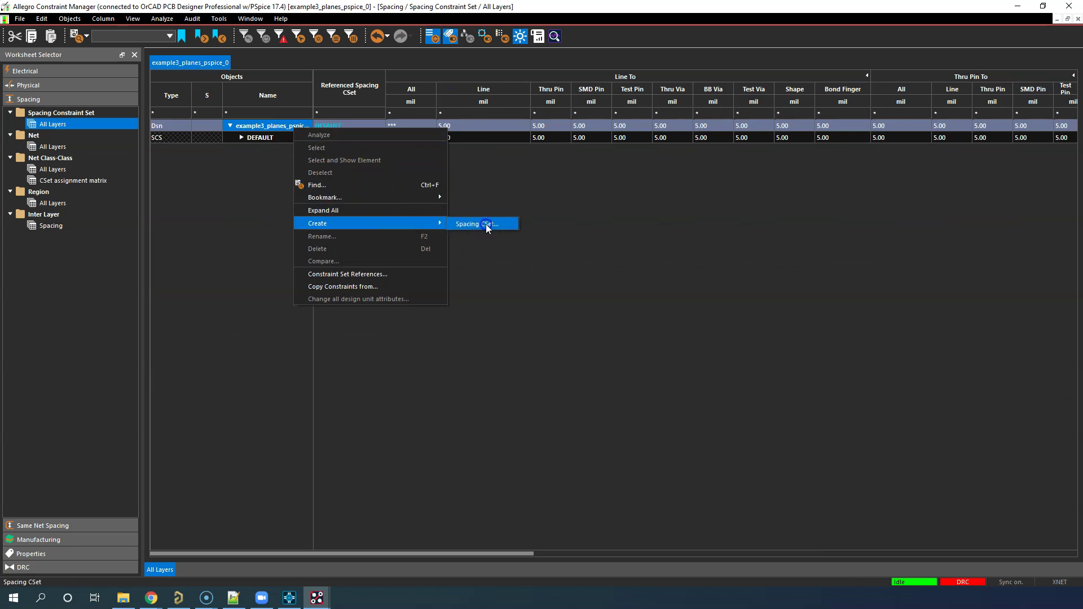
{"action": "left_click", "coordinate": [485, 224]}
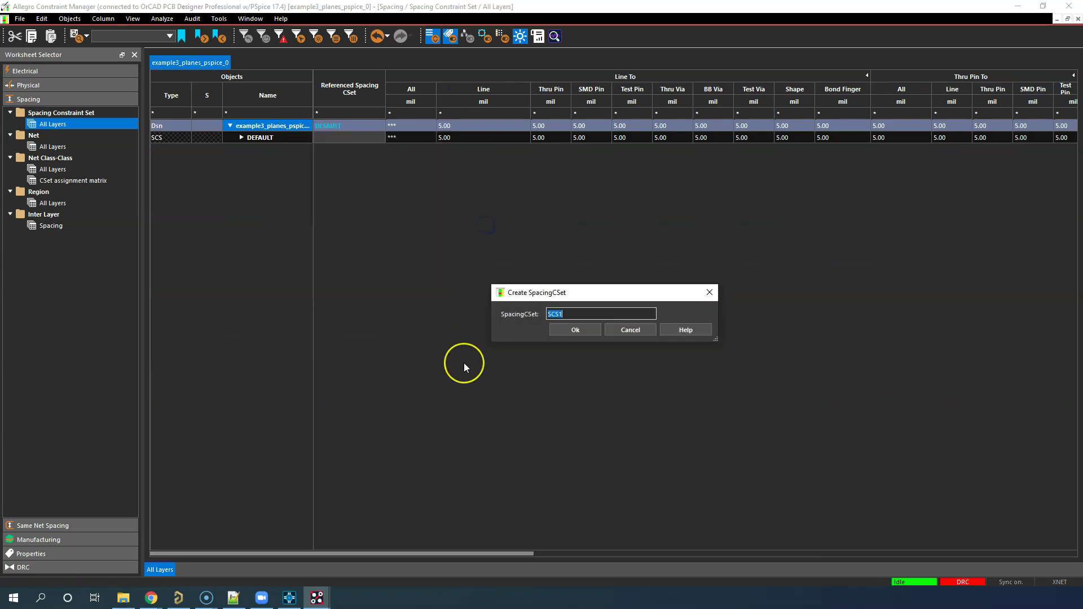
{"action": "left_click", "coordinate": [567, 330]}
Expand the conductor and plane layers of SCS1, and open the all-layer spacing worksheet for nets
{"action": "left_click", "coordinate": [242, 149]}
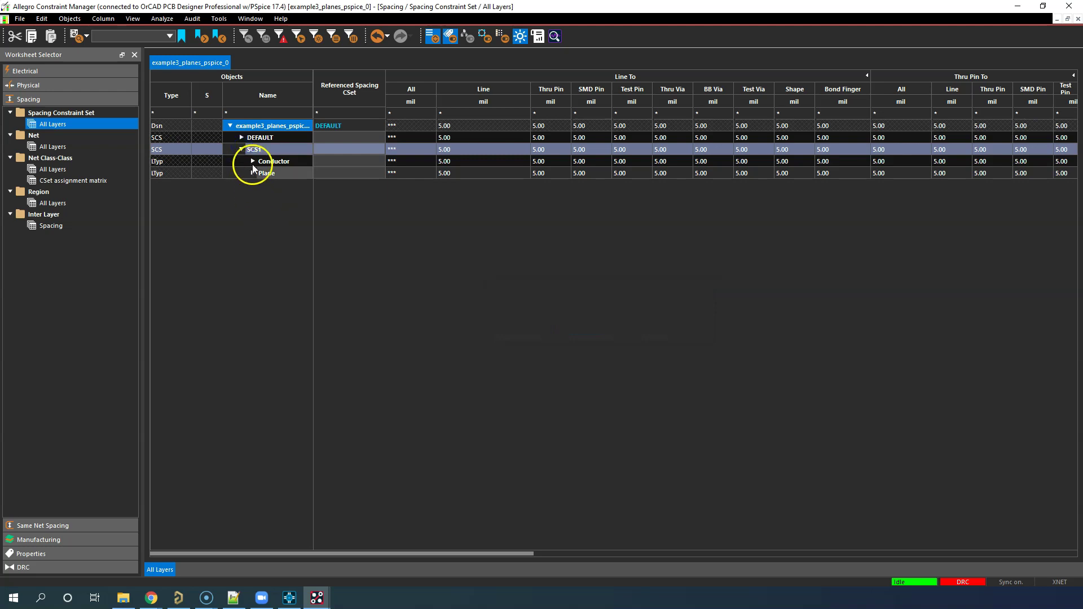
{"action": "left_click", "coordinate": [252, 162]}
{"action": "left_click", "coordinate": [252, 221]}
{"action": "left_click", "coordinate": [279, 149]}
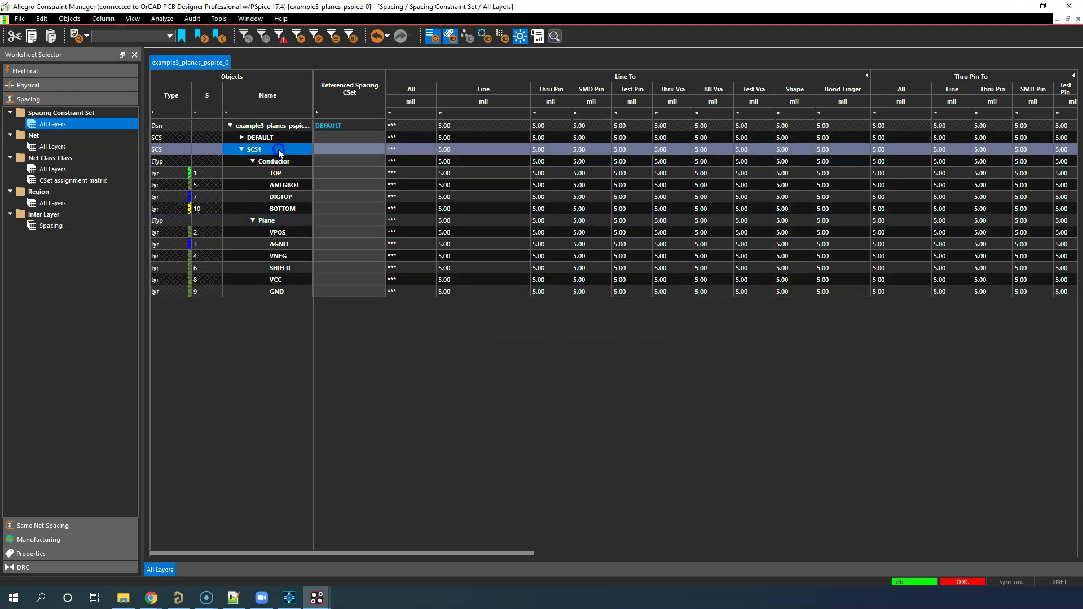
{"action": "left_click", "coordinate": [53, 147]}
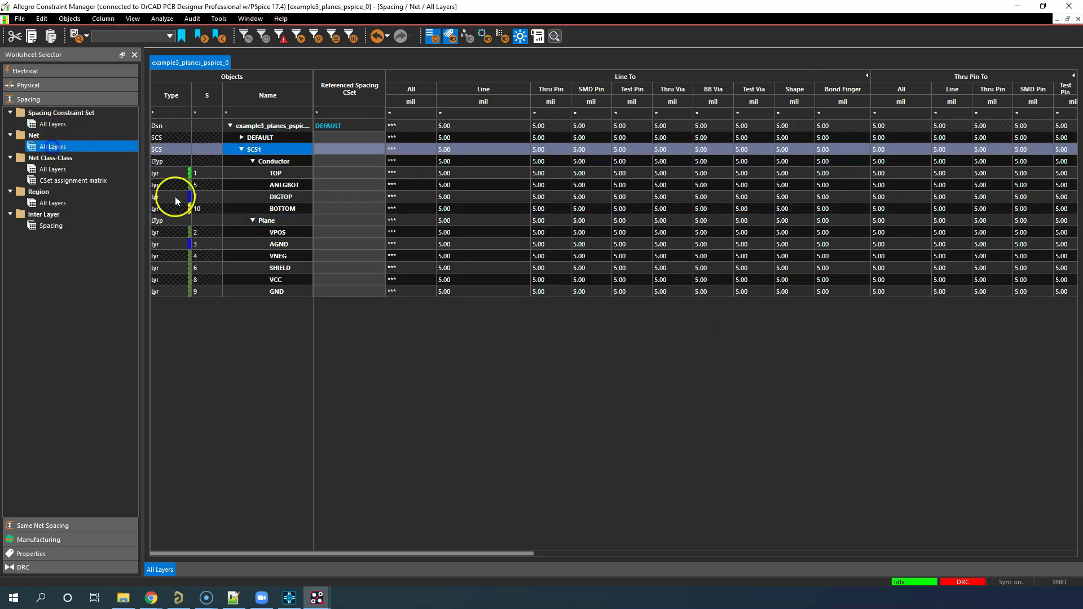
Assign the SCS1 spacing constraint set to net Q3 in the all-layer spacing worksheet for nets
{"action": "left_click", "coordinate": [293, 257]}
{"action": "left_click", "coordinate": [375, 255]}
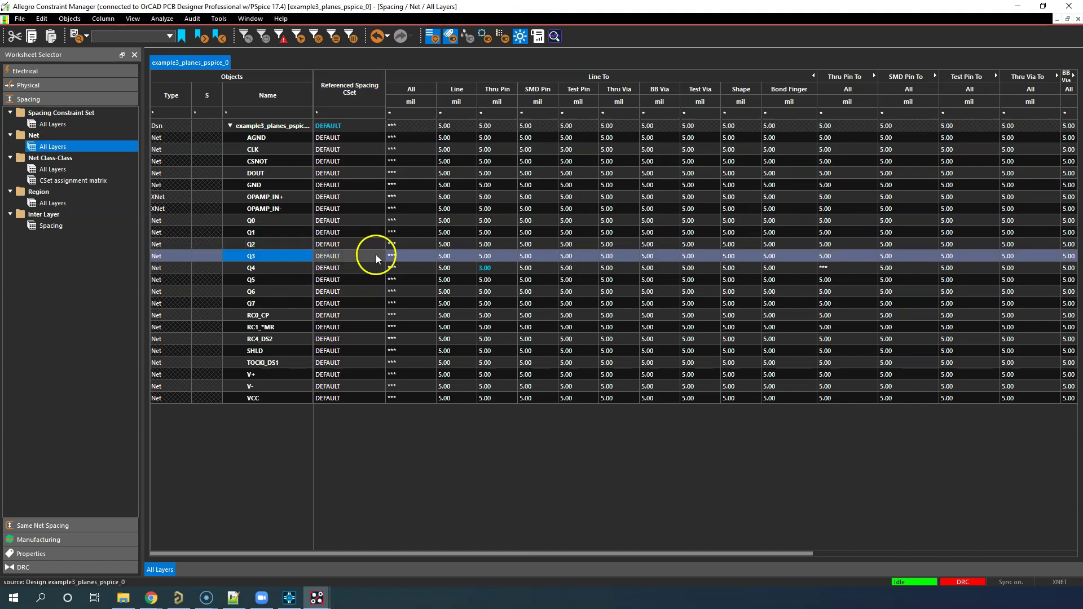
{"action": "left_click", "coordinate": [378, 259]}
{"action": "left_click", "coordinate": [350, 273]}
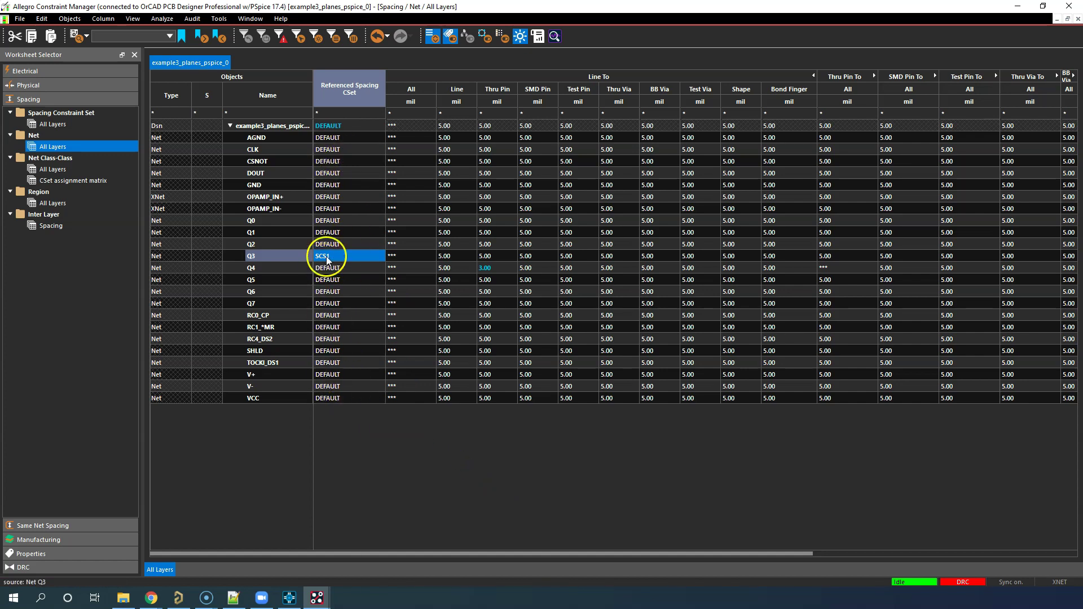
Jump from net Q3's referenced spacing constraint set to that set's definition
{"action": "right_click", "coordinate": [362, 258]}
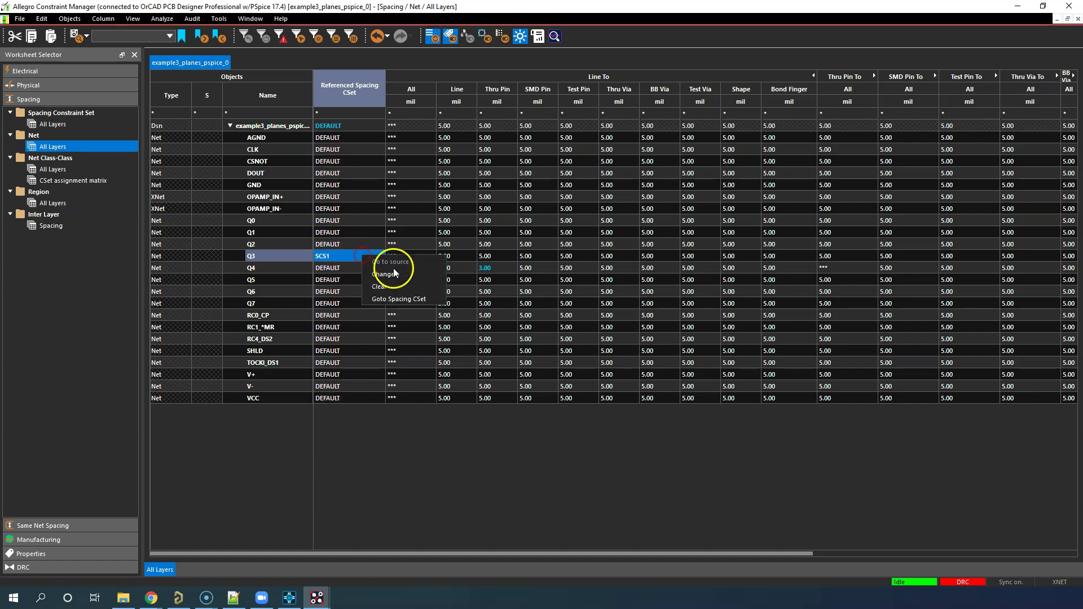
{"action": "left_click", "coordinate": [336, 259]}
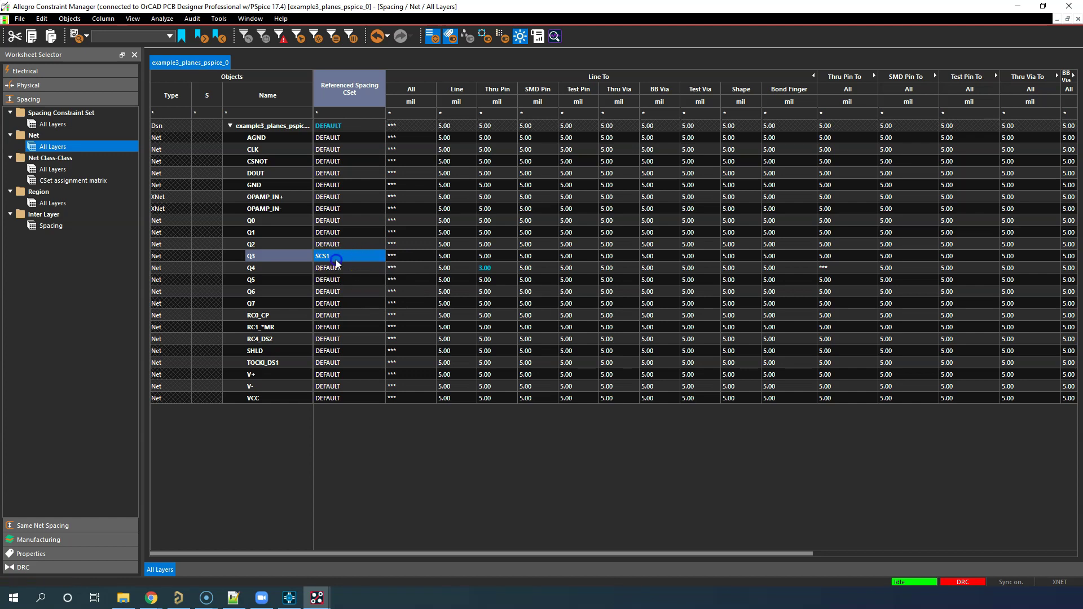
{"action": "left_click", "coordinate": [364, 258]}
{"action": "right_click", "coordinate": [363, 258]}
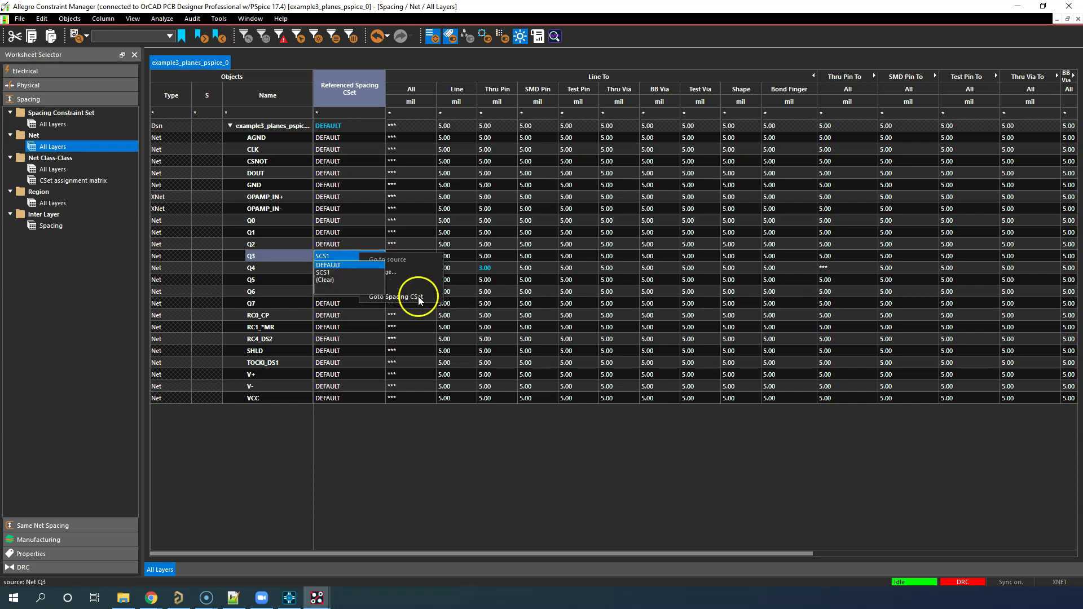
{"action": "left_click", "coordinate": [417, 298]}
{"action": "left_click", "coordinate": [412, 298]}
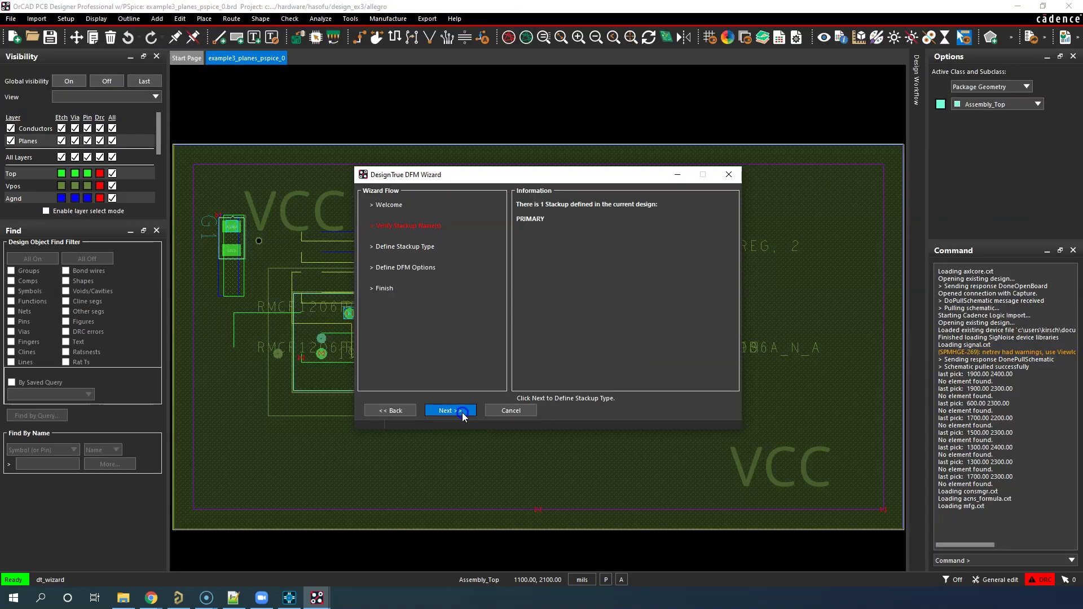
Proceed through the DesignTrue DFM Wizard for the PRIMARY stackup, and show the Outline To rules in the Design for Fabrication Outline worksheet
{"action": "left_click", "coordinate": [462, 412]}
{"action": "left_click", "coordinate": [457, 415]}
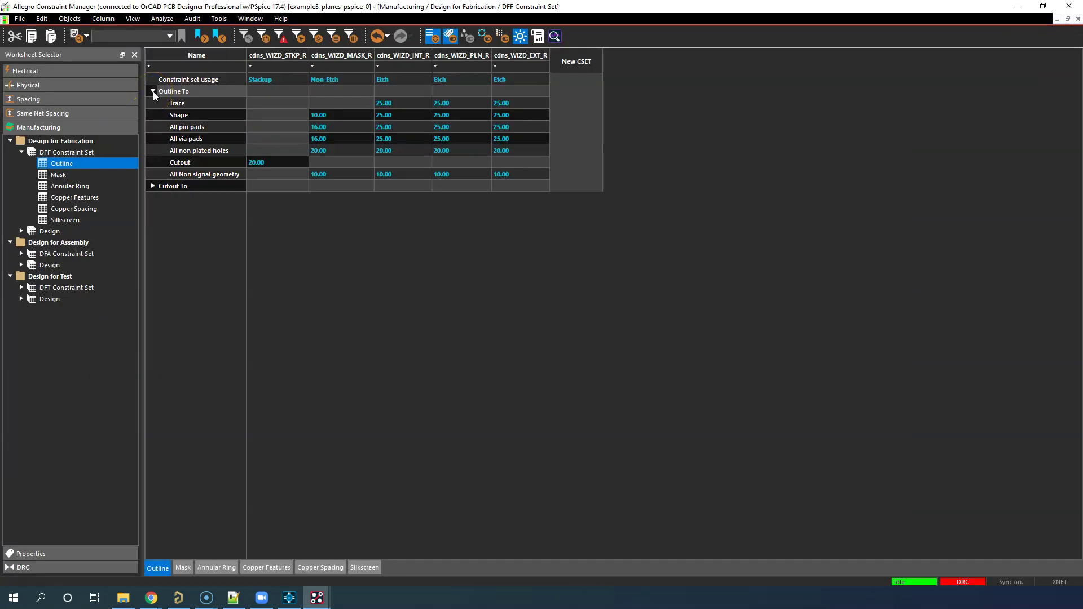
{"action": "left_click", "coordinate": [153, 91]}
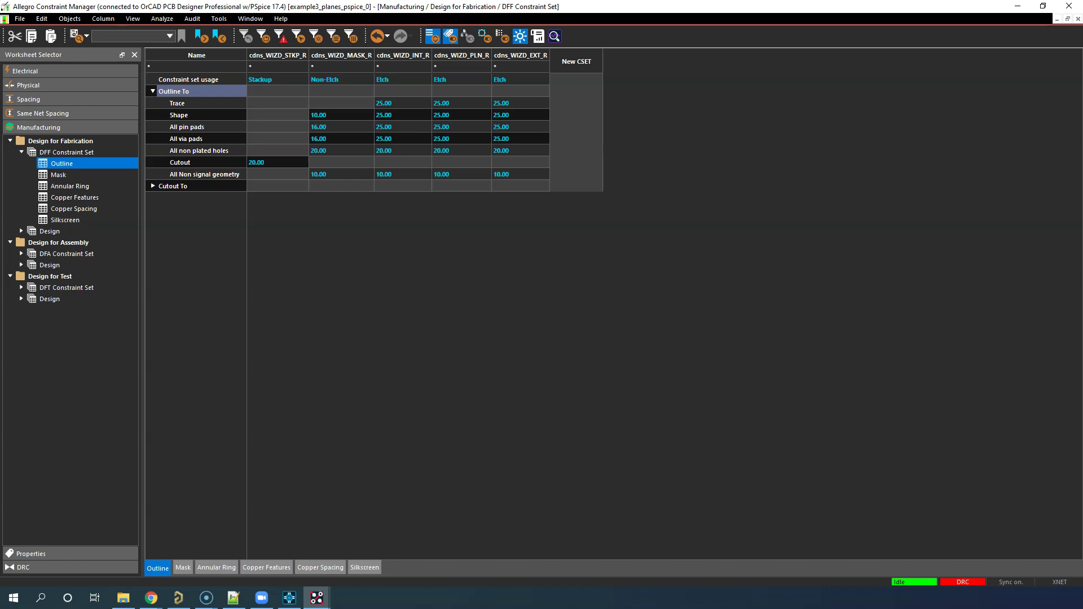
{"action": "key", "text": "alt+Tab"}
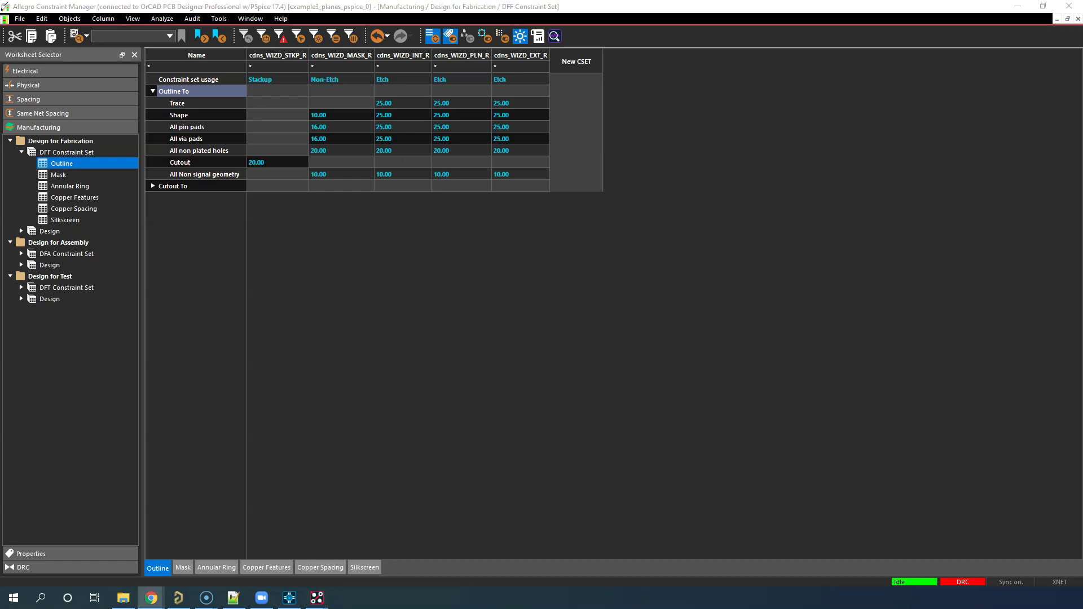
{"action": "key", "text": "alt+Tab"}
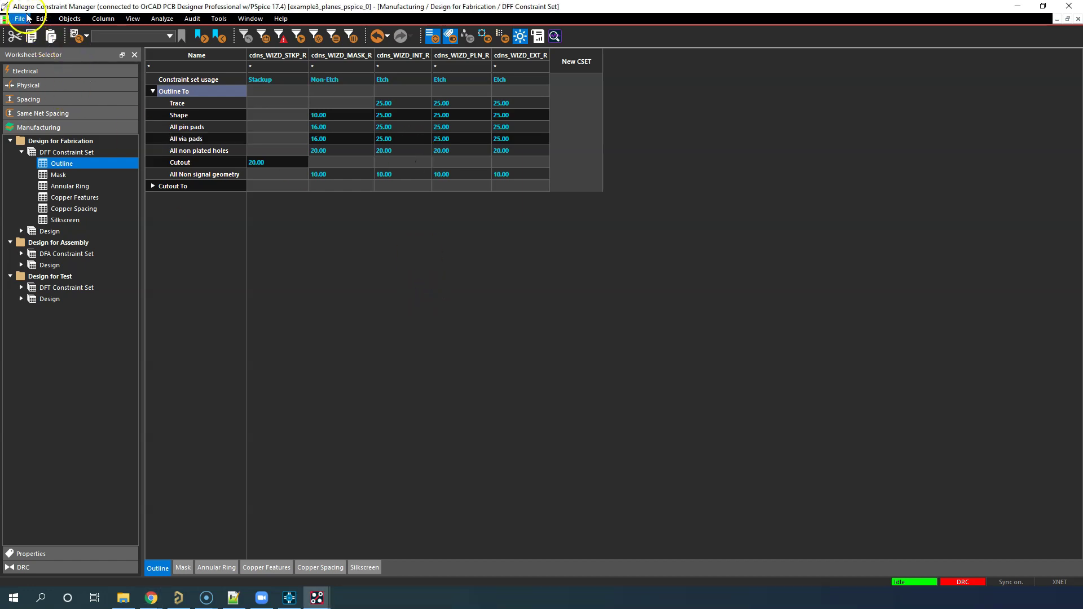
Export the constraints to an XML constraint file named example3_planes_pspice_0, with all contents included and a Generic cross-section
{"action": "left_click", "coordinate": [20, 19]}
{"action": "mouse_move", "coordinate": [45, 44]}
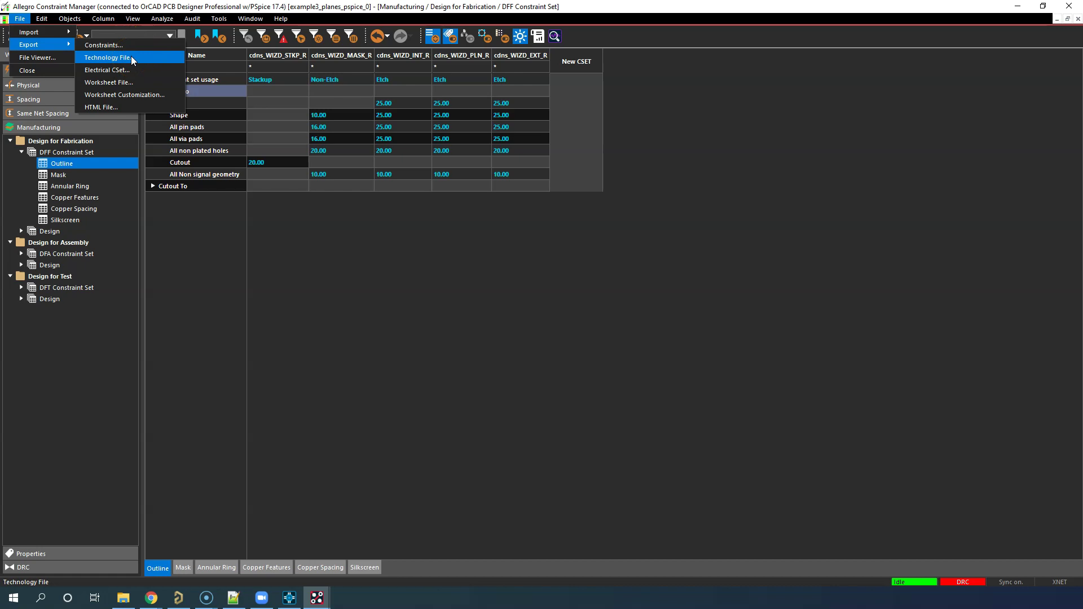
{"action": "left_click", "coordinate": [142, 71]}
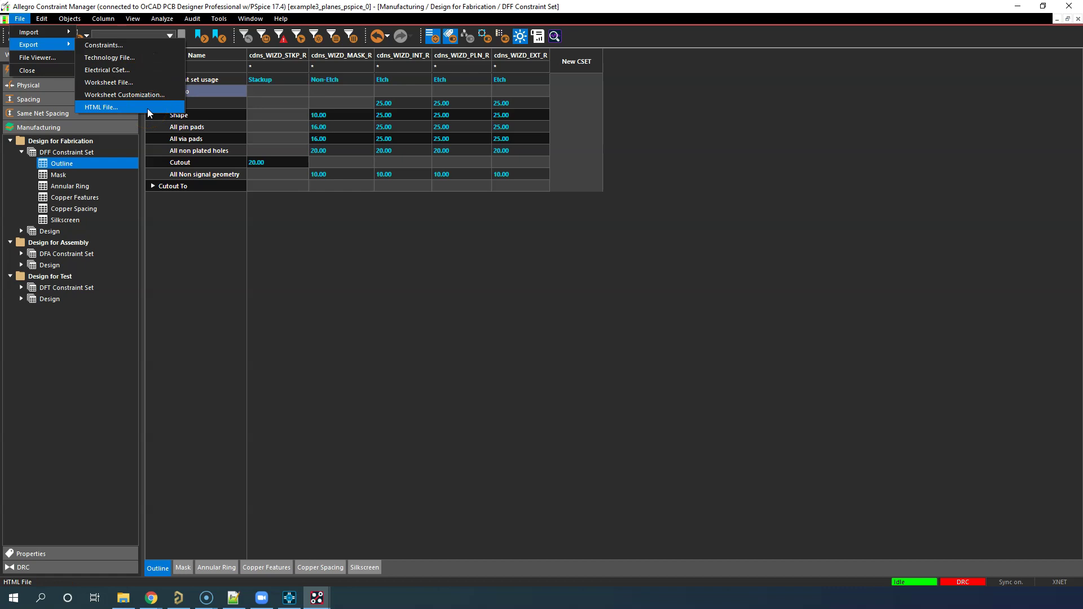
{"action": "left_click", "coordinate": [146, 45]}
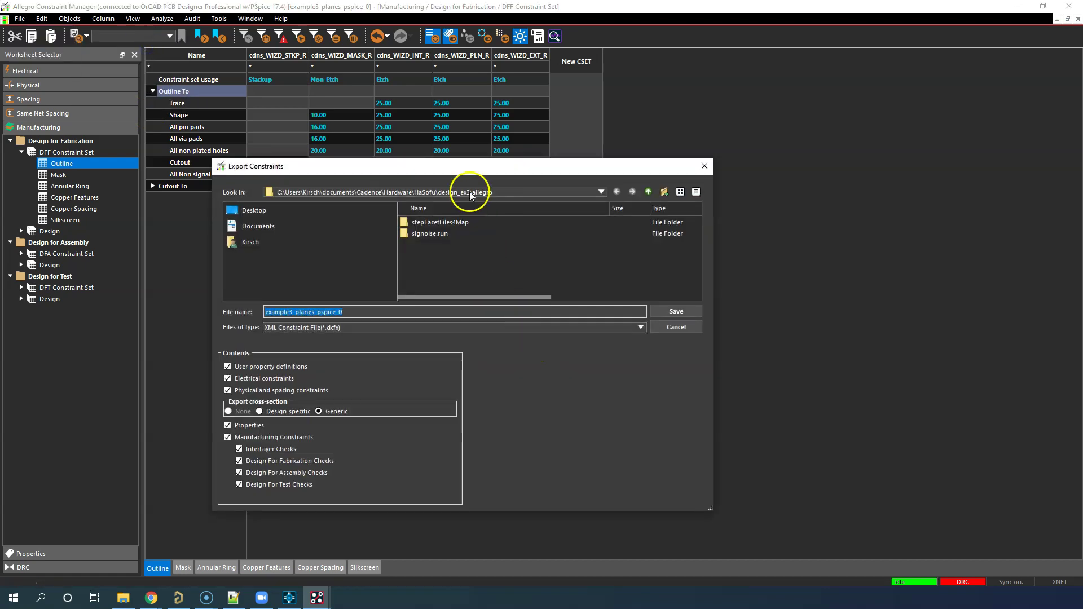
{"action": "left_click_drag", "start_coordinate": [471, 166], "coordinate": [417, 132]}
{"action": "left_click_drag", "start_coordinate": [656, 477], "coordinate": [872, 520]}
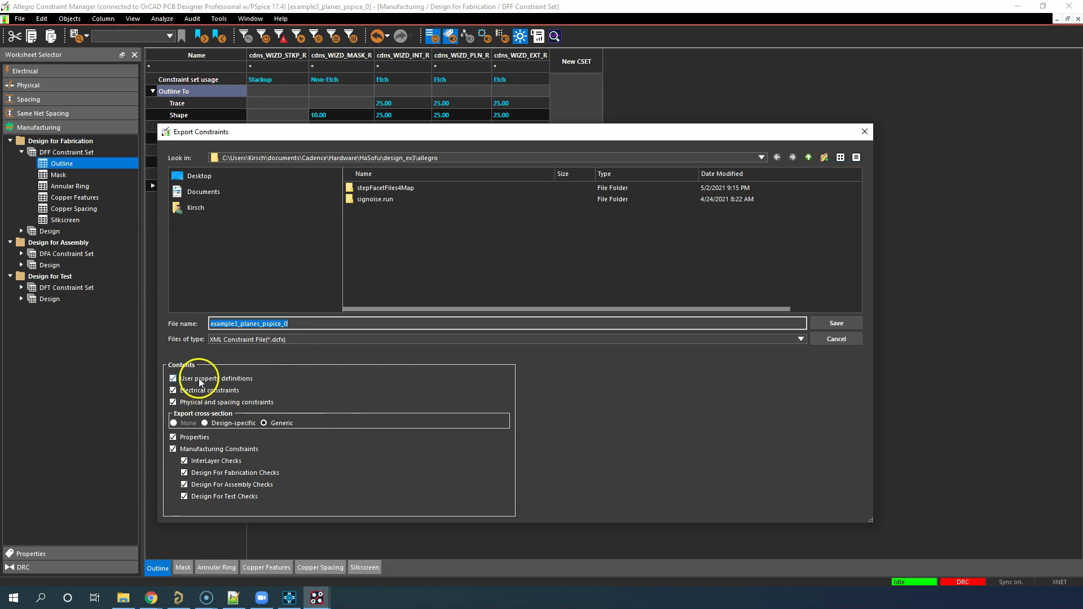
{"action": "left_click", "coordinate": [224, 426]}
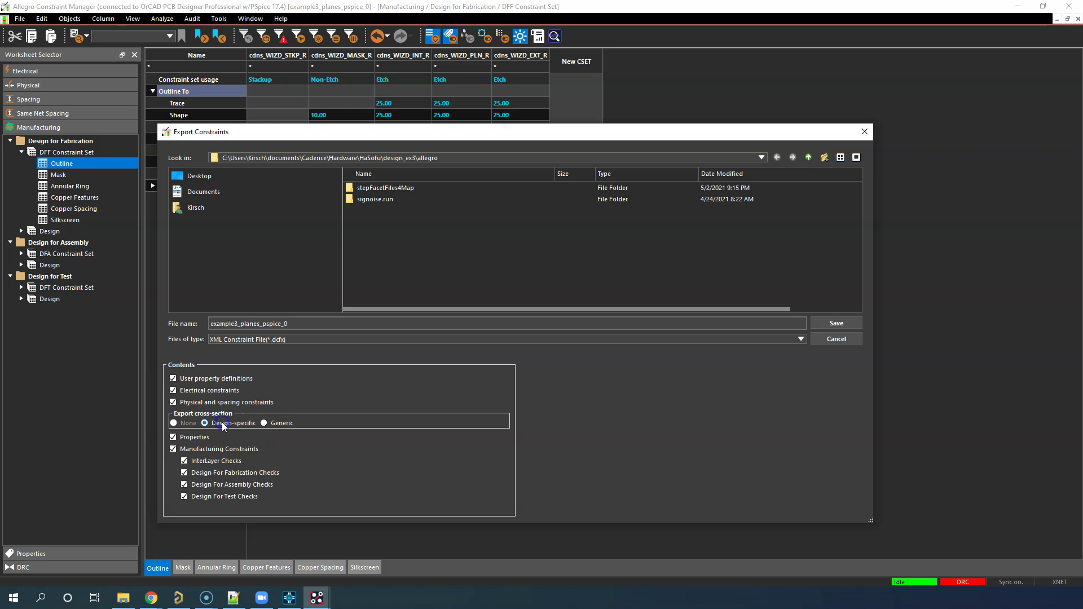
{"action": "left_click", "coordinate": [278, 422]}
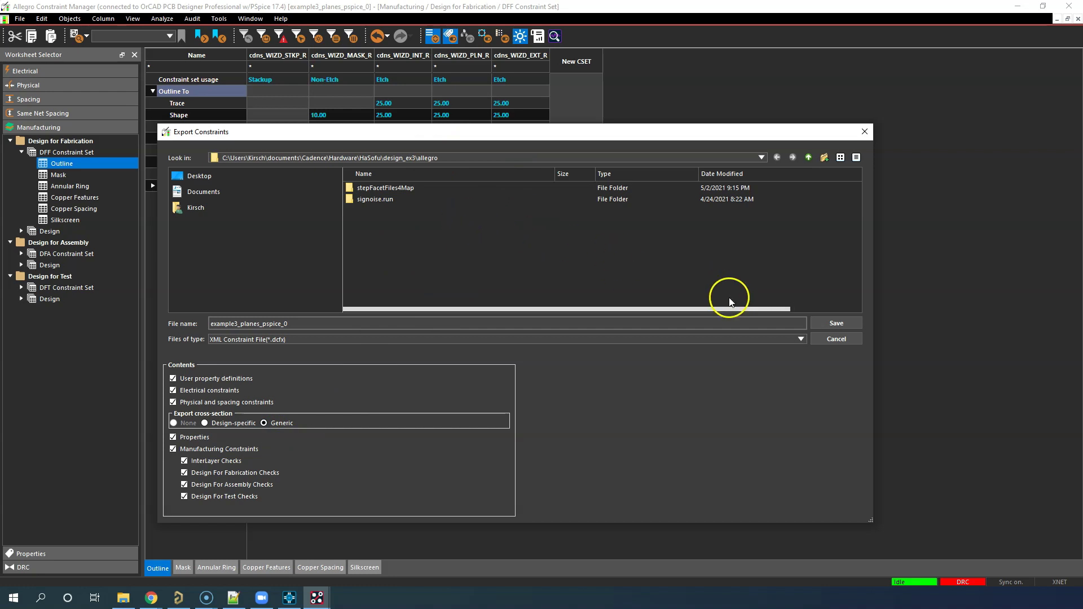
{"action": "left_click", "coordinate": [836, 323]}
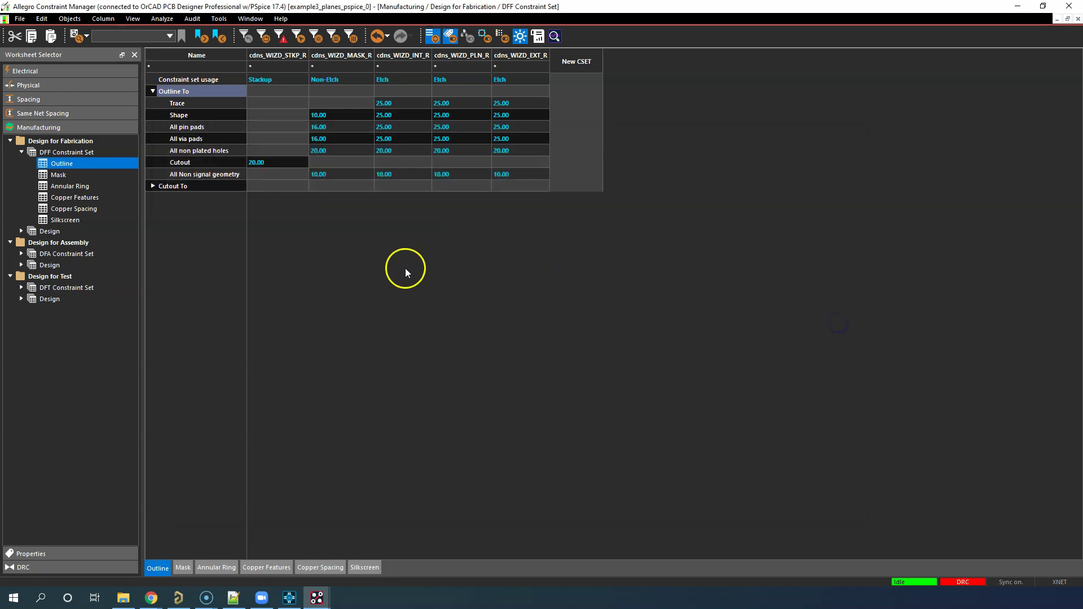
Examine the constraint import dialog's file choice and Merge, Replace and Overwrite modes, and leave it without importing
{"action": "left_click", "coordinate": [20, 18]}
{"action": "mouse_move", "coordinate": [50, 35]}
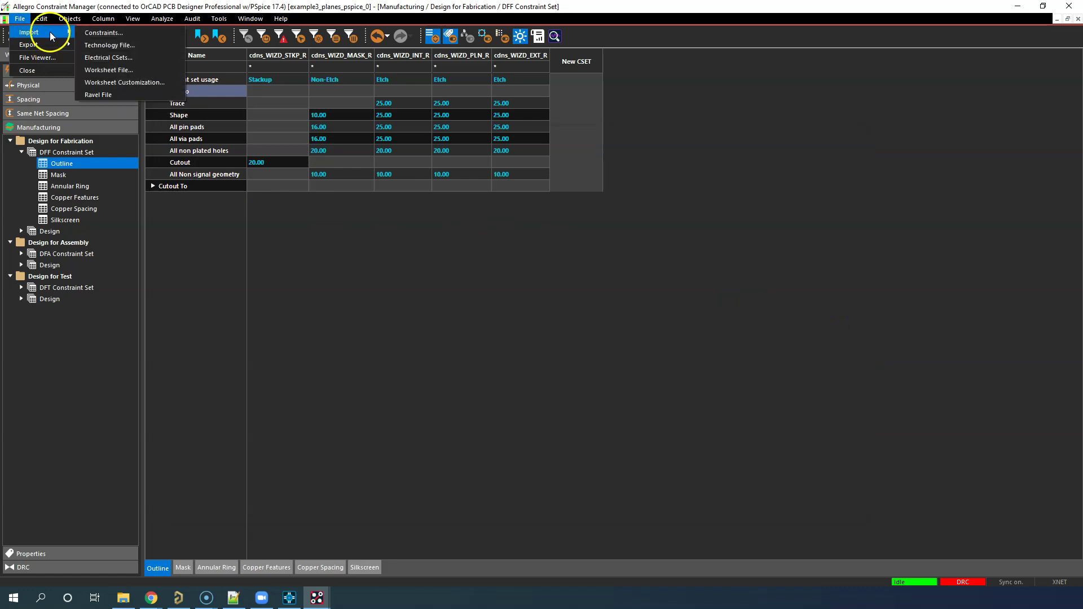
{"action": "left_click", "coordinate": [110, 34]}
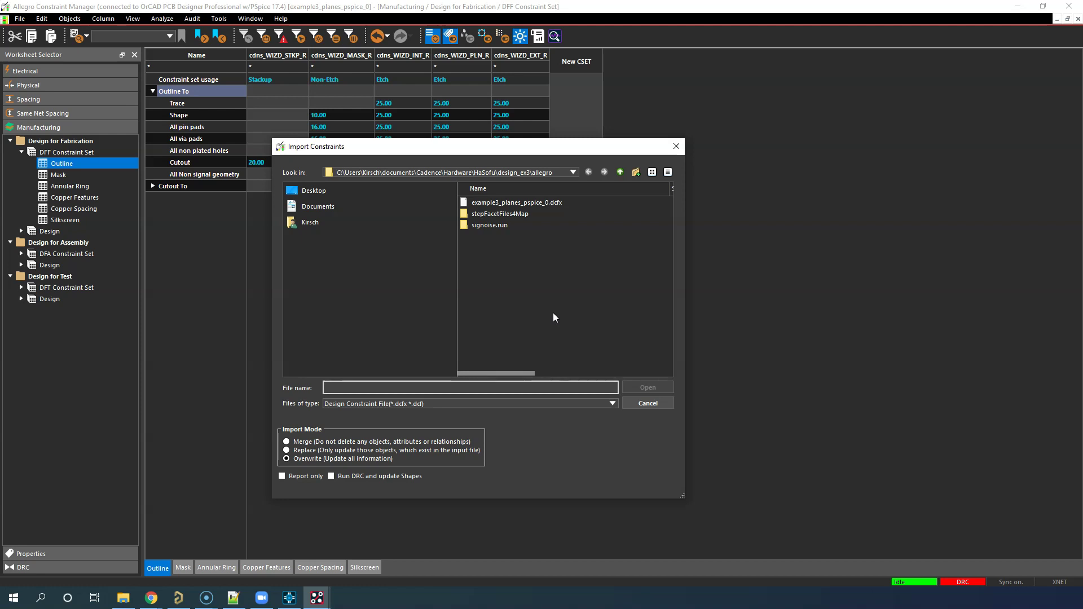
{"action": "left_click", "coordinate": [647, 403]}
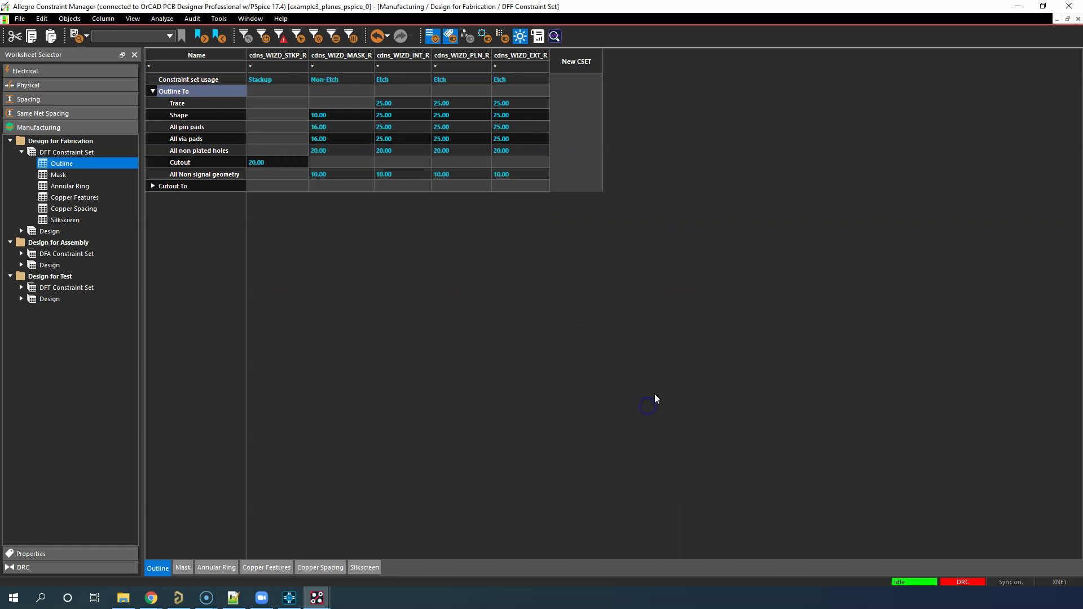
Switch to Altium Designer and review the PCB design rules tree and clearance matrix, closing the rules editor without changes
{"action": "key", "text": "alt+Tab"}
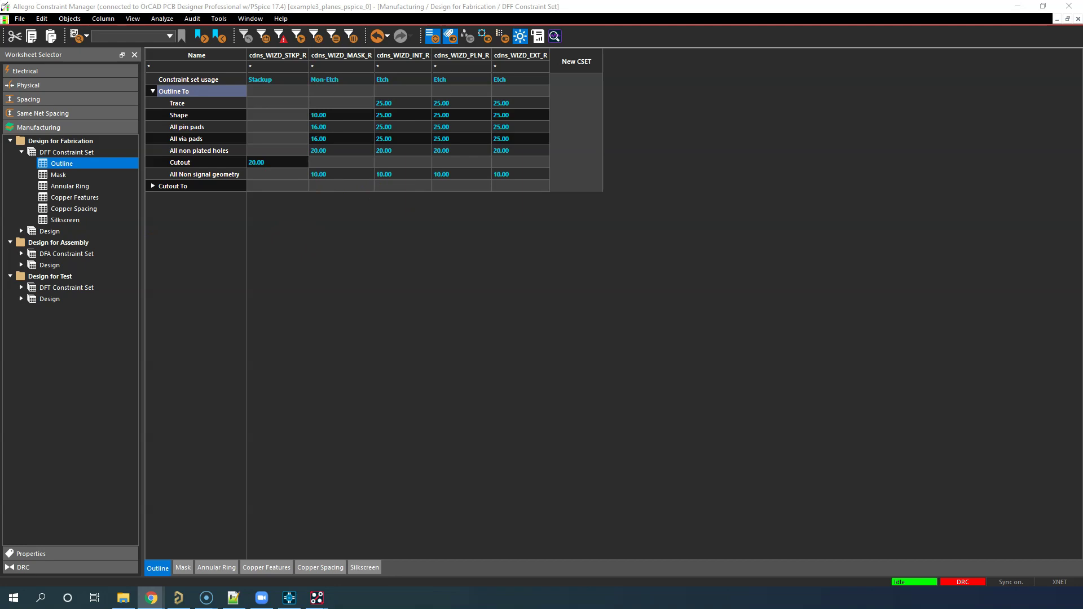
{"action": "left_click", "coordinate": [1017, 6]}
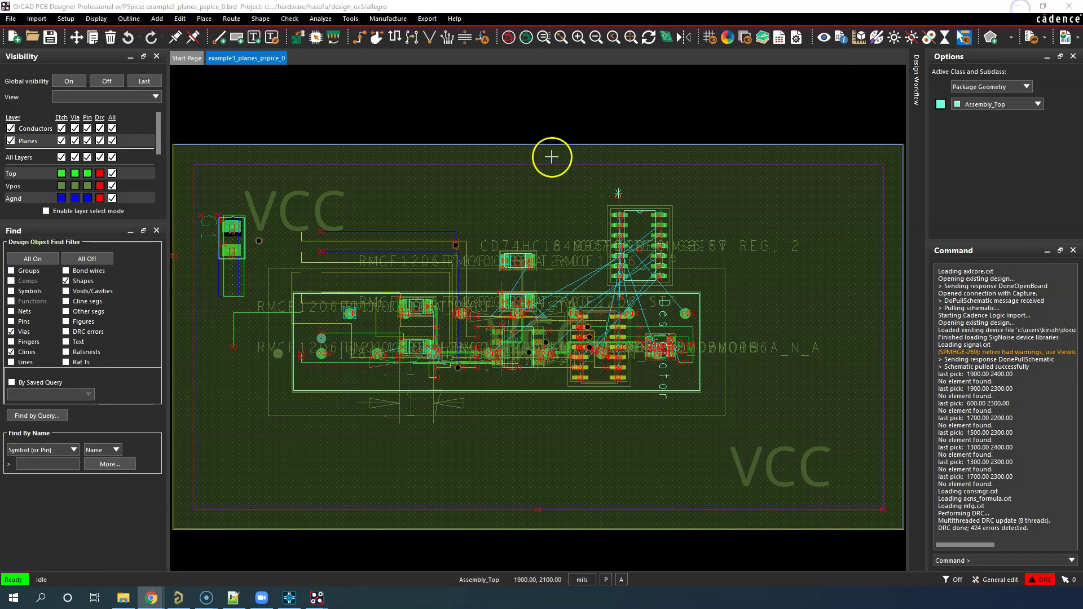
{"action": "left_click", "coordinate": [179, 598]}
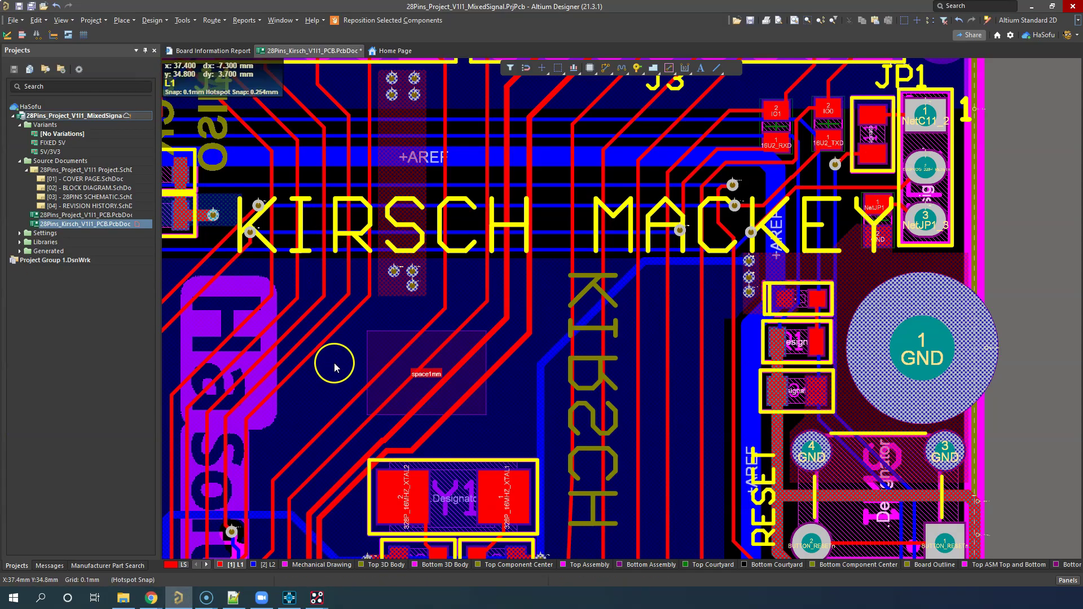
{"action": "left_click", "coordinate": [157, 20]}
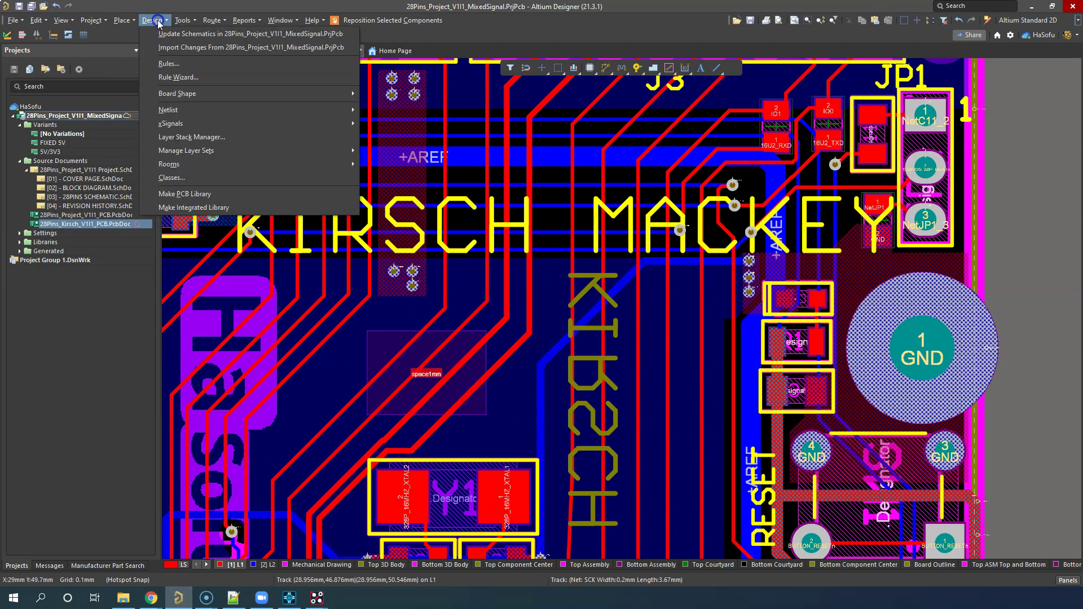
{"action": "left_click", "coordinate": [194, 64]}
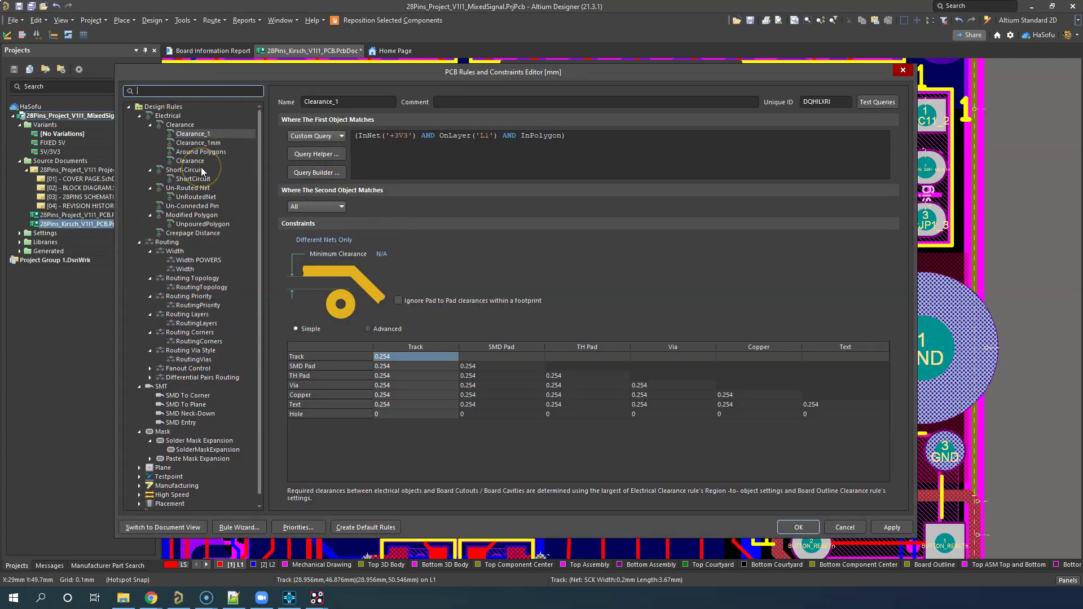
{"action": "left_click", "coordinate": [902, 71]}
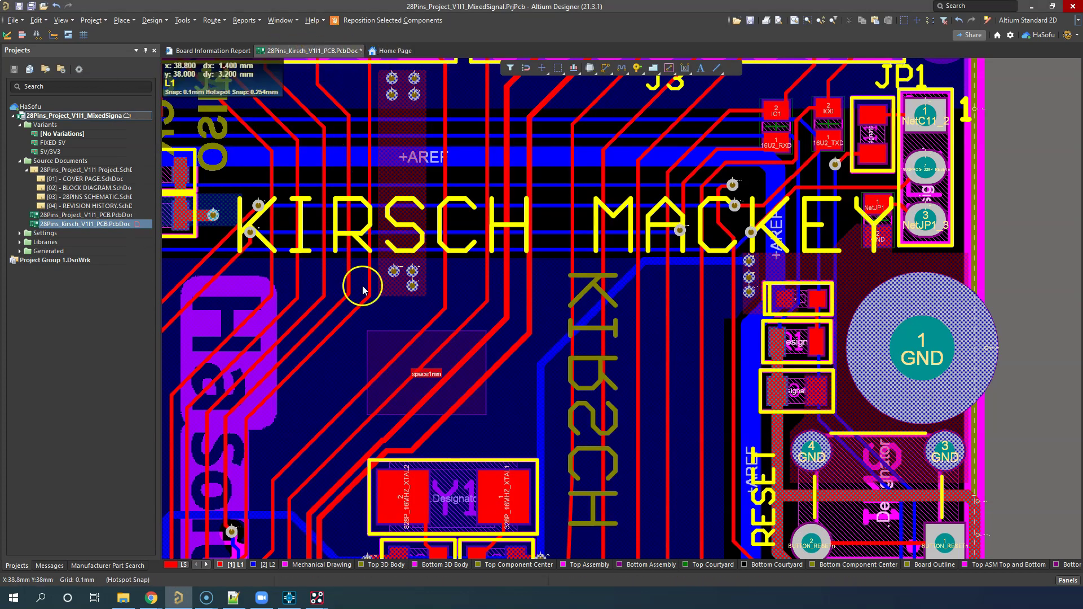
Show the PCB panel and undock the Navigator, PCB and Projects panel group as a floating window
{"action": "left_click", "coordinate": [1068, 581]}
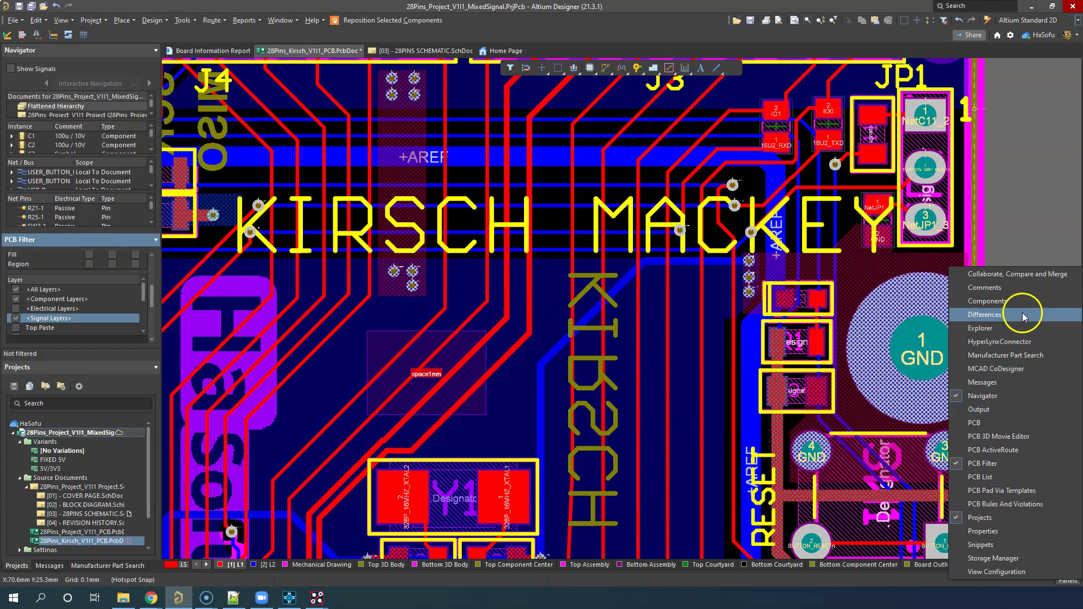
{"action": "left_click", "coordinate": [1007, 422]}
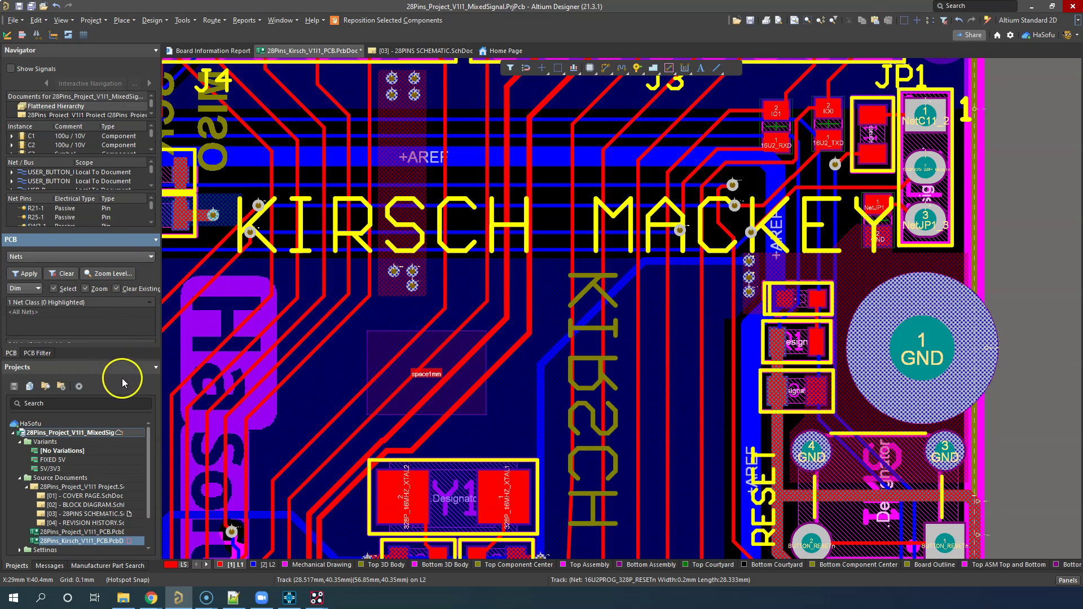
{"action": "left_click_drag", "start_coordinate": [92, 364], "coordinate": [104, 384]}
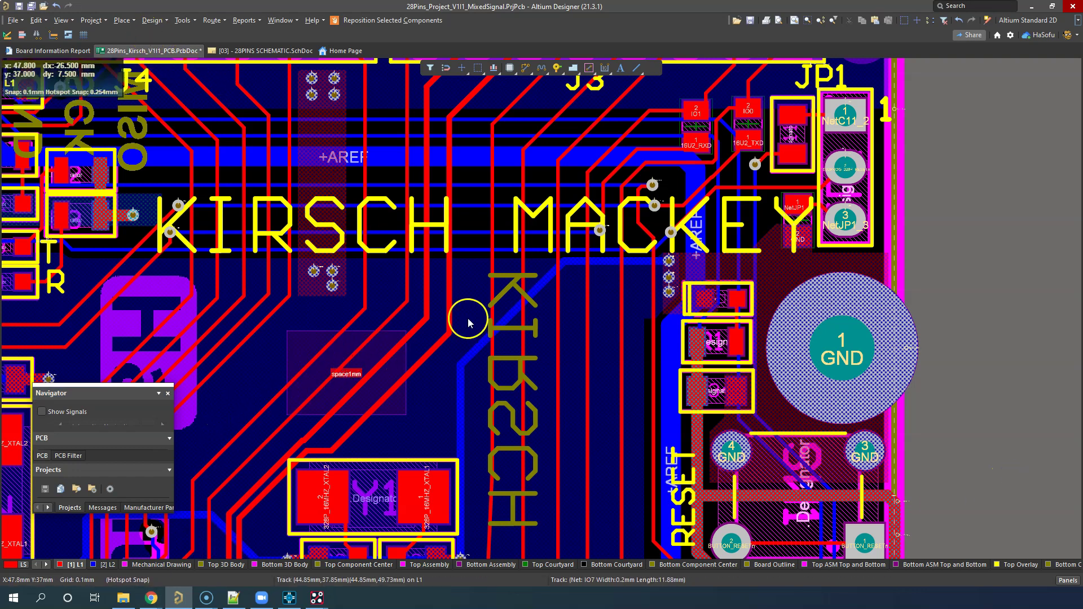
Examine the board's selection filter and snap options in the Properties panel, and close it
{"action": "scroll", "coordinate": [408, 300], "scroll_direction": "down", "scroll_amount": 2, "text": "ctrl"}
{"action": "scroll", "coordinate": [407, 300], "scroll_direction": "down", "scroll_amount": 2, "text": "ctrl"}
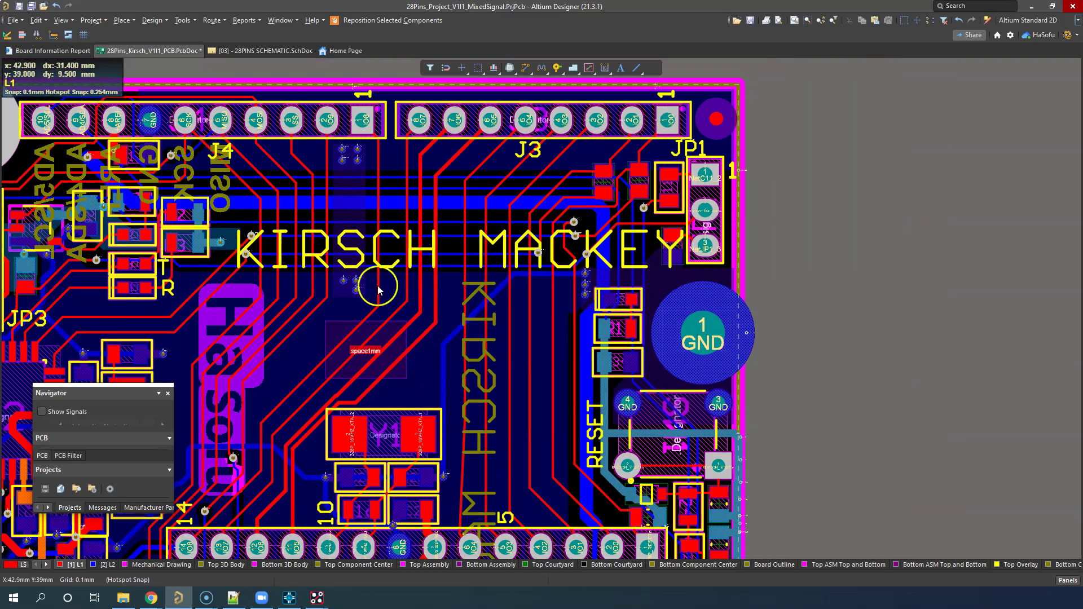
{"action": "right_click_drag", "start_coordinate": [366, 285], "coordinate": [756, 249]}
{"action": "right_click_drag", "start_coordinate": [541, 277], "coordinate": [603, 112]}
{"action": "left_click", "coordinate": [1071, 583]}
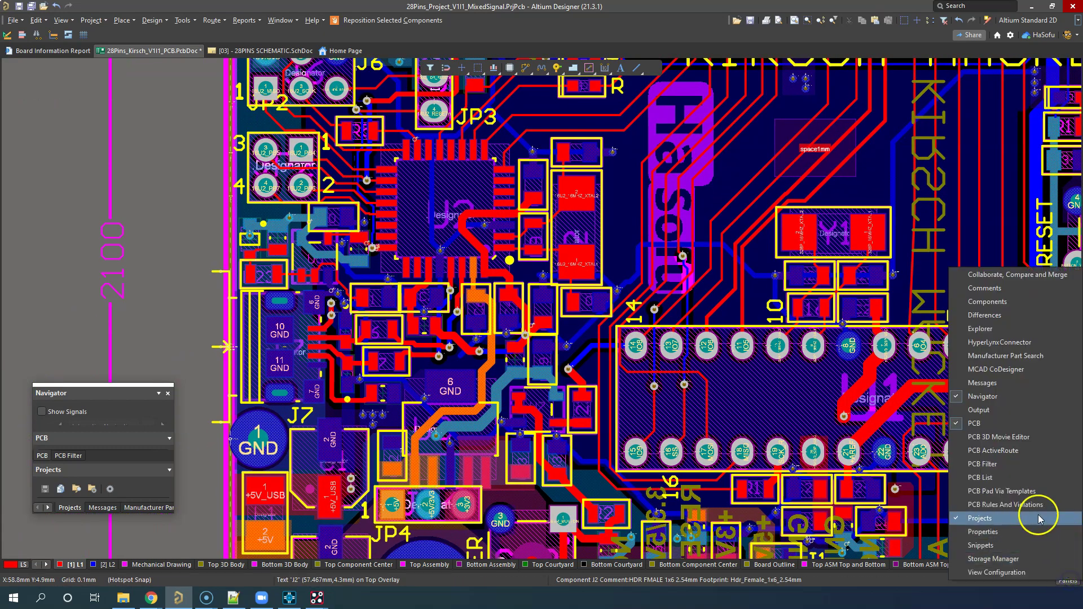
{"action": "left_click", "coordinate": [996, 531]}
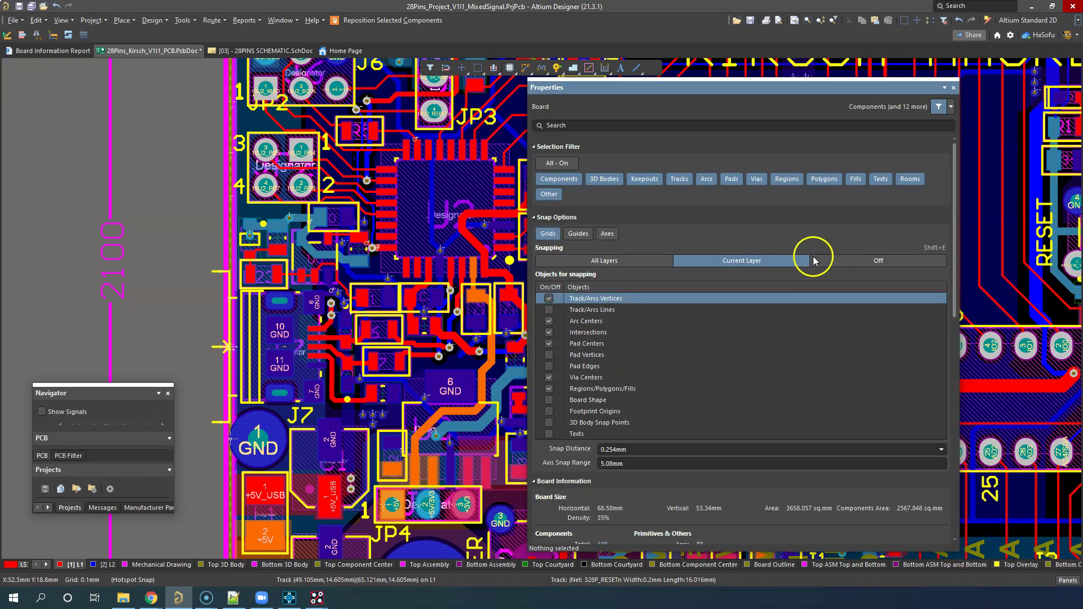
{"action": "left_click", "coordinate": [953, 87]}
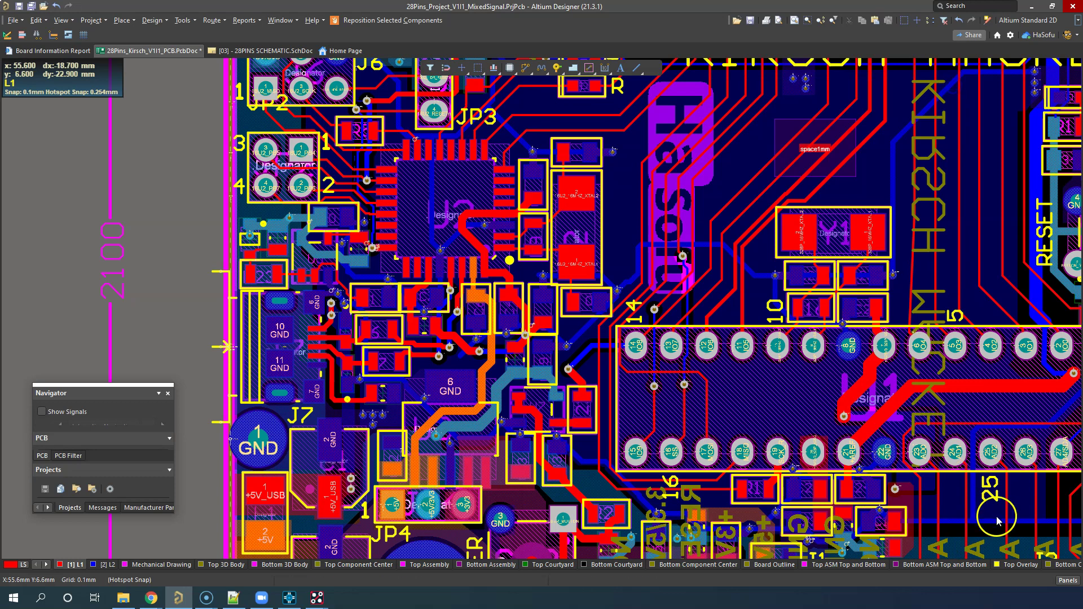
Show the PCB Filter panel, and close the floating Navigator panel
{"action": "left_click", "coordinate": [1069, 581]}
{"action": "left_click", "coordinate": [991, 463]}
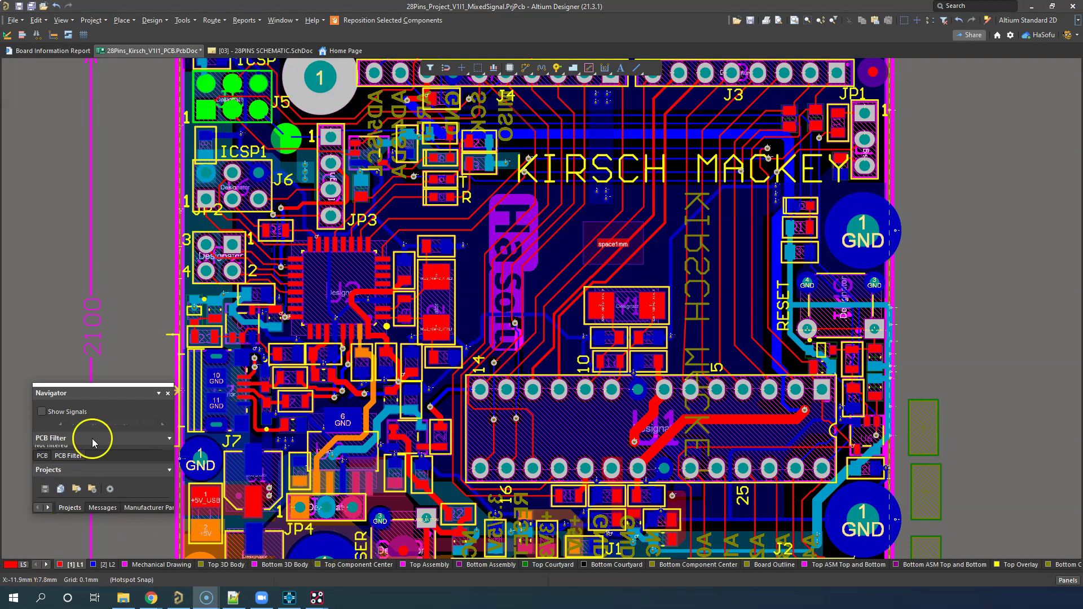
{"action": "left_click", "coordinate": [168, 394]}
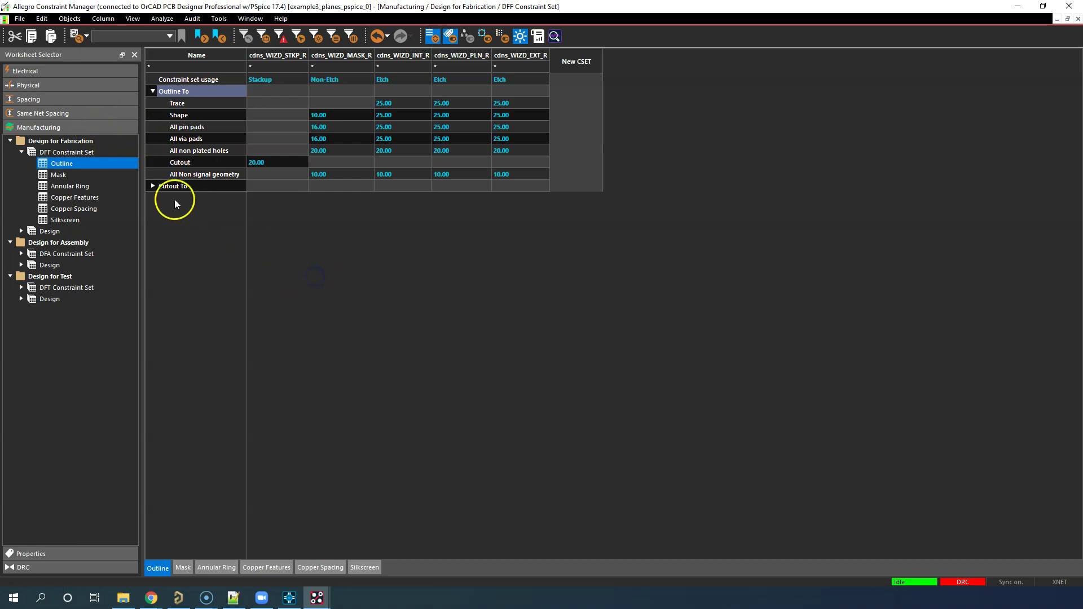
Examine the all-layers worksheet of the Spacing Constraint Set, including the expanded Test Via To columns
{"action": "left_click", "coordinate": [86, 111]}
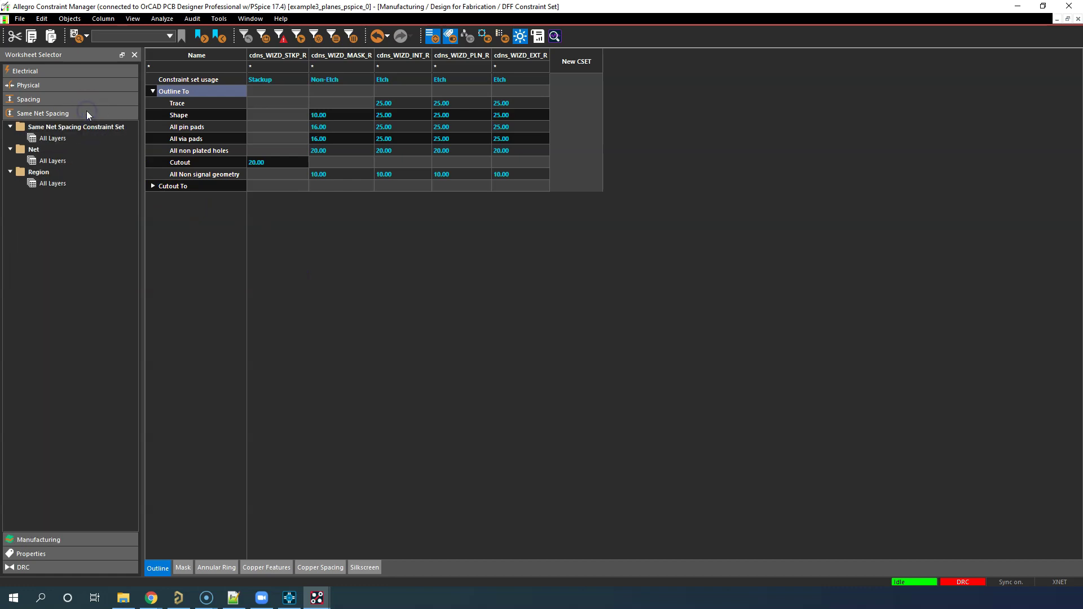
{"action": "left_click", "coordinate": [89, 103]}
{"action": "left_click", "coordinate": [62, 124]}
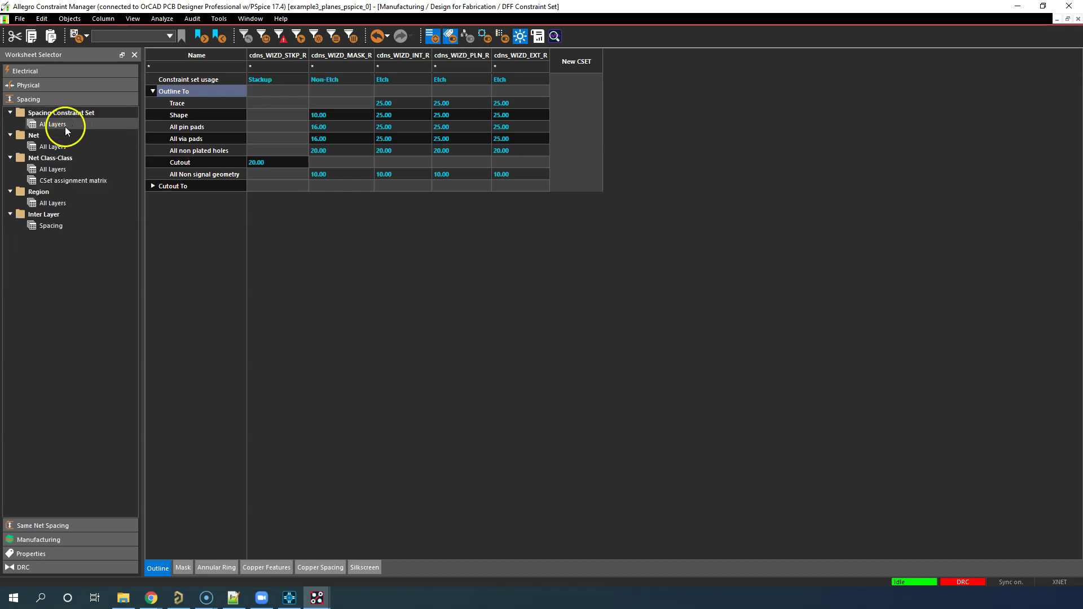
{"action": "left_click_drag", "start_coordinate": [524, 552], "coordinate": [1065, 538]}
{"action": "left_click", "coordinate": [812, 203]}
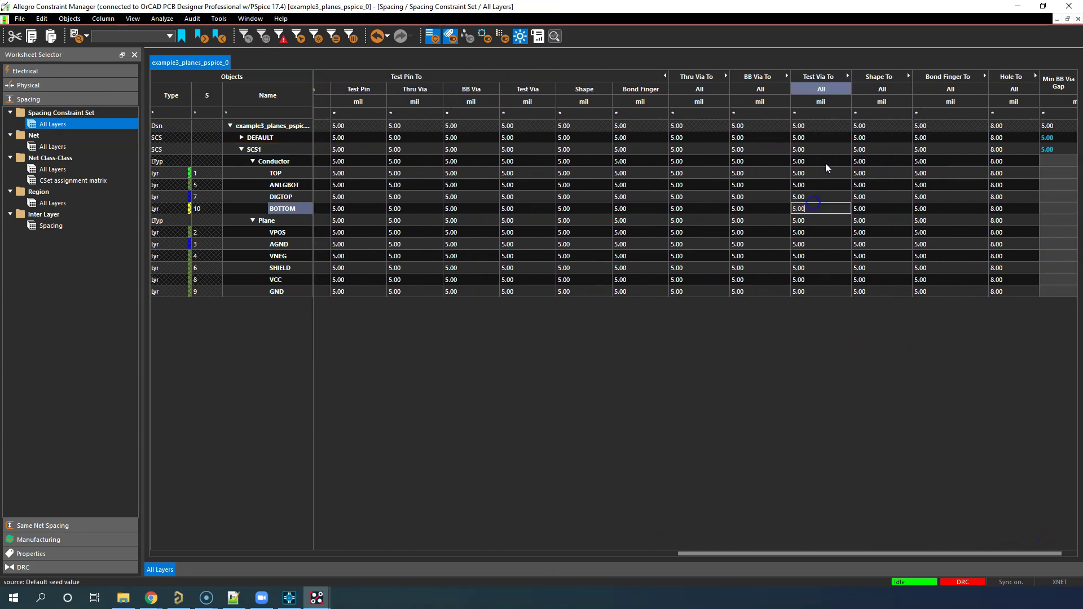
{"action": "left_click", "coordinate": [848, 76]}
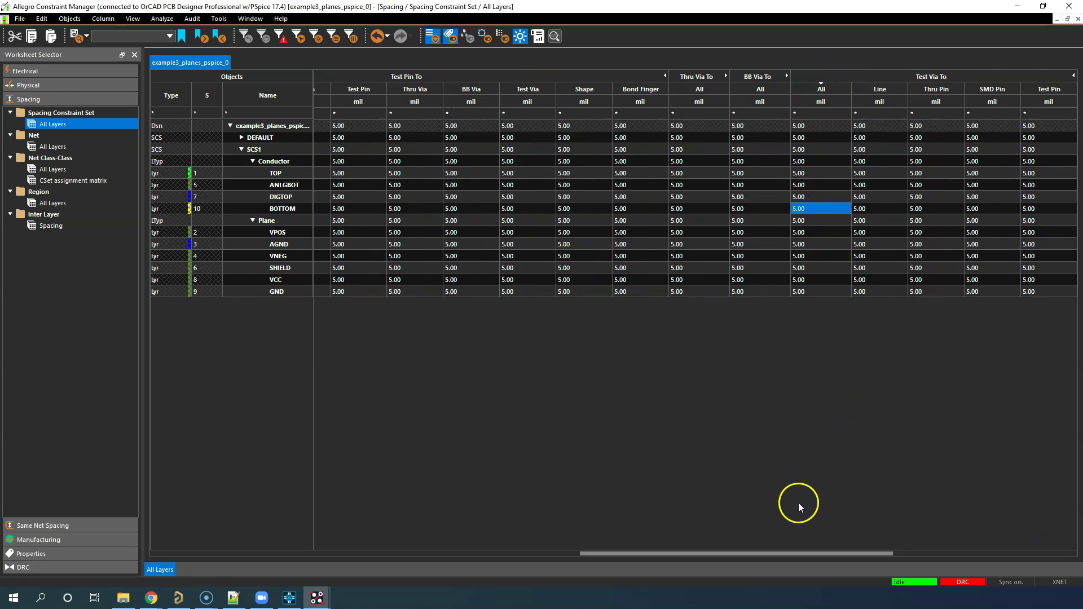
{"action": "left_click_drag", "start_coordinate": [795, 553], "coordinate": [1068, 567]}
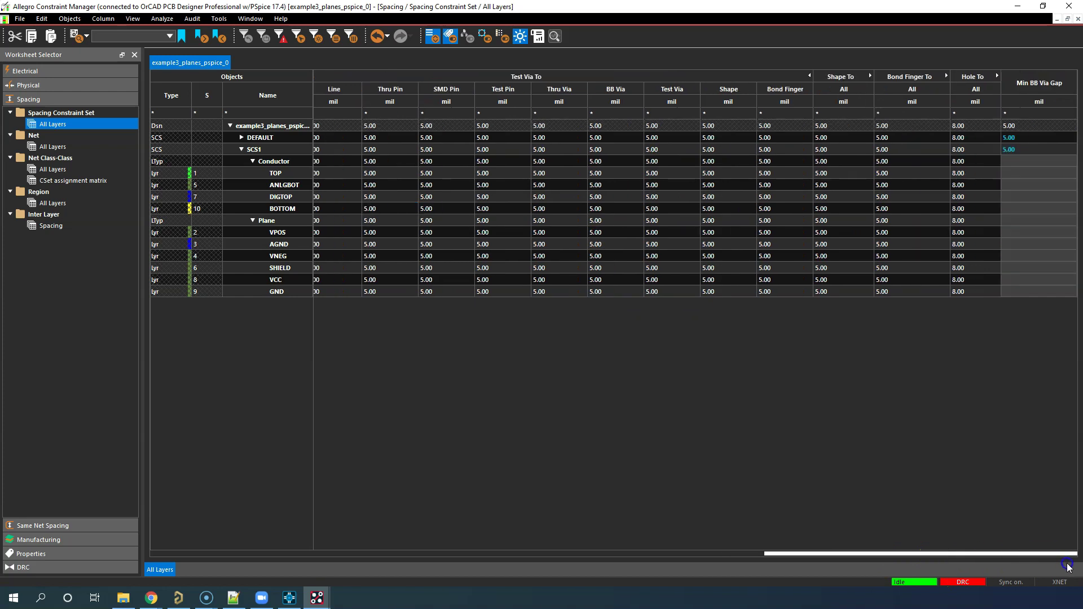
{"action": "left_click_drag", "start_coordinate": [857, 555], "coordinate": [273, 536]}
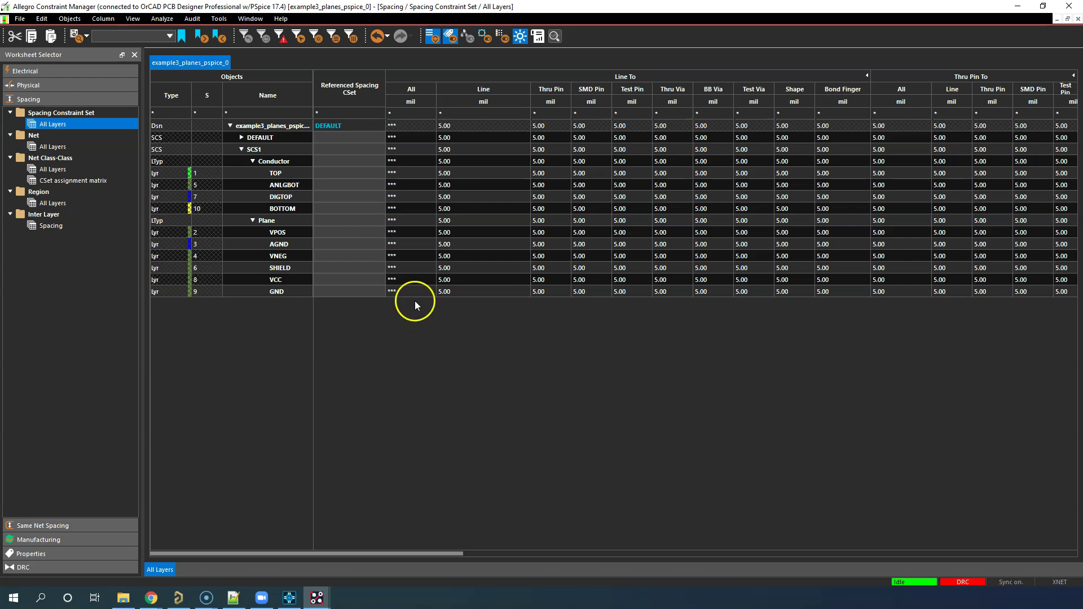
Set the AGND layer's line-to-thru-pin spacing in SCS1 to 7.32 mil, and view the Same Net Spacing worksheet list
{"action": "left_click", "coordinate": [550, 245]}
{"action": "left_click", "coordinate": [555, 244]}
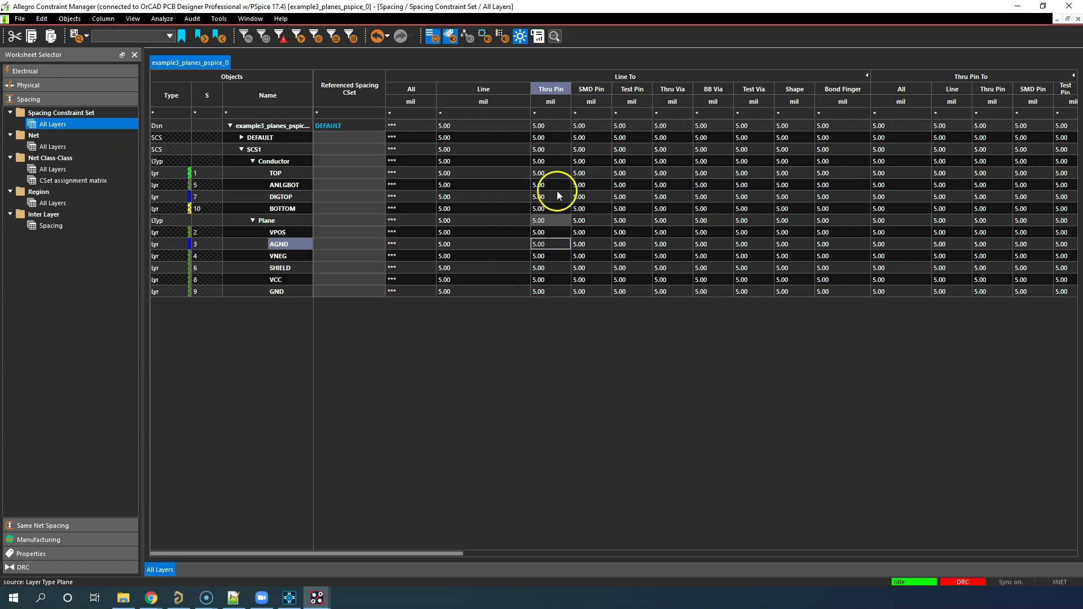
{"action": "double_click", "coordinate": [551, 245]}
{"action": "type", "text": "7.32"}
{"action": "key", "text": "Return"}
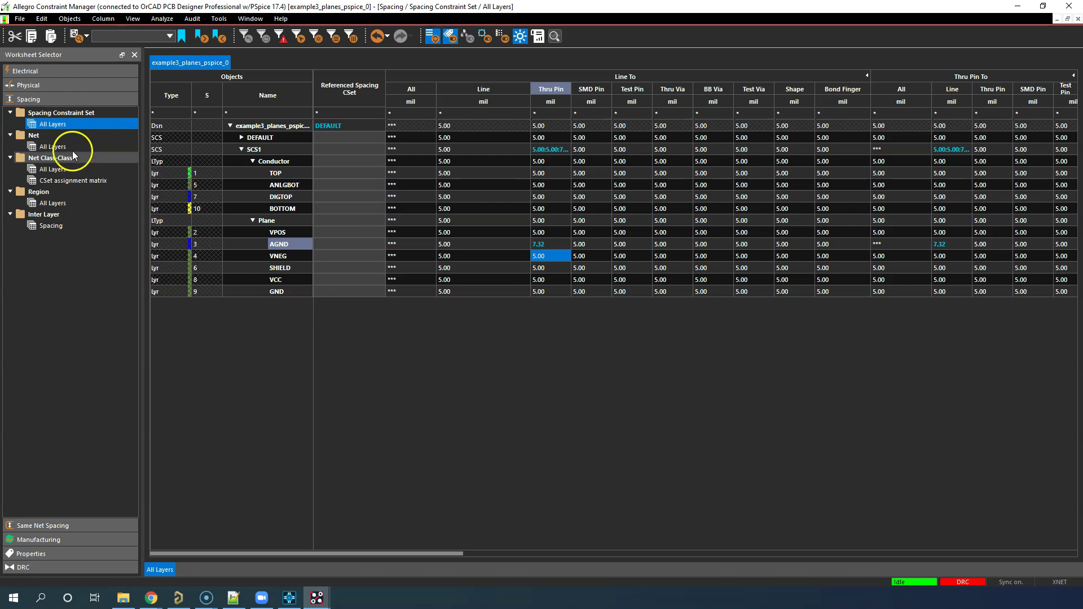
{"action": "left_click", "coordinate": [72, 527]}
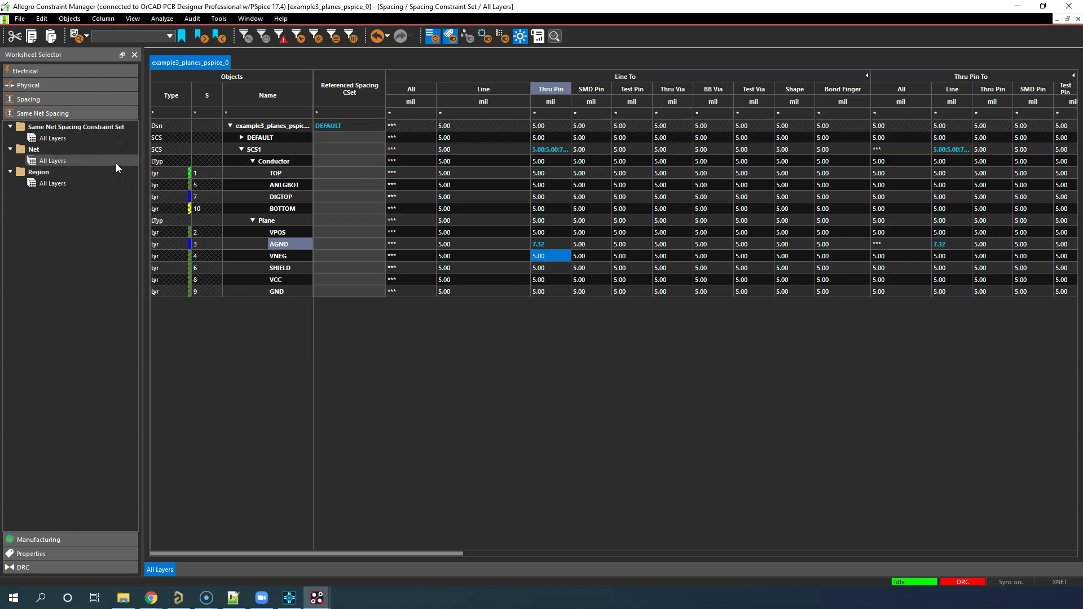
{"action": "left_click", "coordinate": [93, 100]}
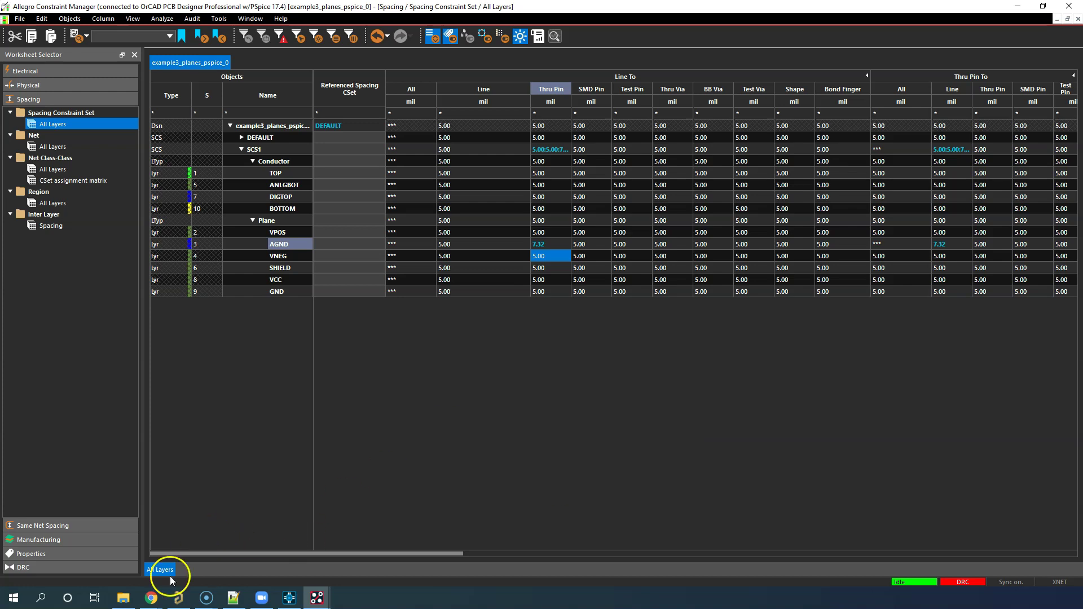
Switch to Altium Designer and review the queries and clearance tables of the Clearance_1, Around Polygons and Clearance design rules
{"action": "left_click", "coordinate": [187, 593]}
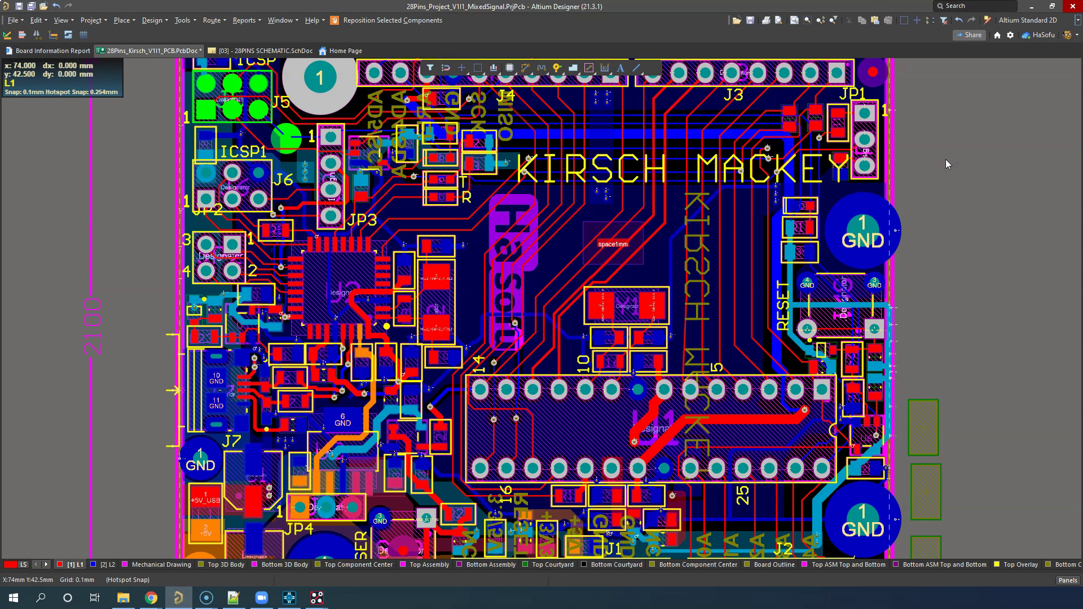
{"action": "left_click", "coordinate": [156, 23]}
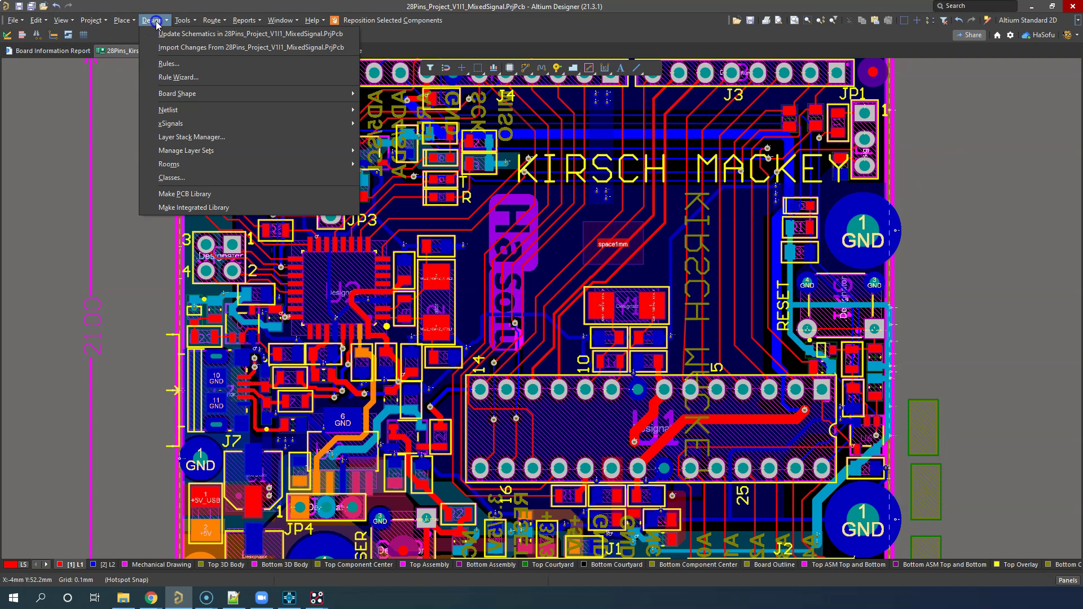
{"action": "left_click", "coordinate": [212, 66]}
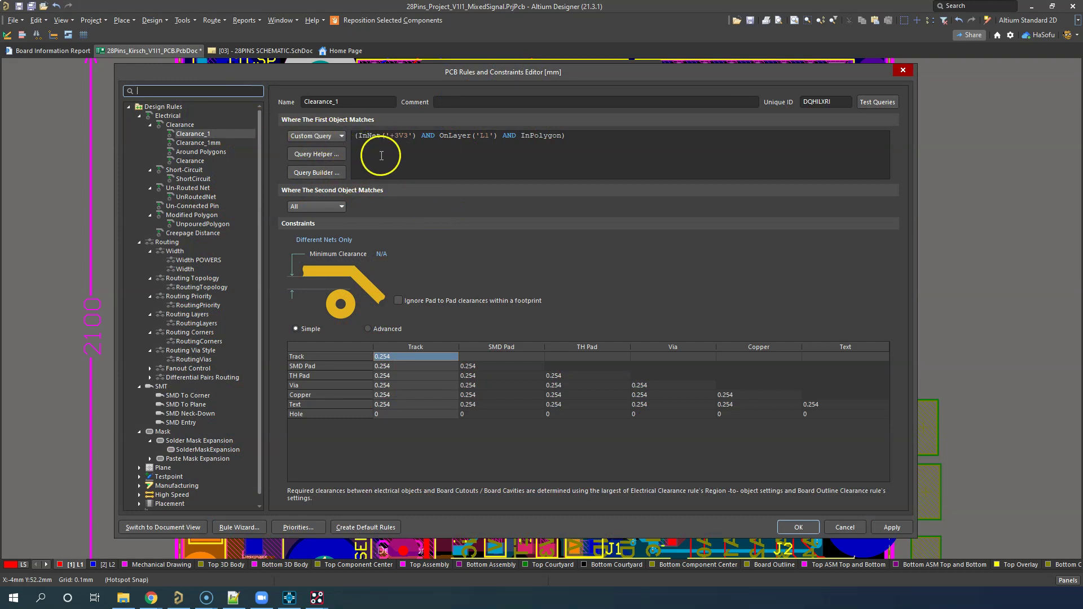
{"action": "left_click", "coordinate": [601, 139]}
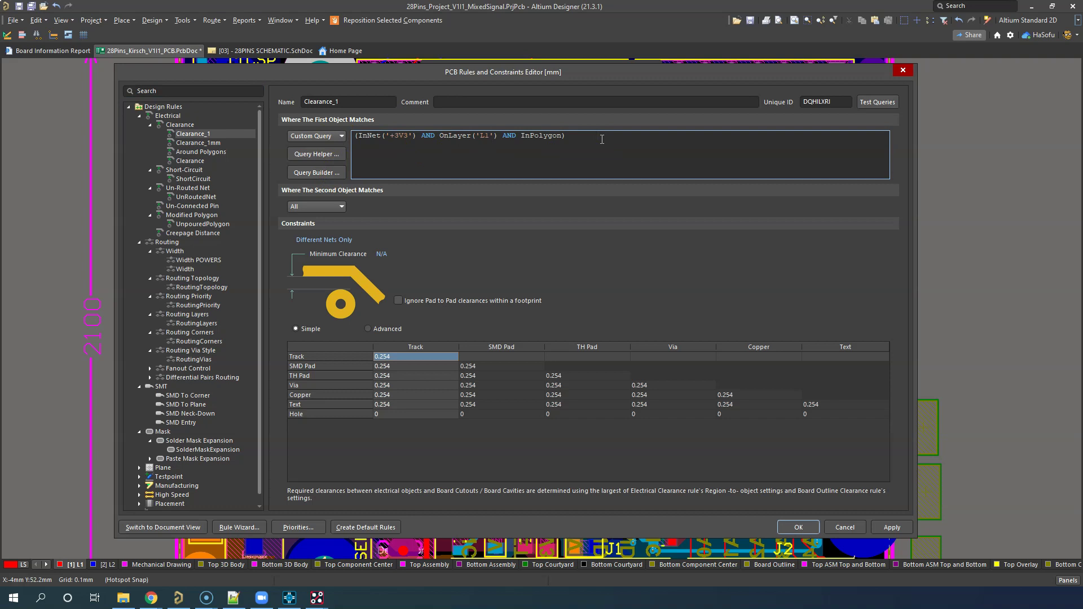
{"action": "key", "text": "BackSpace"}
{"action": "left_click", "coordinate": [219, 154]}
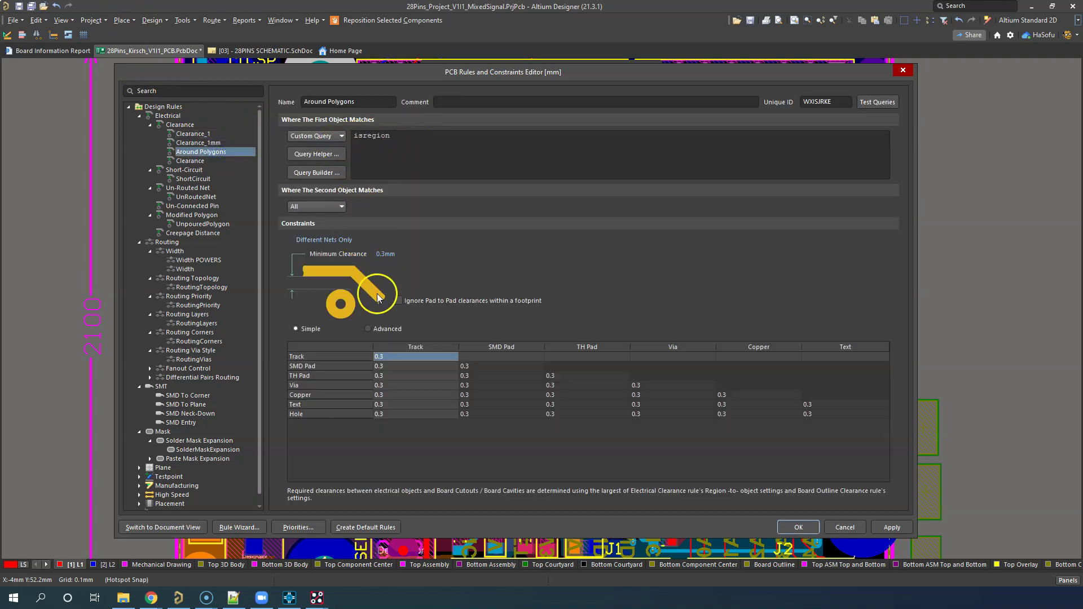
{"action": "left_click", "coordinate": [210, 160]}
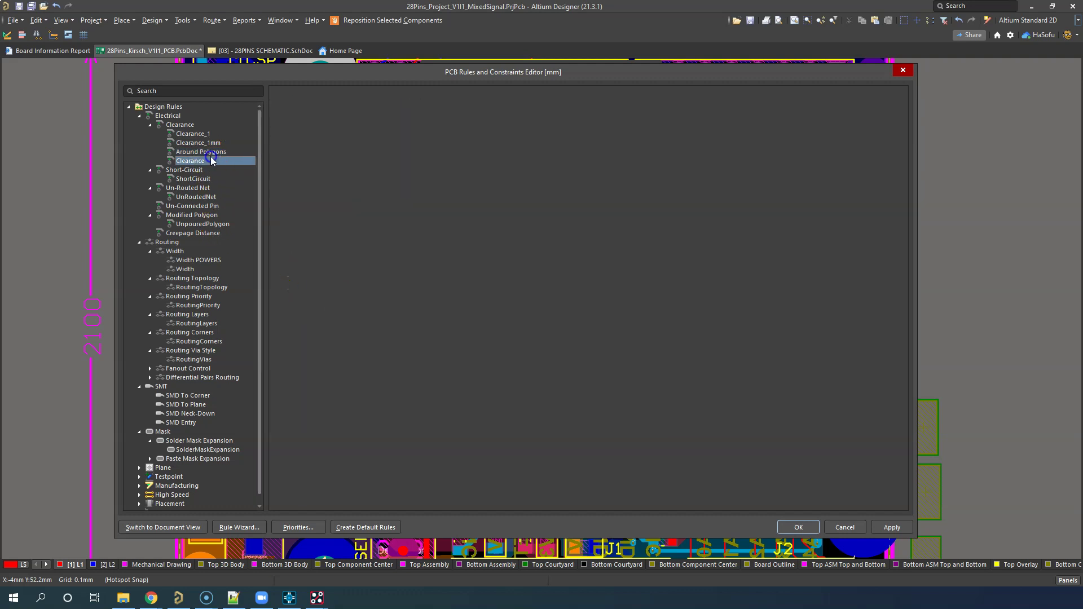
{"action": "left_click", "coordinate": [212, 134]}
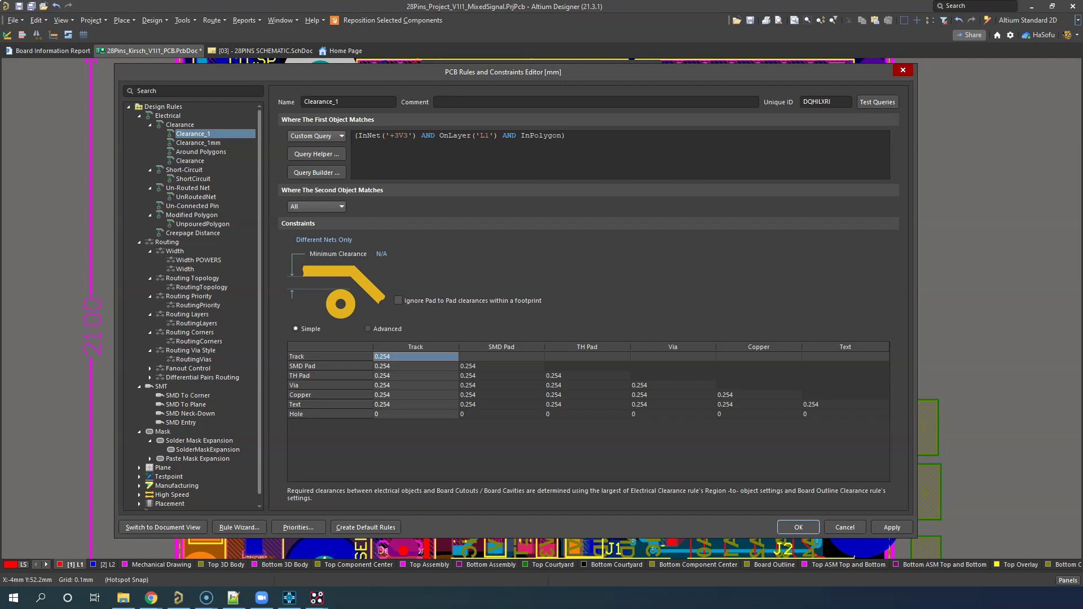
Examine the priority order of the Clearance rules, and close the rules editor without saving changes
{"action": "left_click_drag", "start_coordinate": [555, 72], "coordinate": [582, 64]}
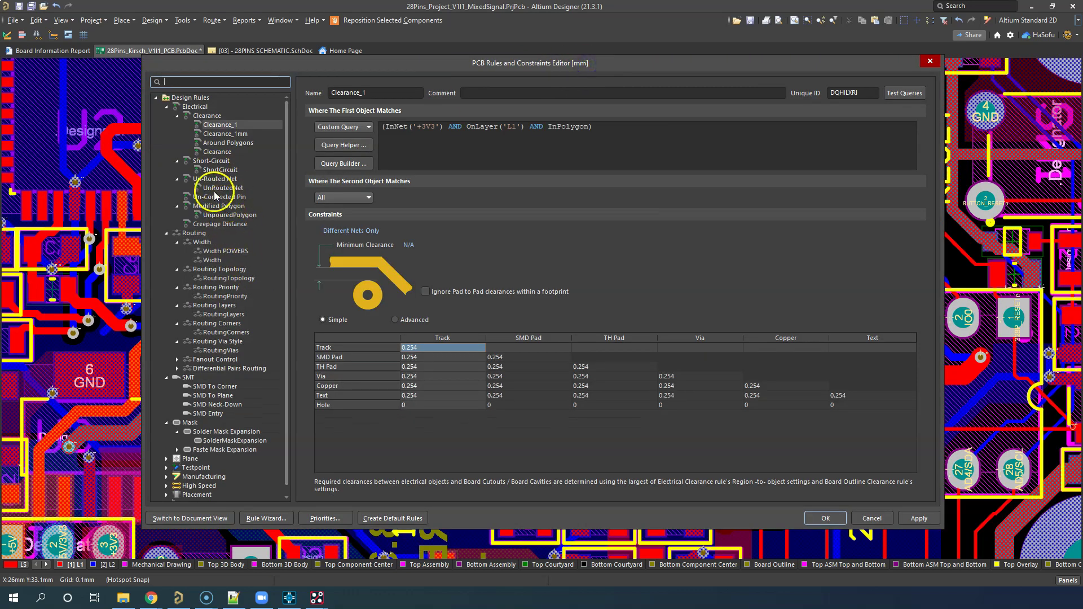
{"action": "left_click", "coordinate": [321, 518]}
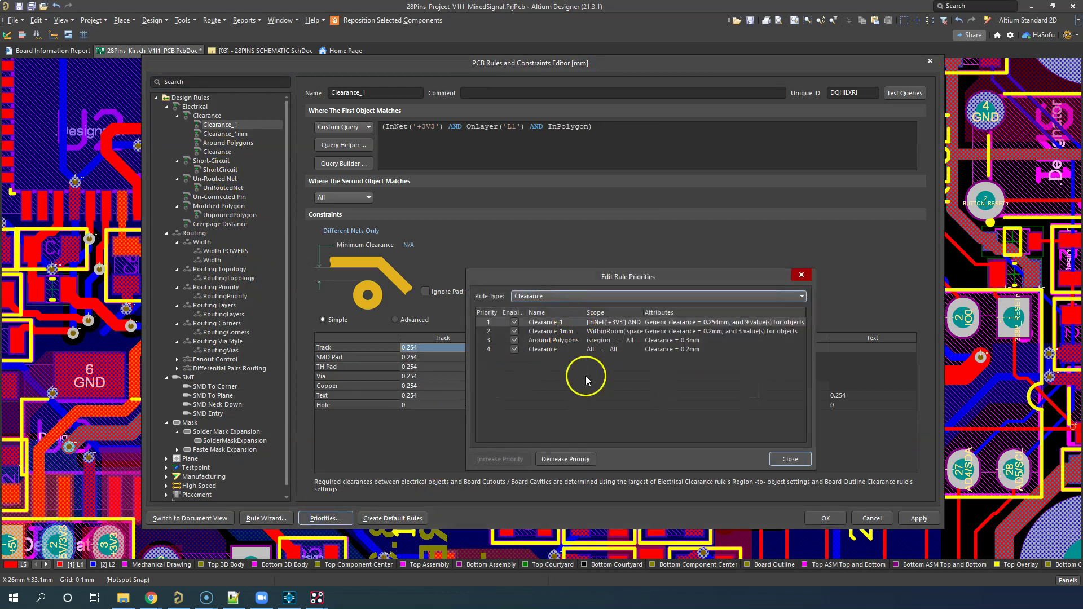
{"action": "left_click", "coordinate": [571, 340]}
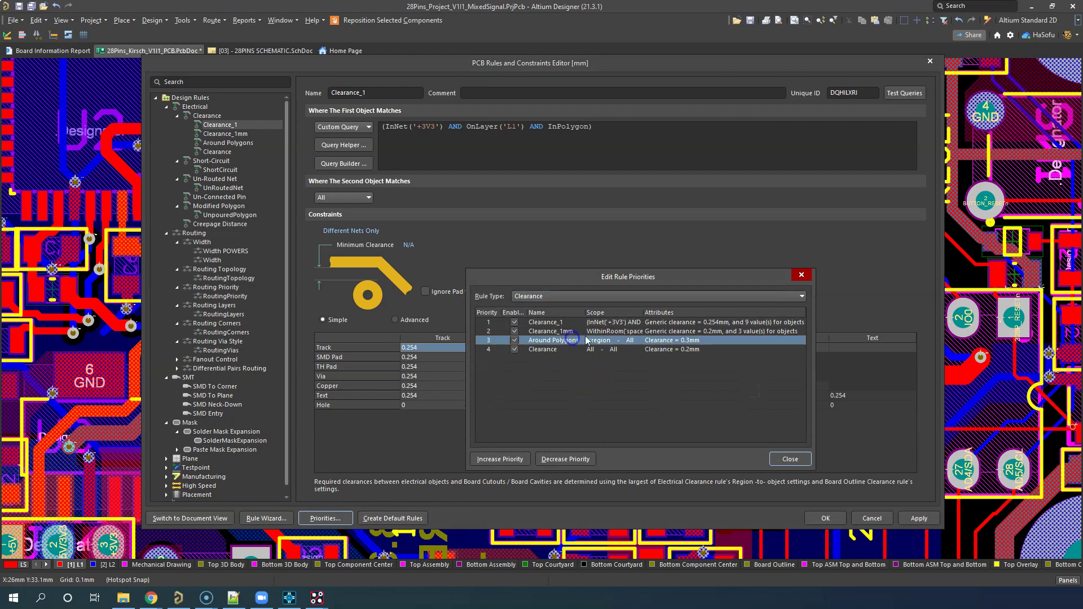
{"action": "left_click_drag", "start_coordinate": [582, 316], "coordinate": [615, 314]}
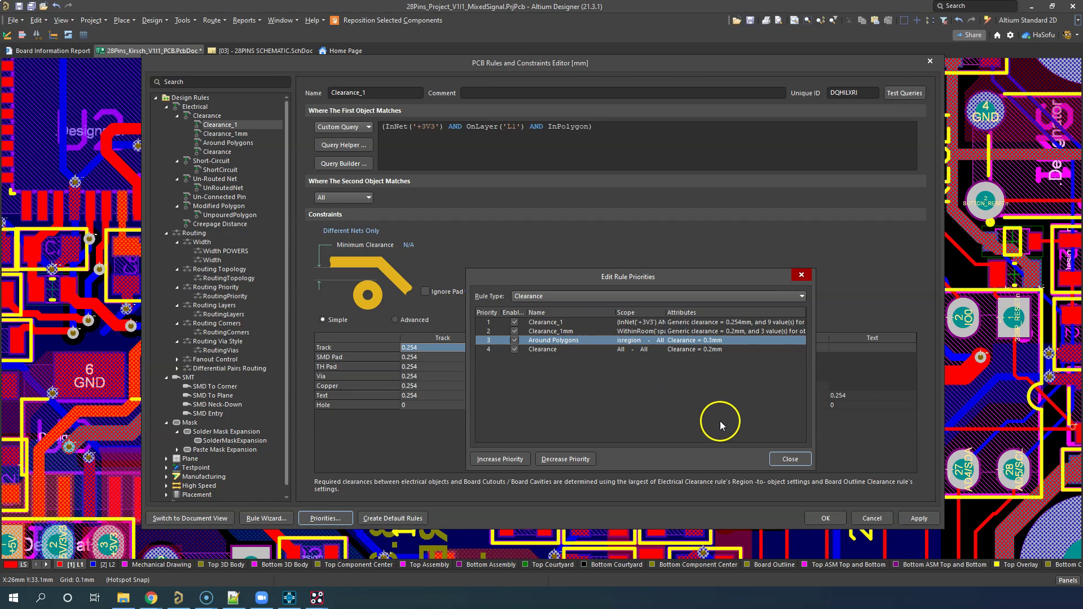
{"action": "left_click", "coordinate": [793, 458]}
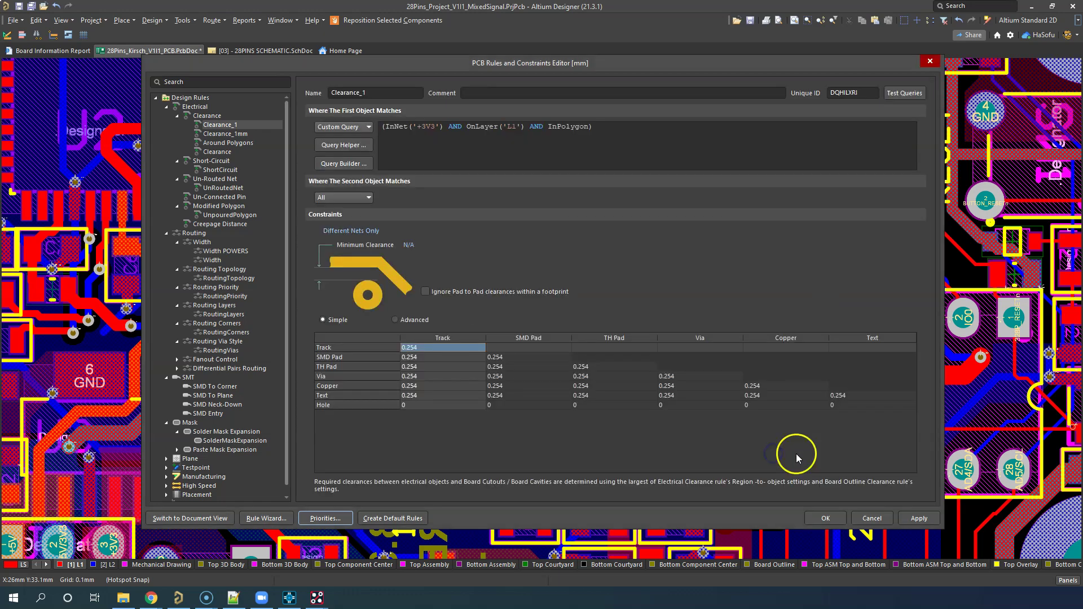
{"action": "left_click", "coordinate": [873, 519]}
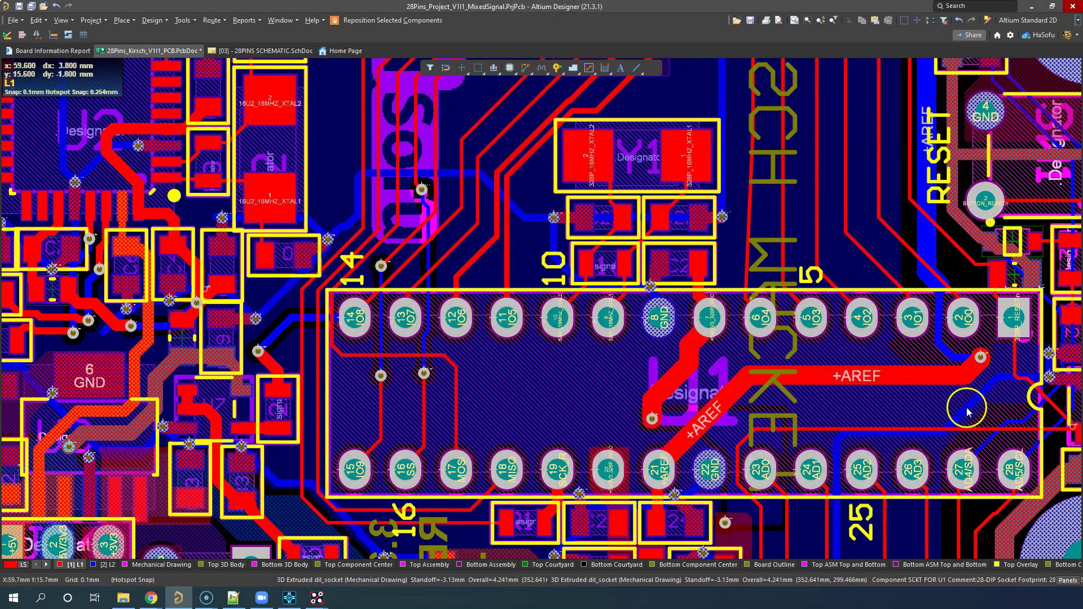
Select the diagonal +AREF track segment ending at pin 21 of U1 and inspect the routing around it
{"action": "scroll", "coordinate": [967, 412], "scroll_direction": "up", "scroll_amount": 2, "text": "ctrl"}
{"action": "scroll", "coordinate": [758, 375], "scroll_direction": "up", "scroll_amount": 1, "text": "ctrl"}
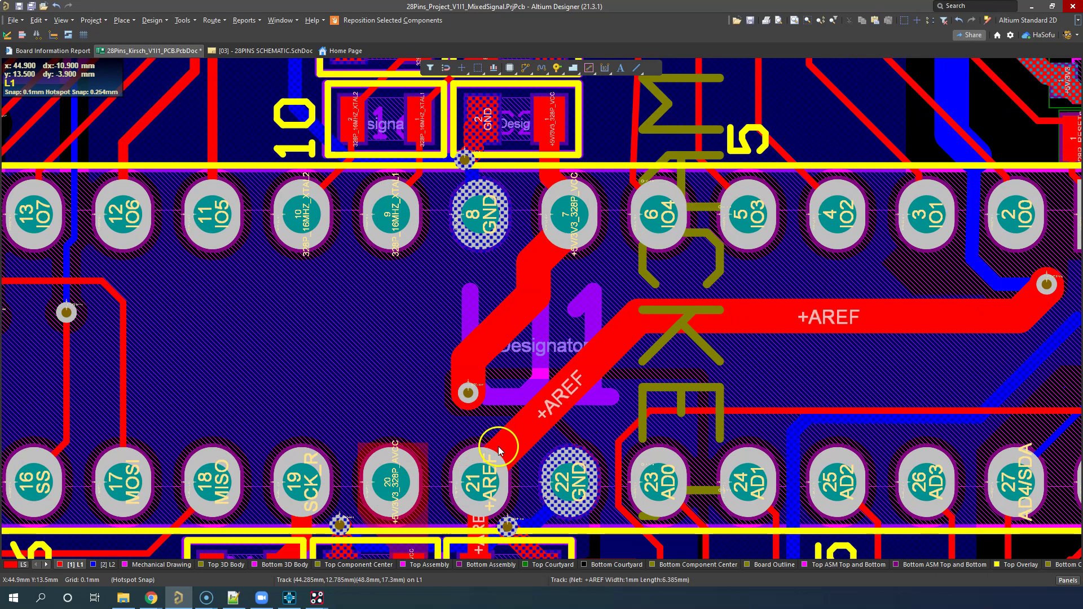
{"action": "left_click", "coordinate": [641, 337]}
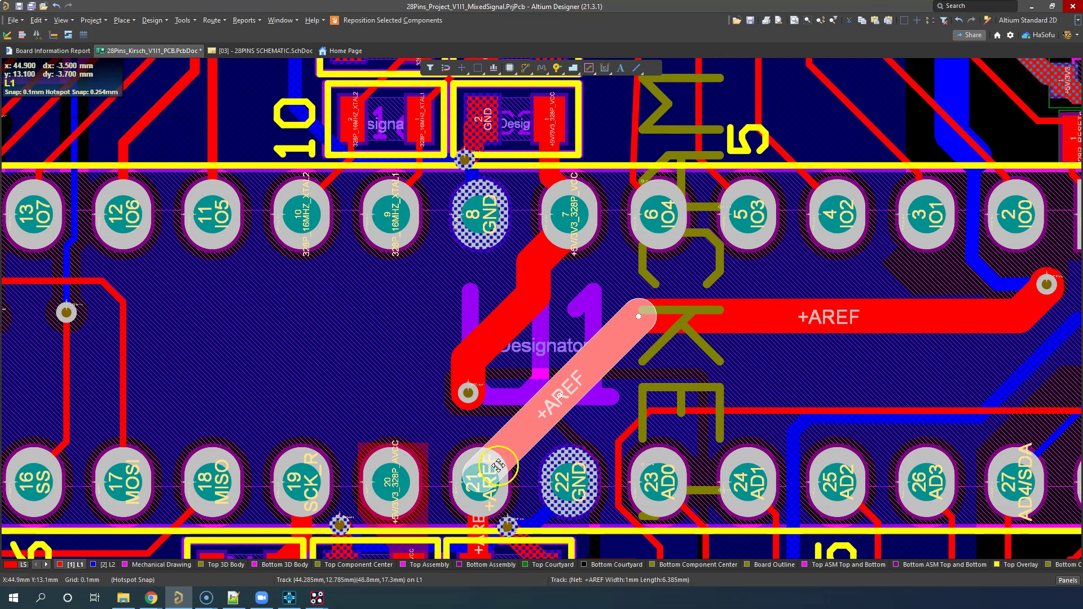
{"action": "scroll", "coordinate": [490, 417], "scroll_direction": "down", "scroll_amount": 3}
{"action": "scroll", "coordinate": [491, 389], "scroll_direction": "up", "scroll_amount": 1, "text": "ctrl"}
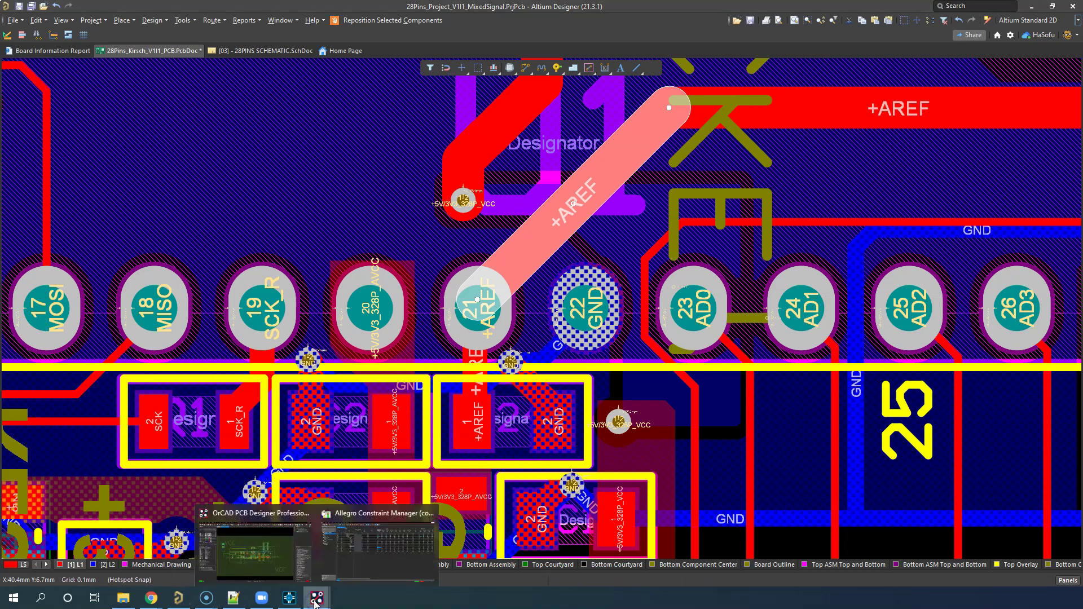
Switch between the OrCAD PCB Designer board, the Altium Designer board and the Allegro Constraint Manager to compare them
{"action": "left_click", "coordinate": [282, 559]}
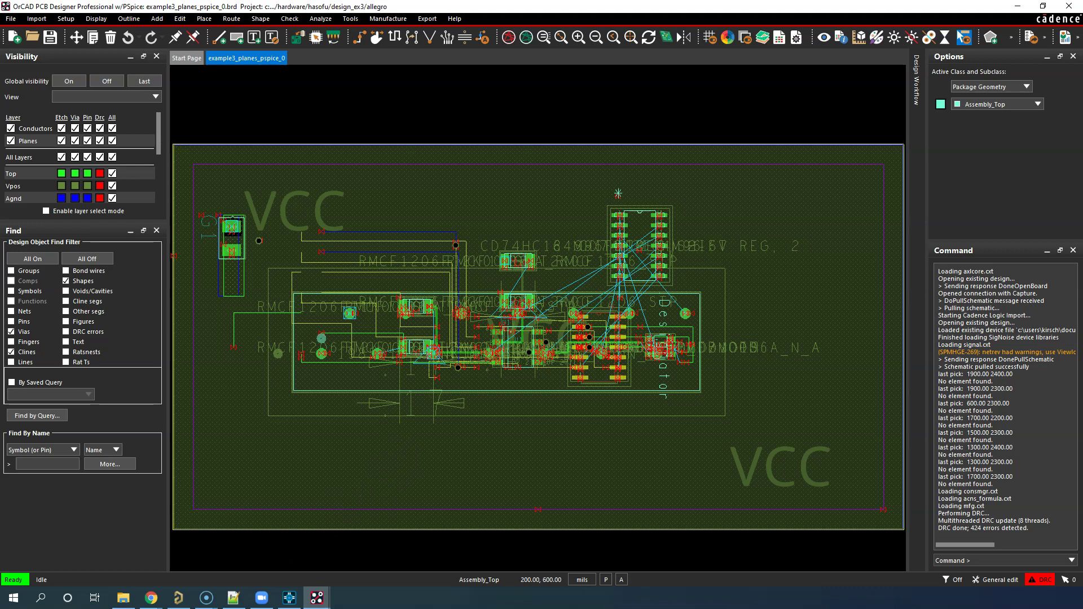
{"action": "key", "text": "alt+Tab"}
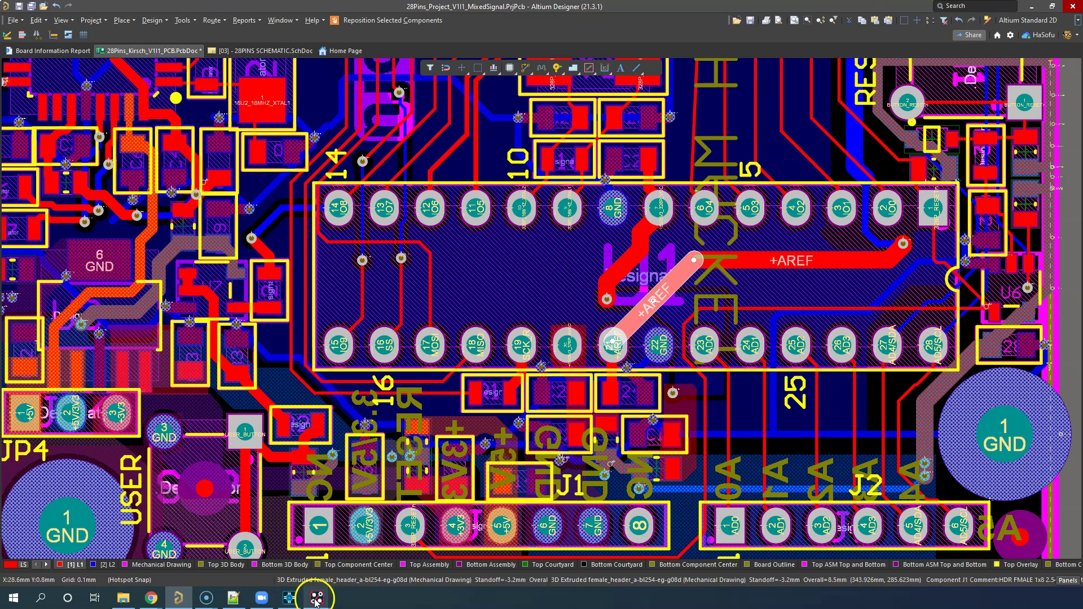
{"action": "mouse_move", "coordinate": [317, 596]}
{"action": "left_click", "coordinate": [386, 536]}
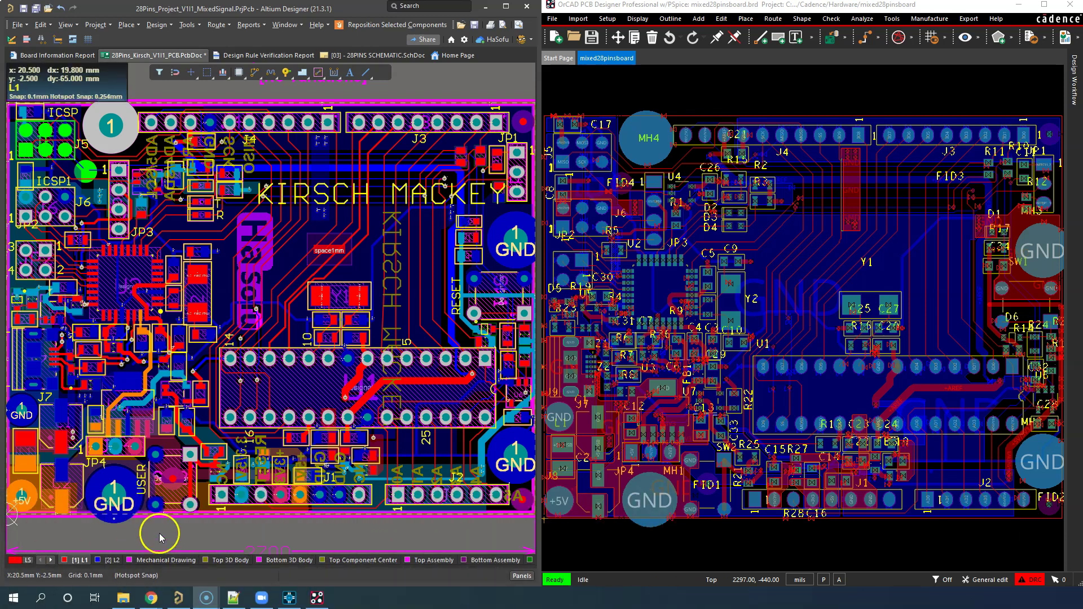
{"action": "left_click", "coordinate": [203, 532]}
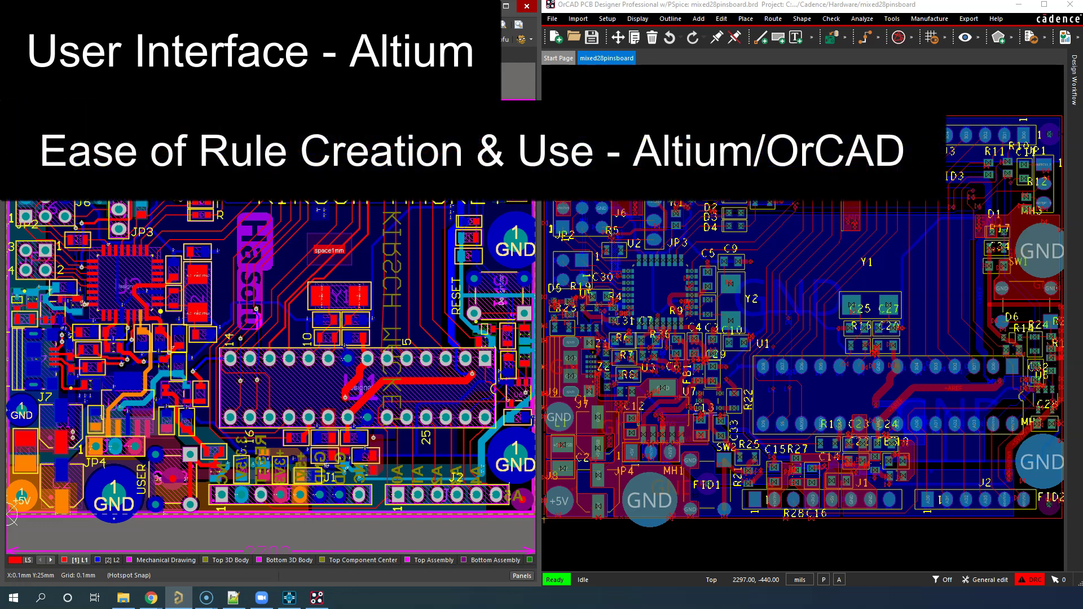
{"action": "left_click", "coordinate": [759, 102]}
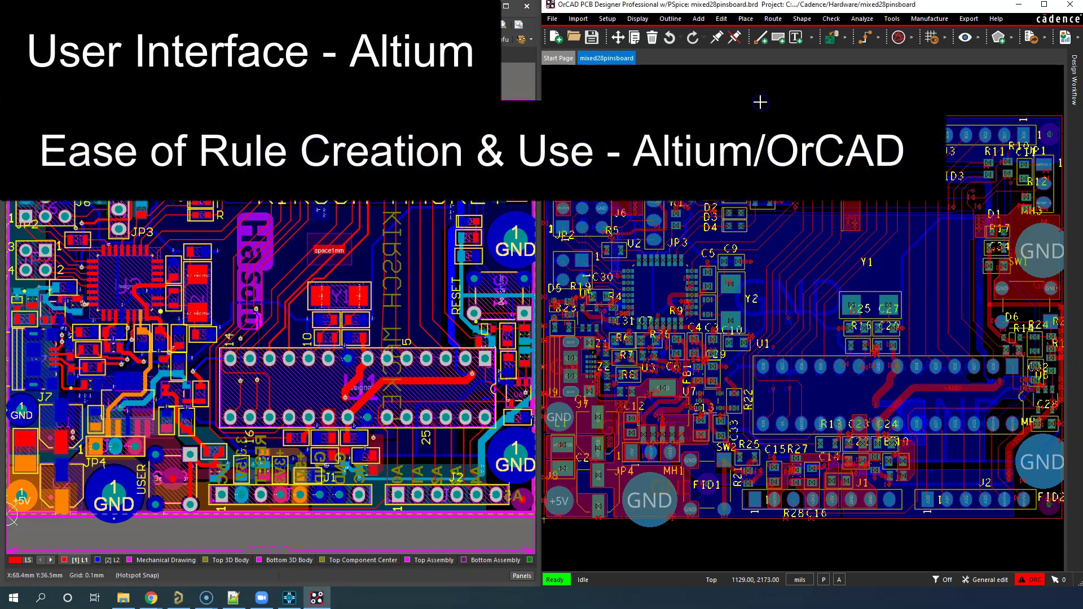